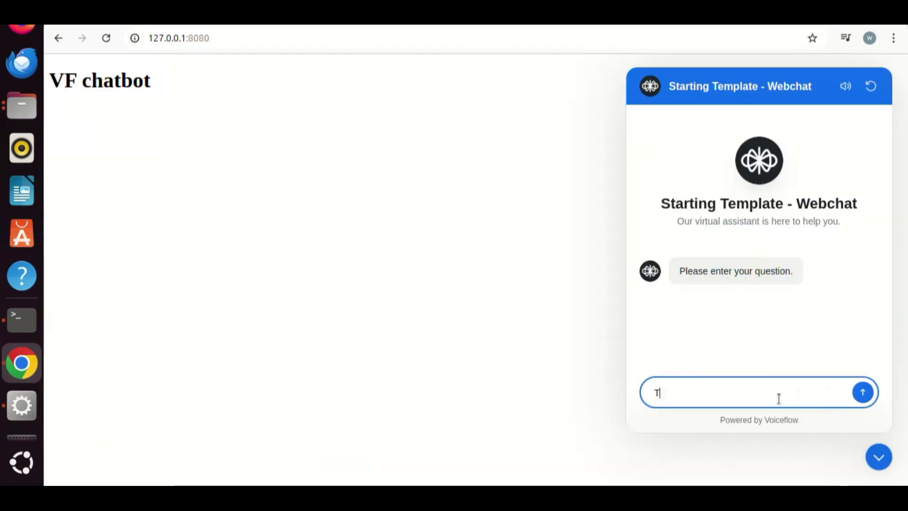
Ask the webchat assistant to tell about the person by first name and send the message
type("ell me about Andrew.")
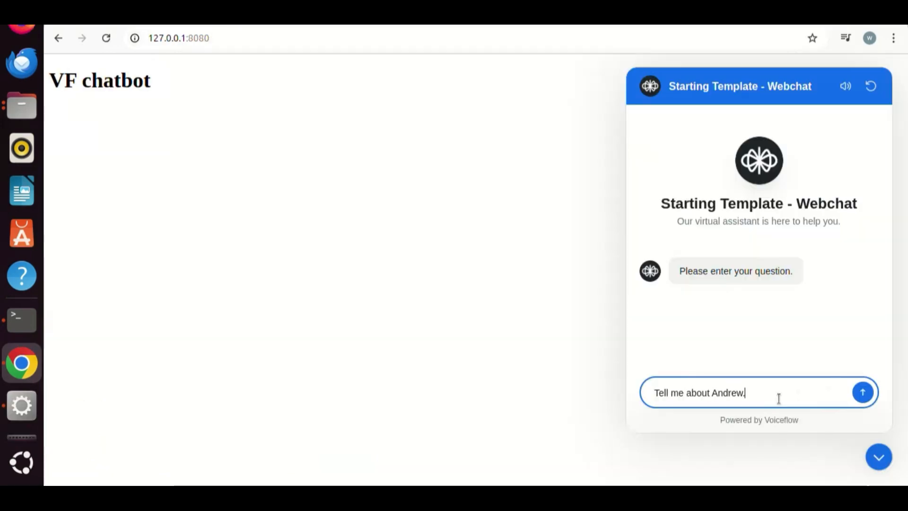
key("Return")
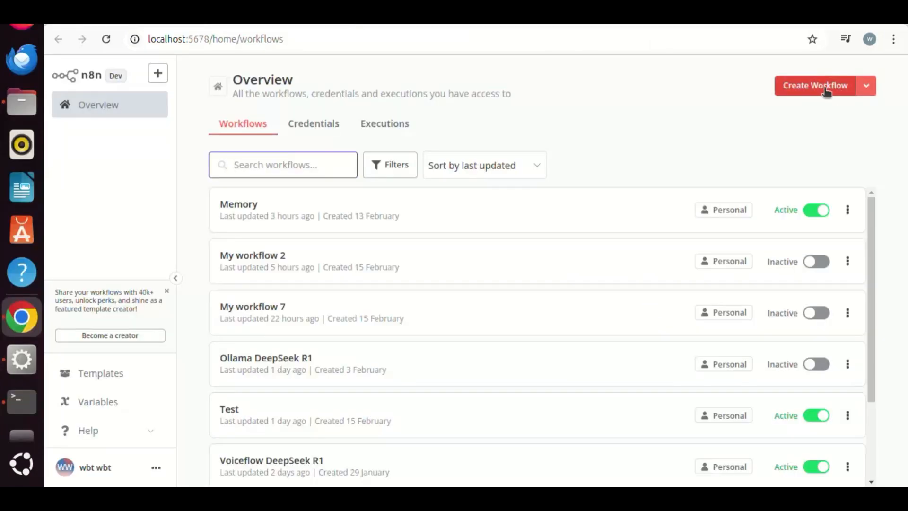
Create a new workflow and name it "DeepSeek Tool Calling Demo"
left_click(826, 90)
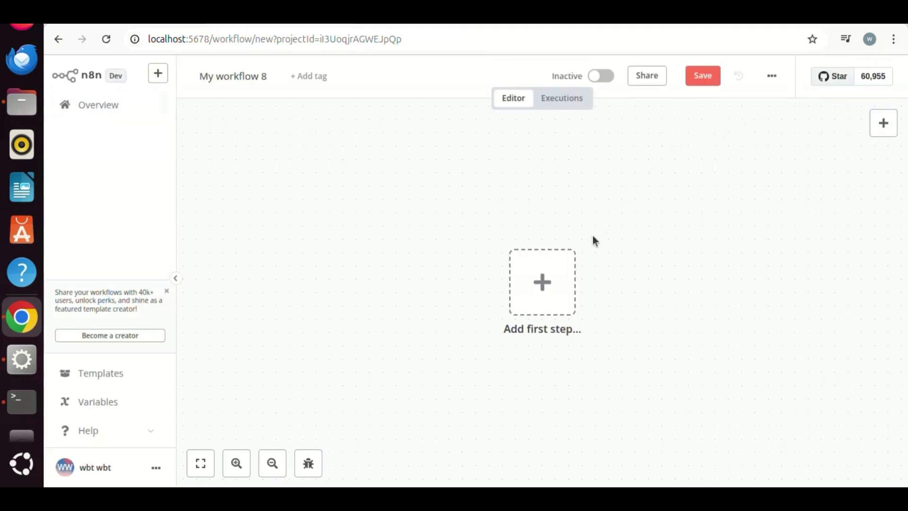
left_click(263, 77)
type("DeepSeek Tool calli")
type("ng Demo")
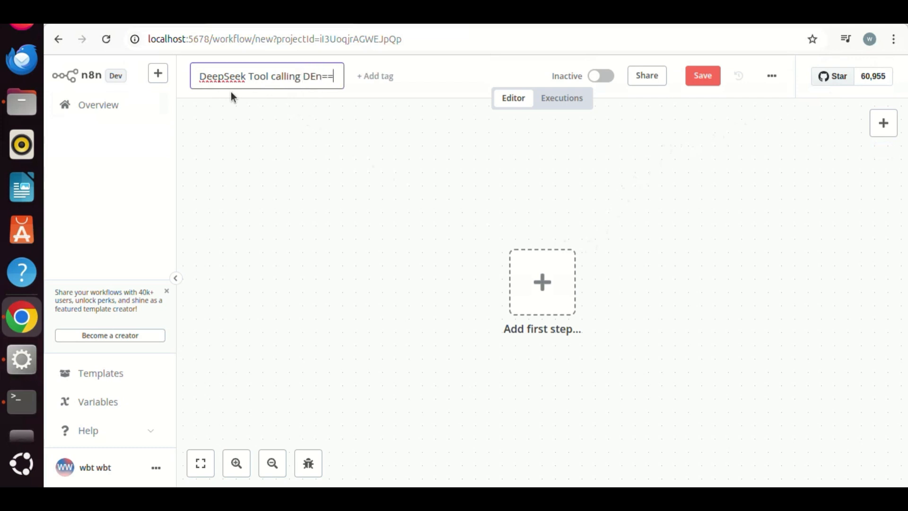
left_click(266, 80)
key("BackSpace")
type("C")
left_click(330, 135)
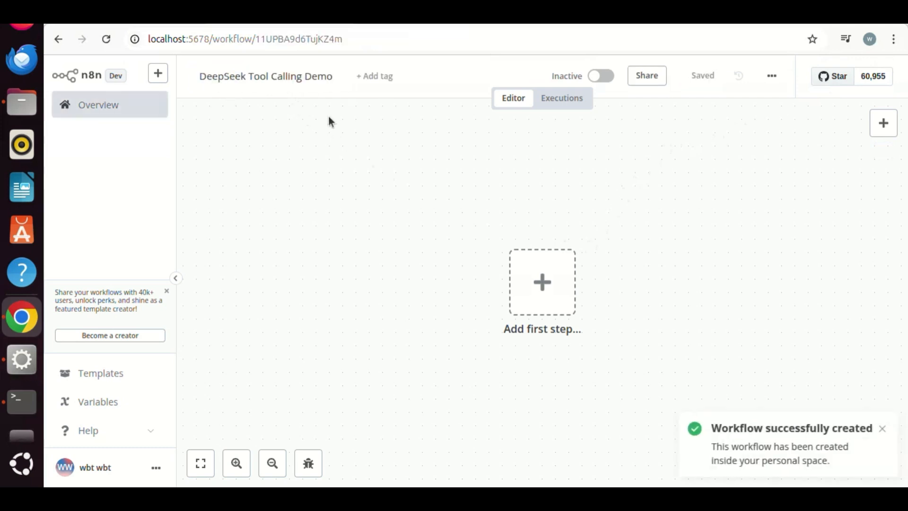
Add an AI Agent node as the workflow's first step, keeping its default parameters, and return to the canvas
left_click(551, 292)
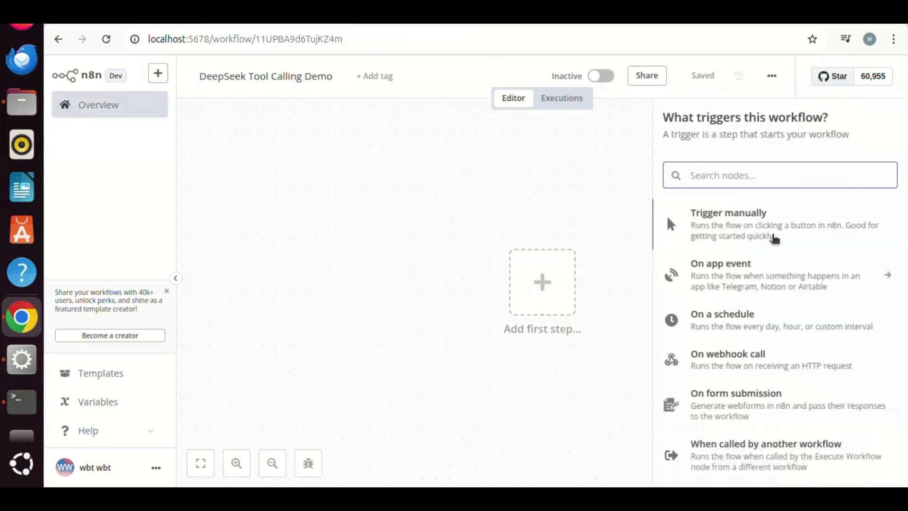
scroll(788, 296, "down", 3)
type("agent")
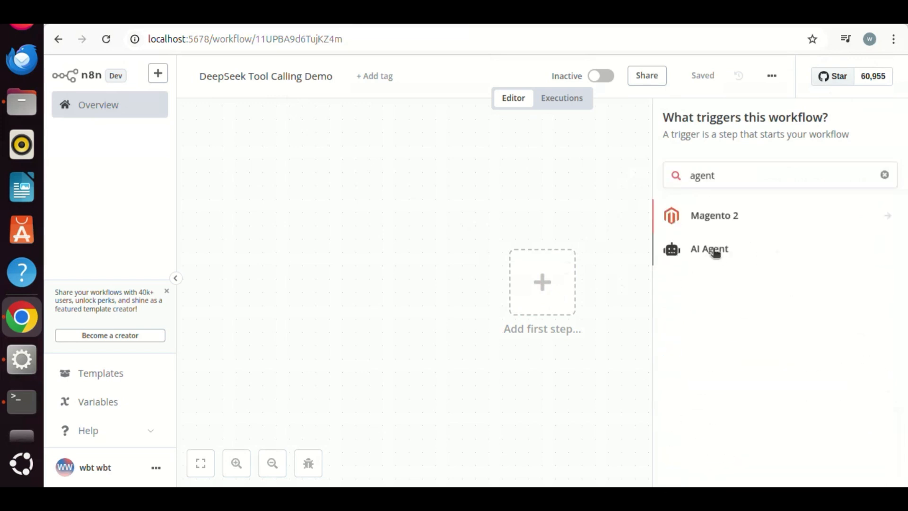
left_click(716, 254)
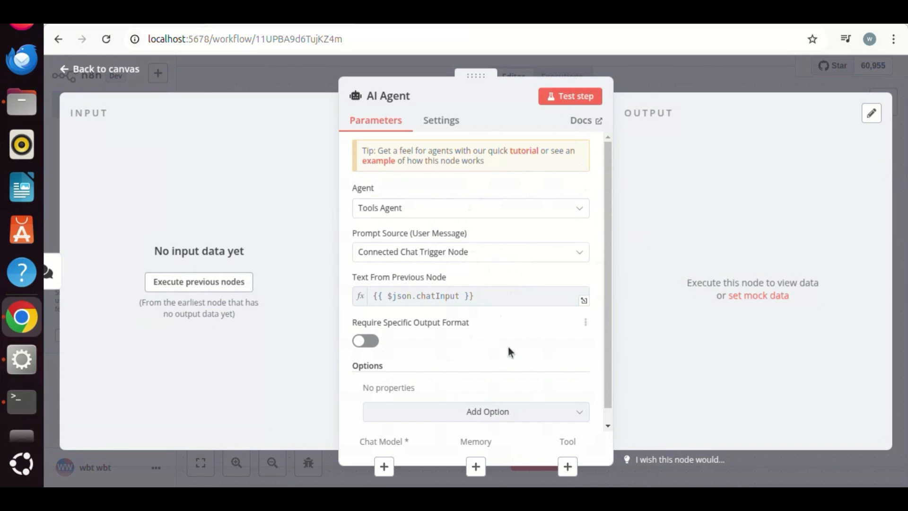
left_click(110, 76)
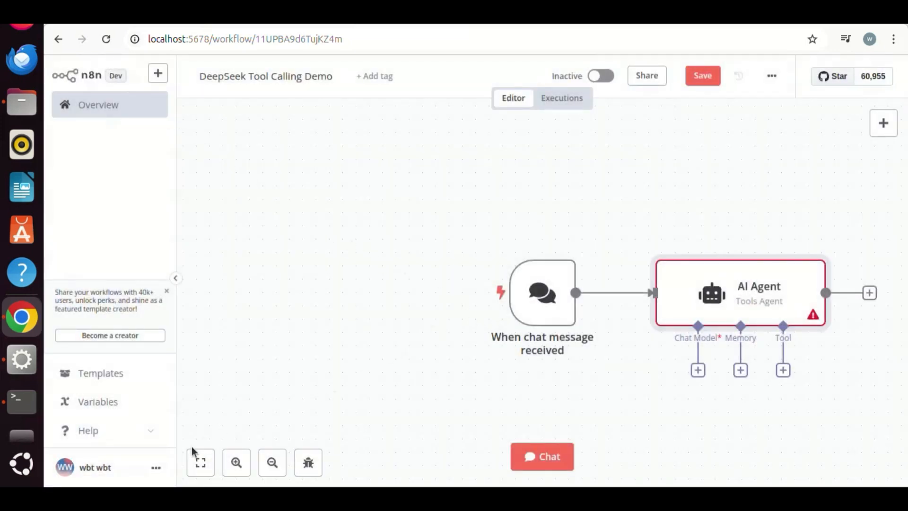
left_click(199, 462)
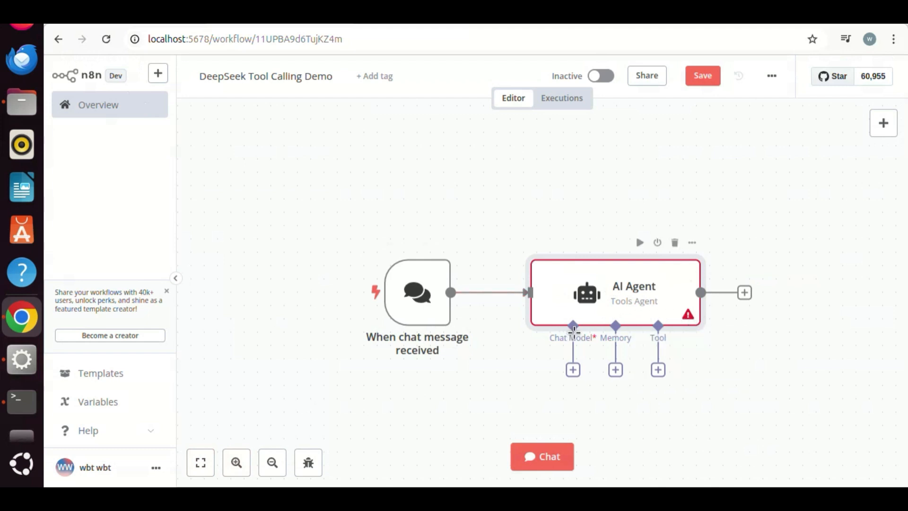
Attach an Ollama Chat Model to the AI Agent's chat model connection
left_click(574, 370)
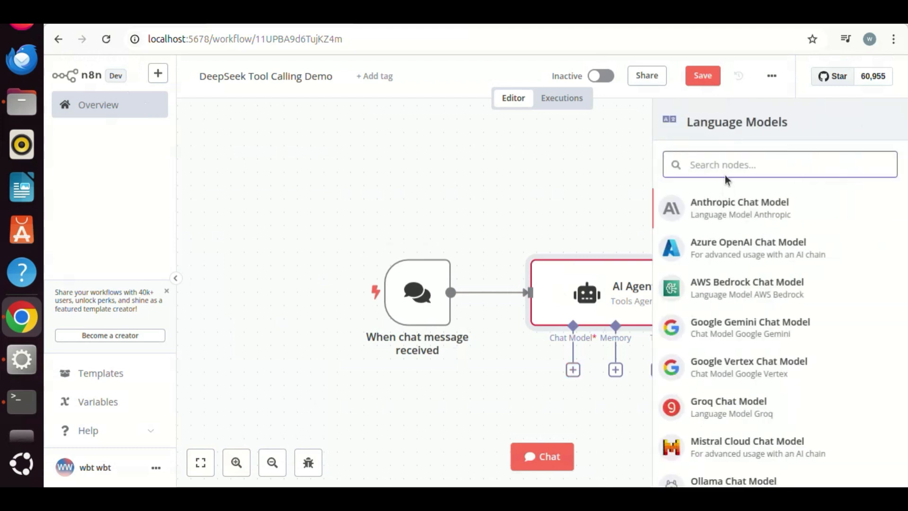
type("o")
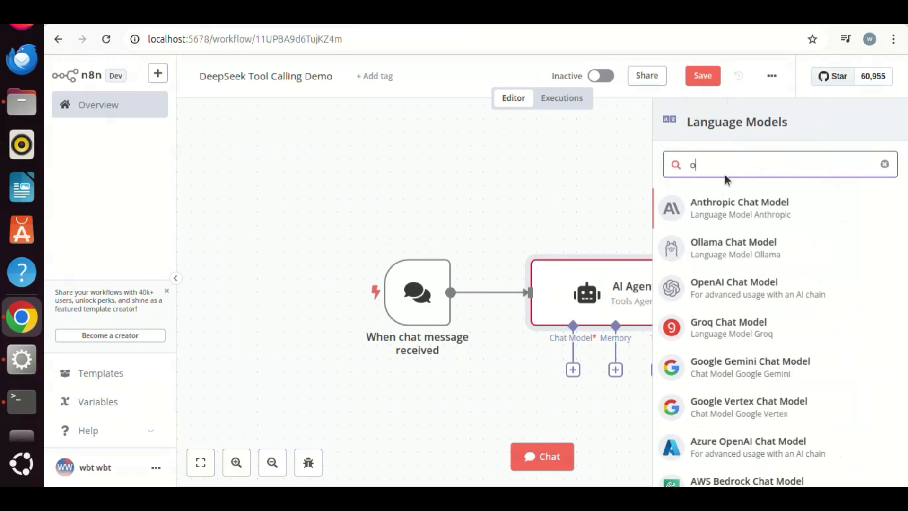
type("ll")
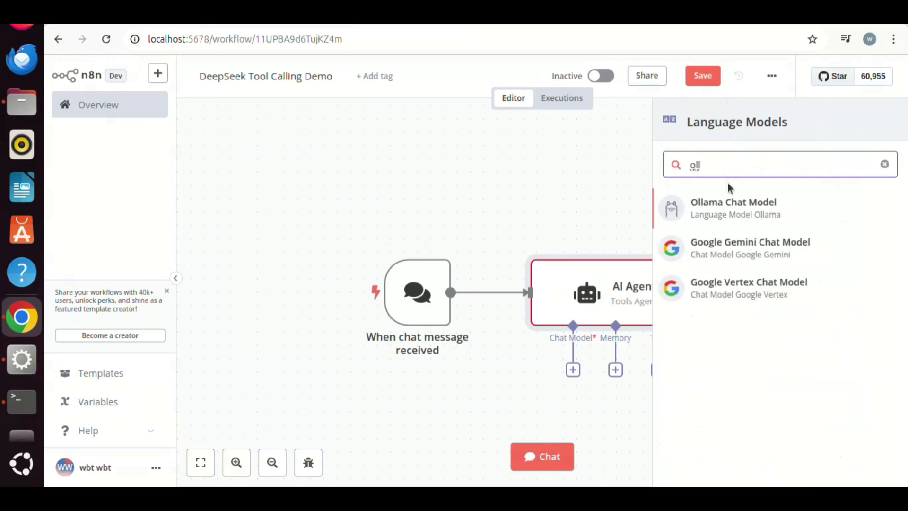
left_click(734, 207)
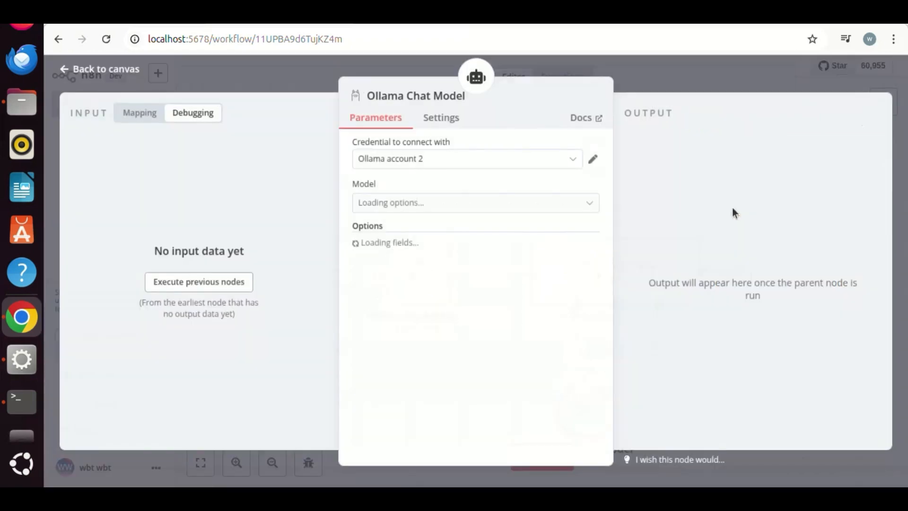
Set the Ollama Chat Model to use the "Ollama account" credential and the deepseek-r1:1.5b model, and return to the canvas
left_click(569, 162)
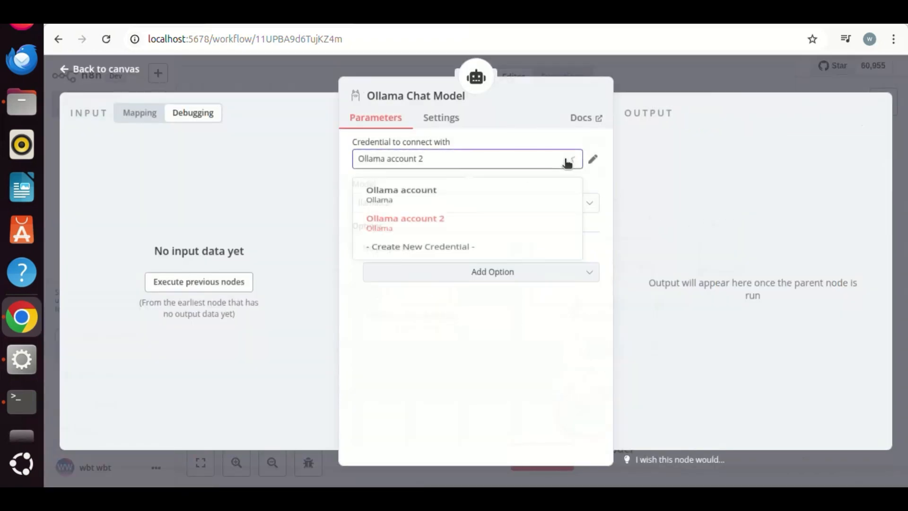
left_click(433, 196)
left_click(577, 206)
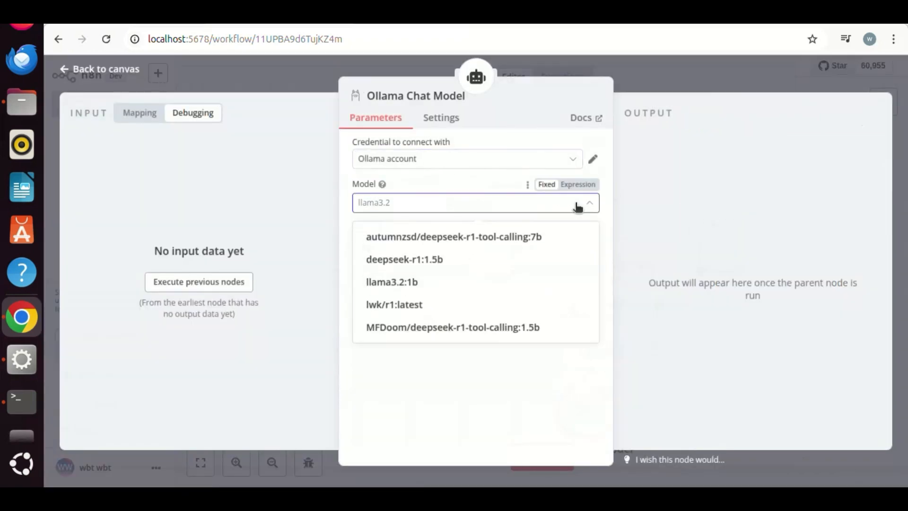
left_click(432, 260)
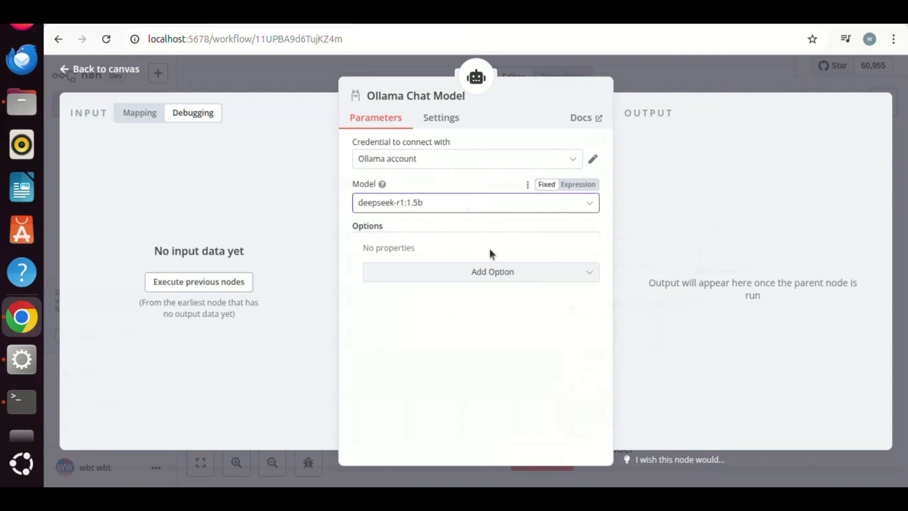
left_click(107, 69)
left_click(201, 462)
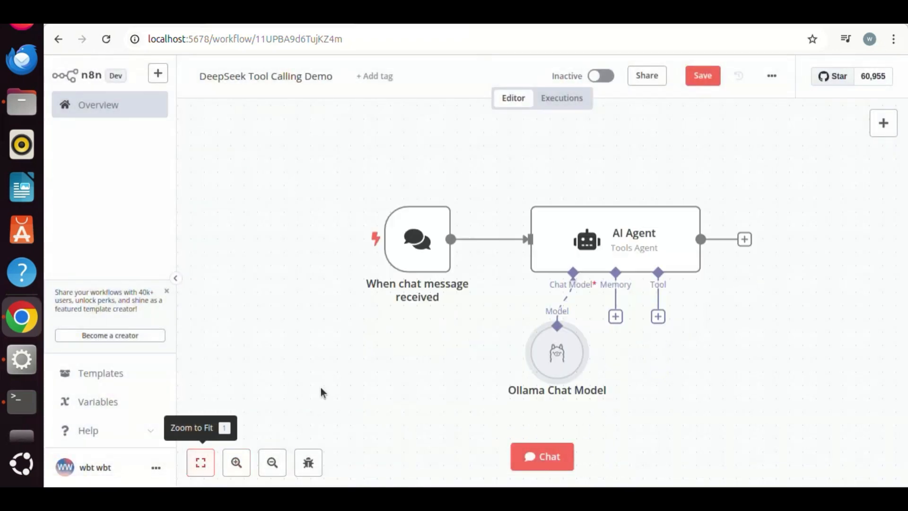
Open the workflow chat and send the message "what is 2+2?"
left_click(547, 459)
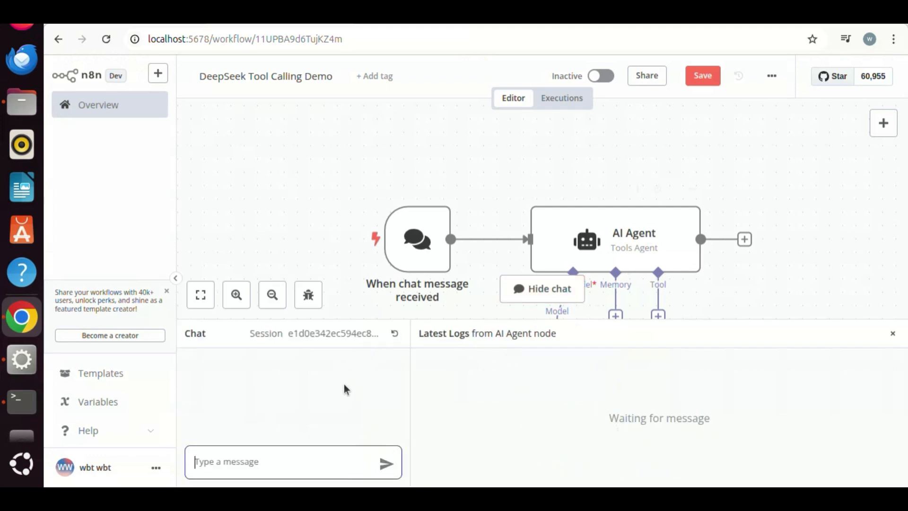
type("what is 2+2?")
key("Return")
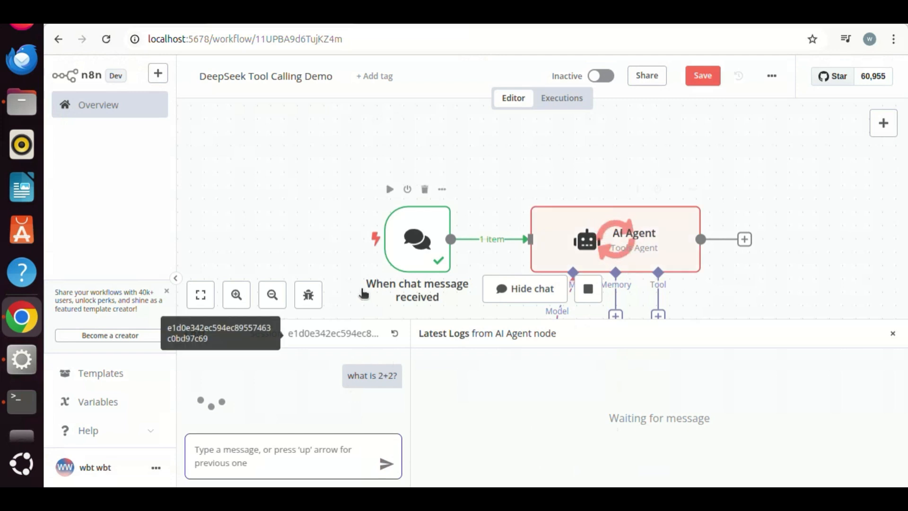
Read through the agent's chat reply and the Ollama Chat Model's log for the arithmetic question
scroll(772, 235, "down", 2)
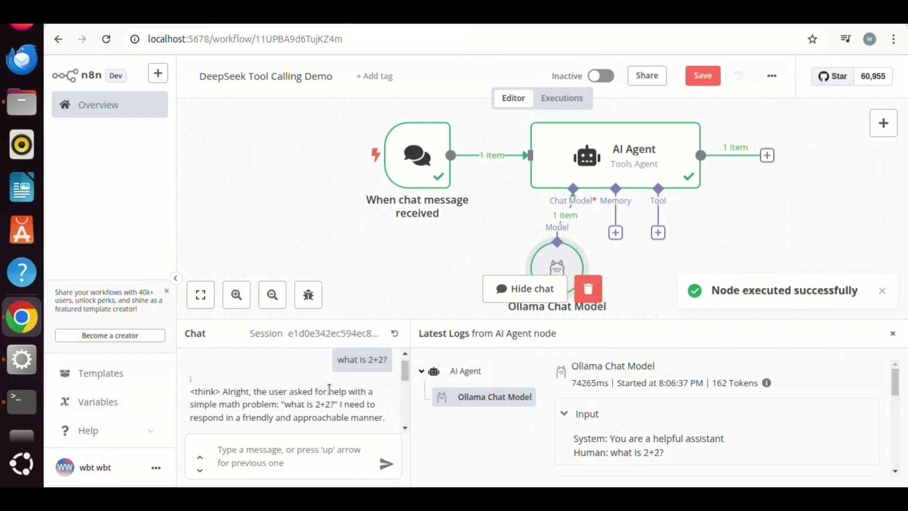
scroll(330, 389, "down", 3)
scroll(330, 389, "up", 3)
scroll(351, 415, "down", 3)
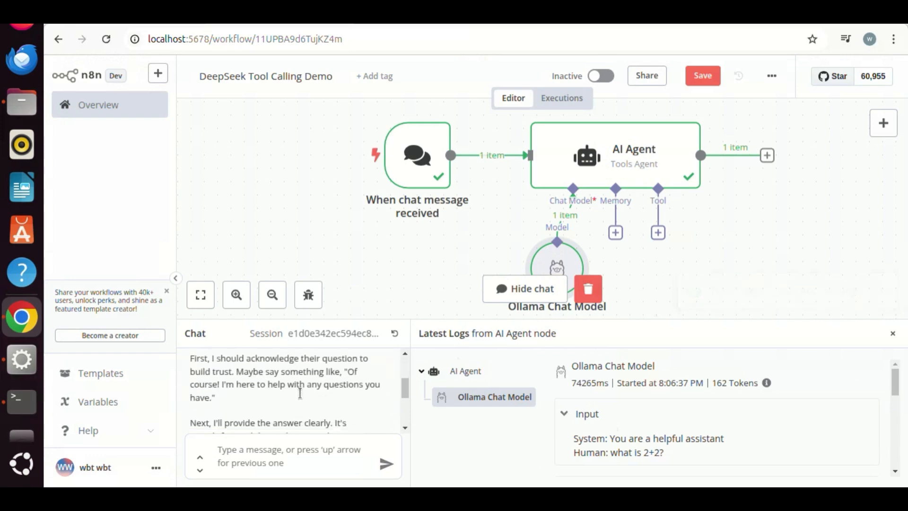
scroll(303, 392, "down", 5)
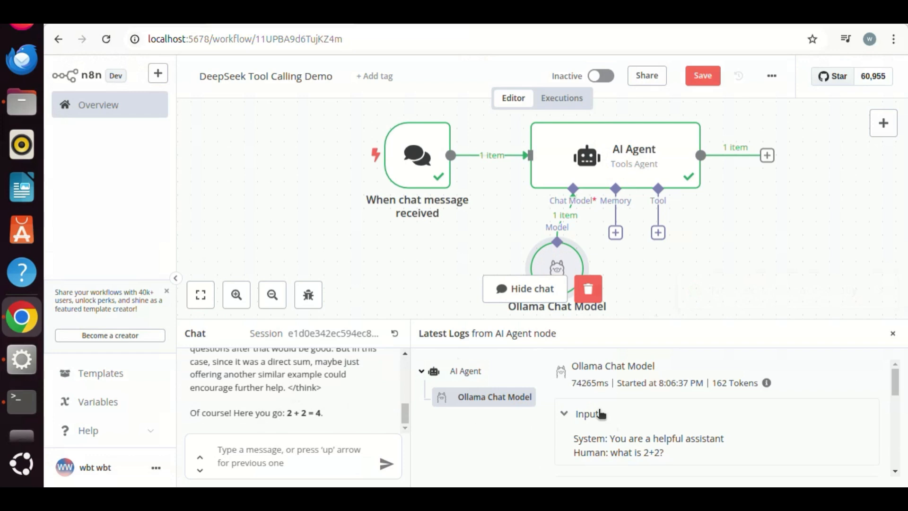
scroll(690, 405, "down", 5)
scroll(691, 404, "down", 3)
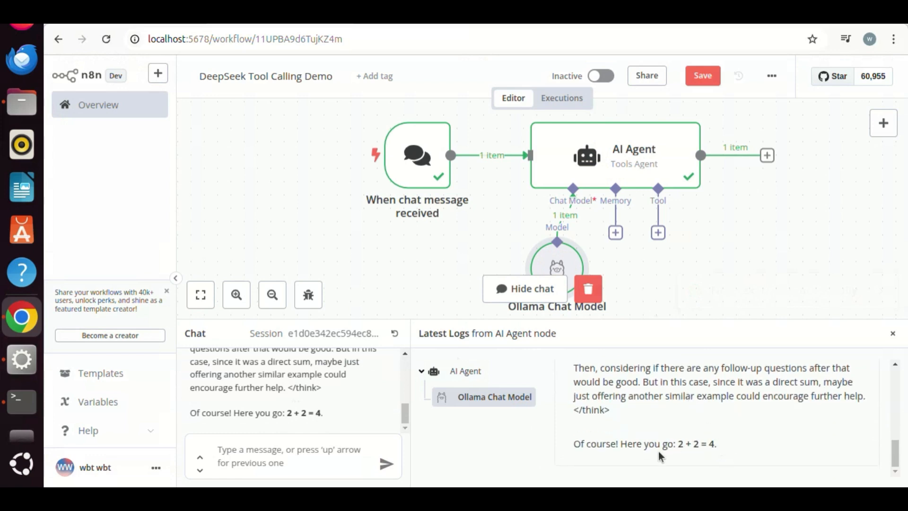
scroll(713, 442, "up", 5)
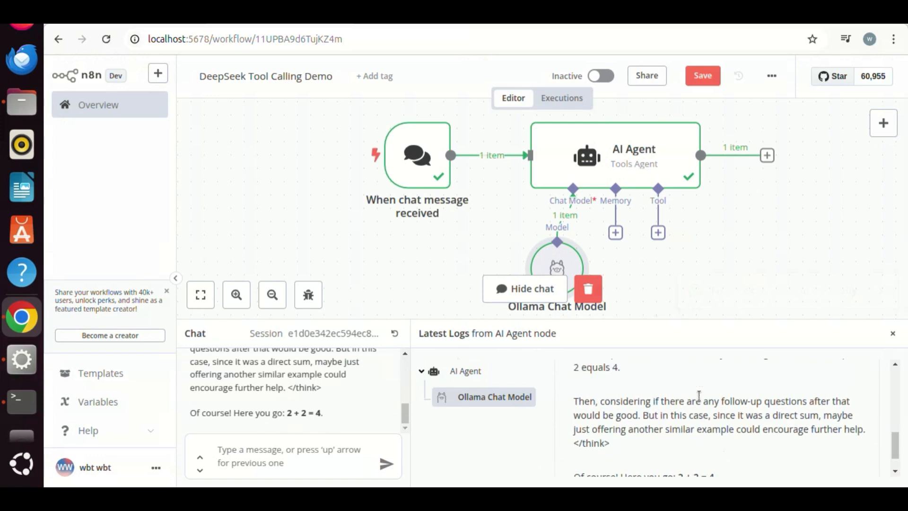
scroll(713, 442, "down", 5)
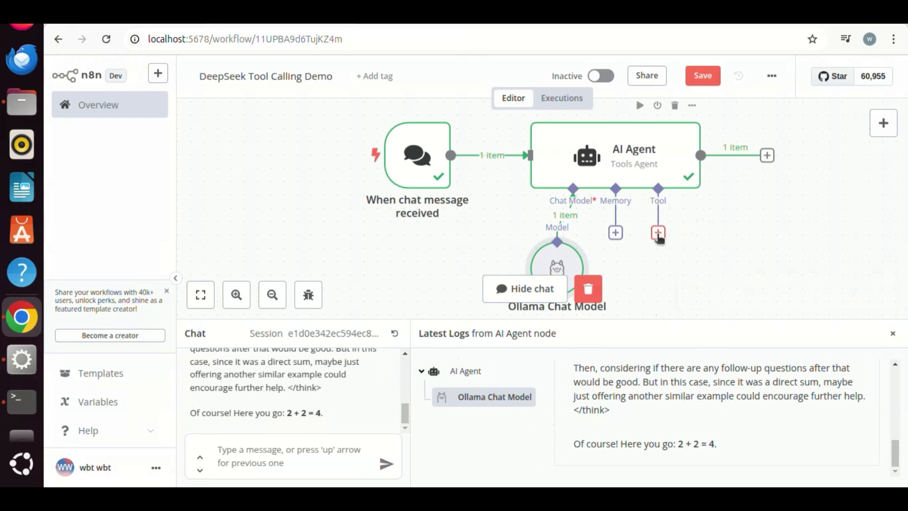
Attach a Calculator tool to the AI Agent and return to the canvas
left_click(658, 233)
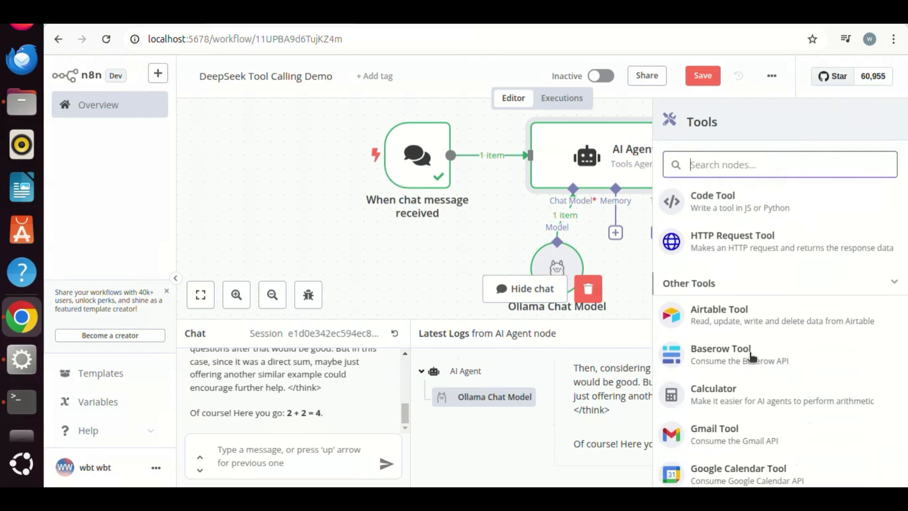
scroll(752, 357, "down", 2)
left_click(728, 401)
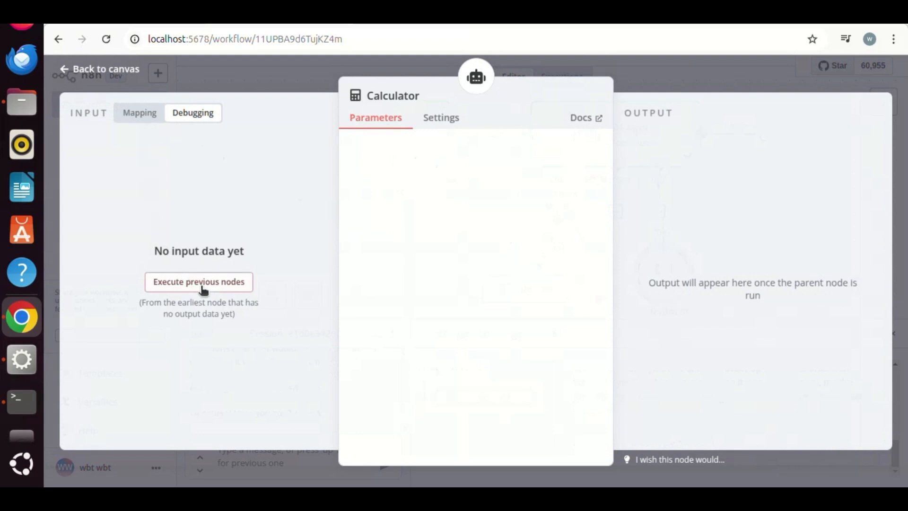
left_click(91, 71)
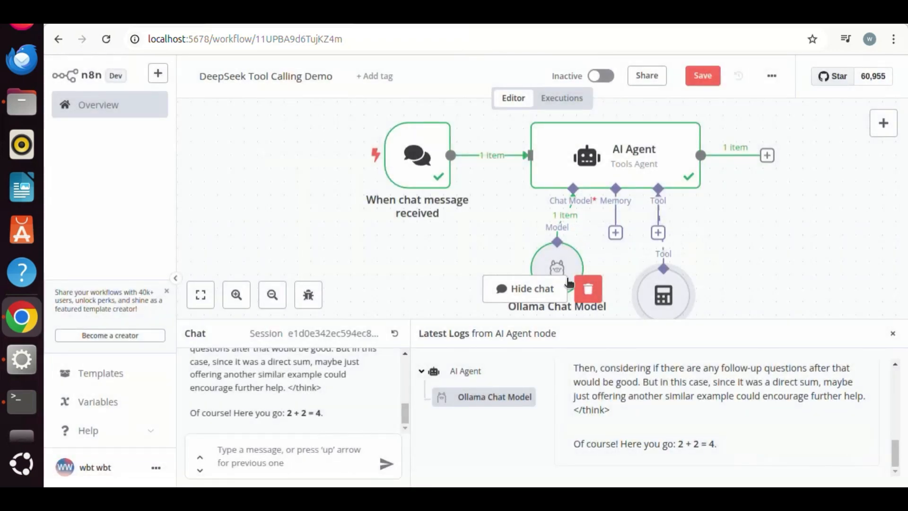
Repost the "what is 2+2?" message in the workflow chat
scroll(359, 407, "up", 3)
scroll(359, 406, "up", 5)
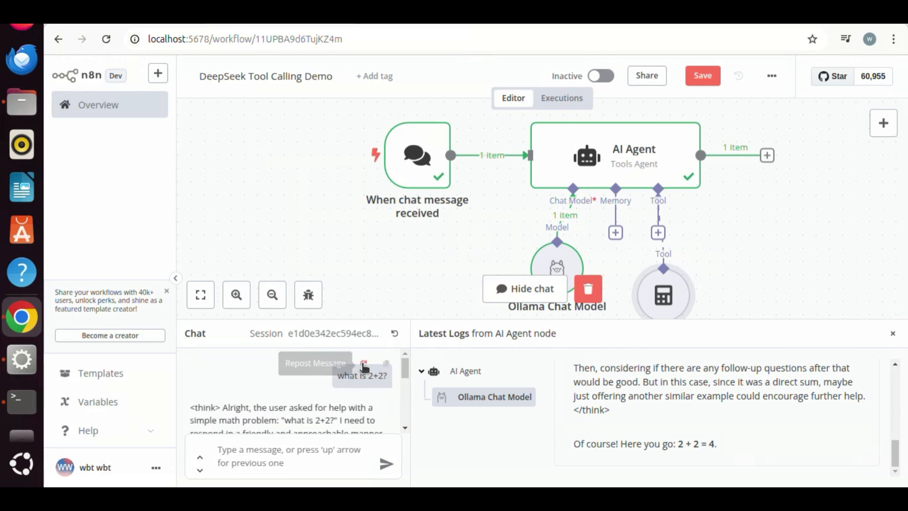
left_click(363, 365)
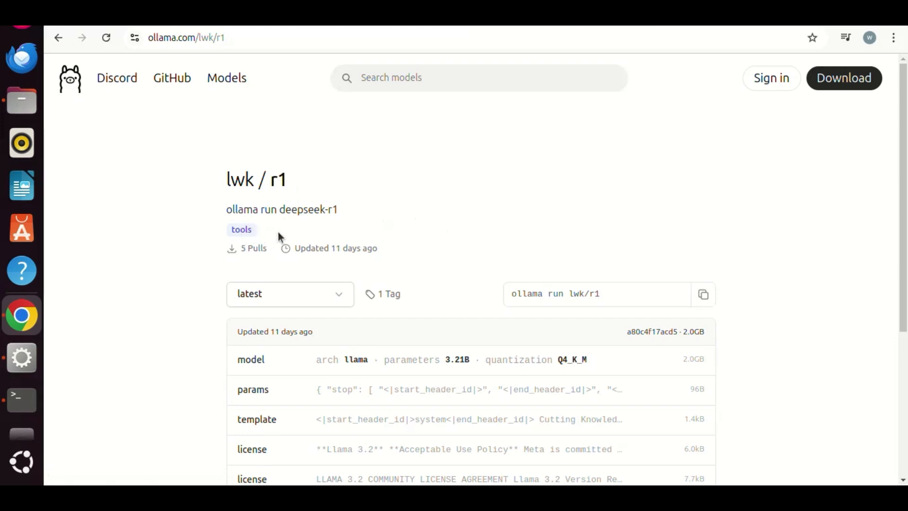
Select the latest tag of the lwk/r1 model on the Ollama site and copy its run command
left_click(339, 296)
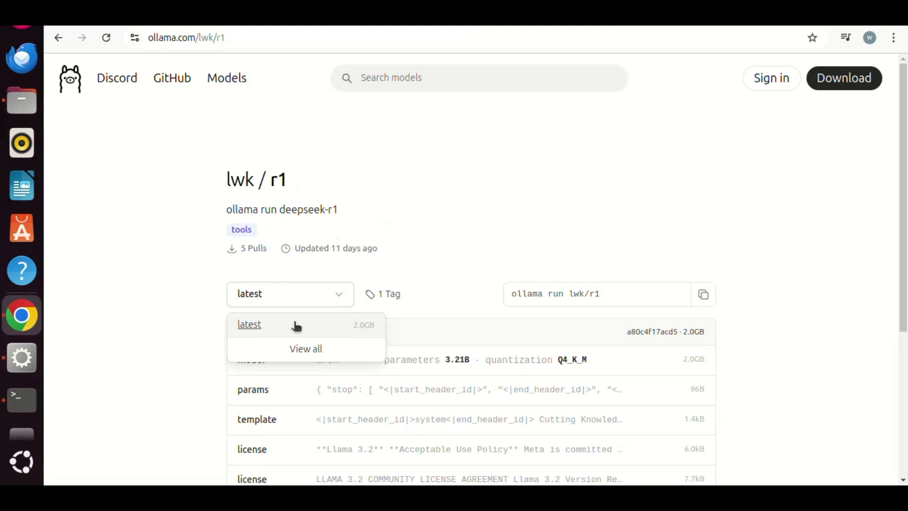
left_click(253, 331)
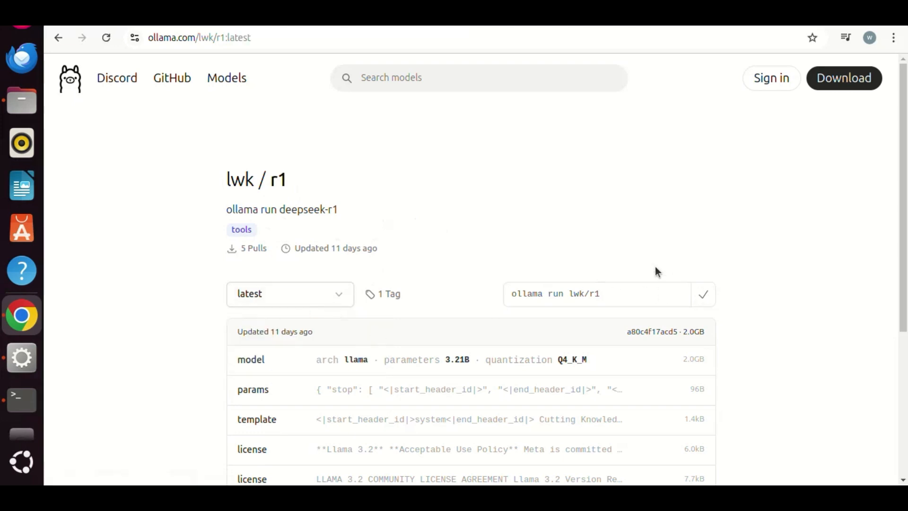
Run the lwk/r1 model with Ollama in the terminal and ask it "what is the largest continent?"
left_click(28, 401)
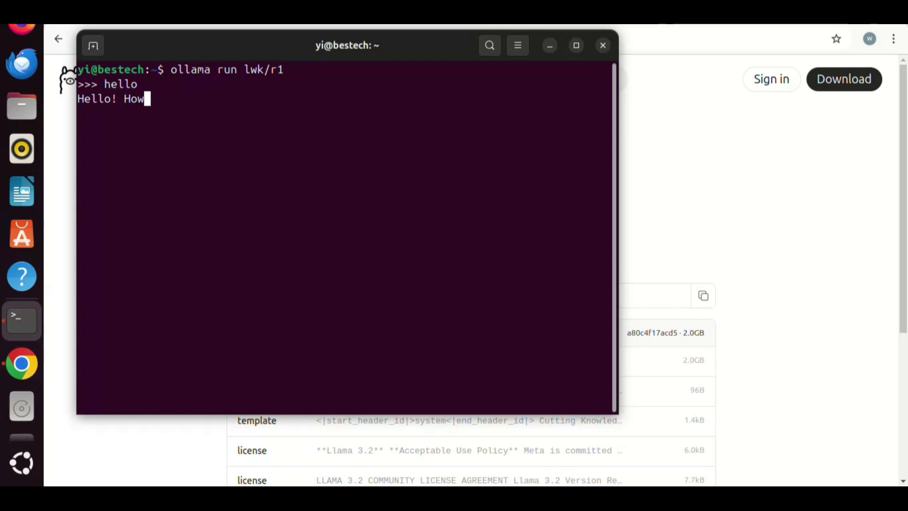
type("what is")
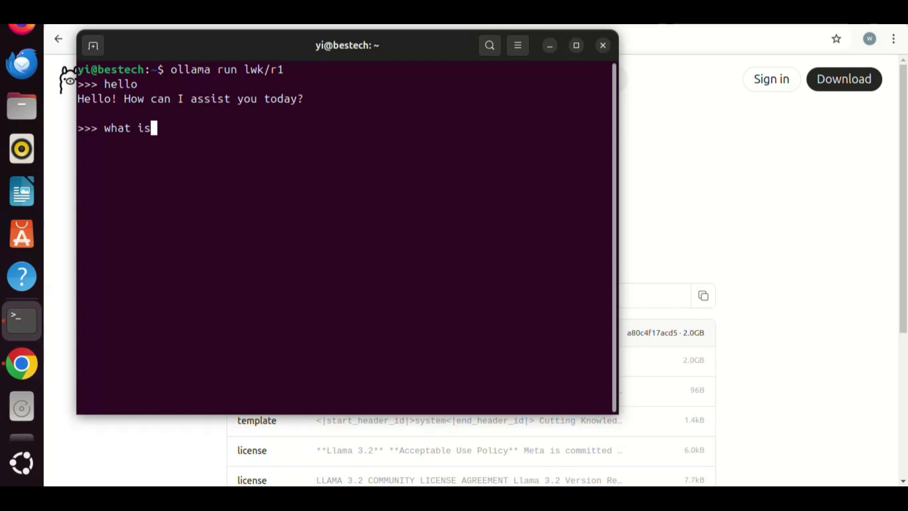
type(" the largest continent?")
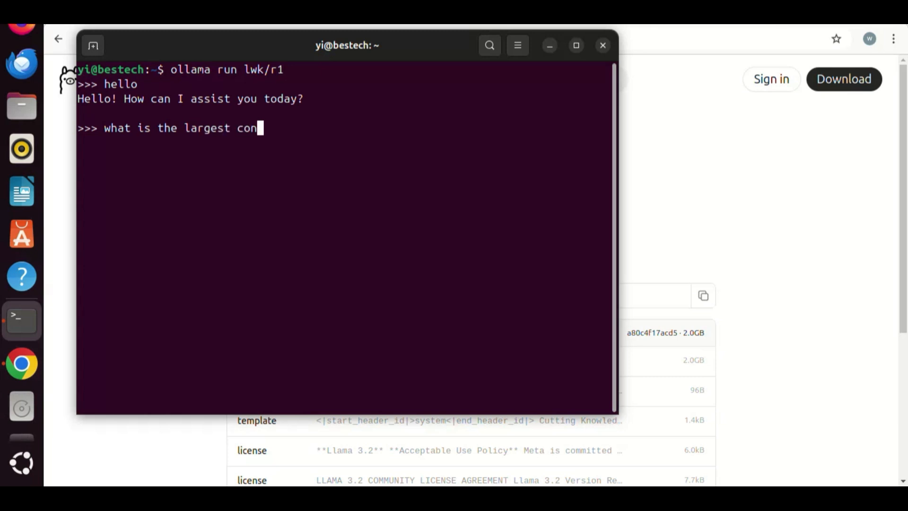
key("Return")
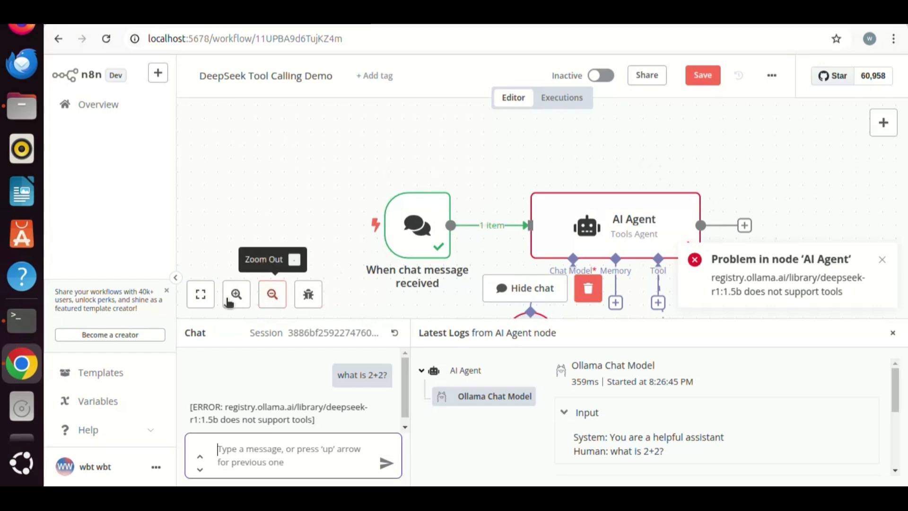
In the n8n workflow, set the Ollama Chat Model node's model to lwk/r1:latest and return to the canvas
left_click(201, 294)
mouse_move(534, 251)
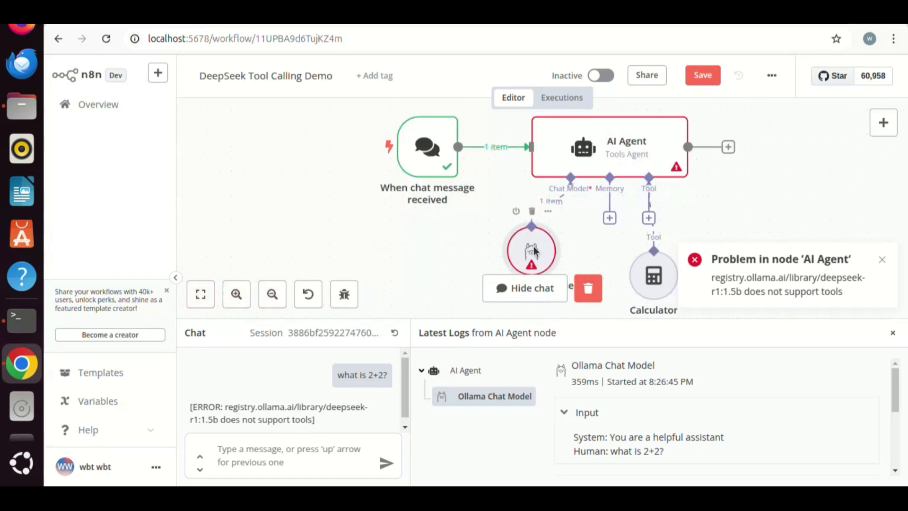
double_click(535, 251)
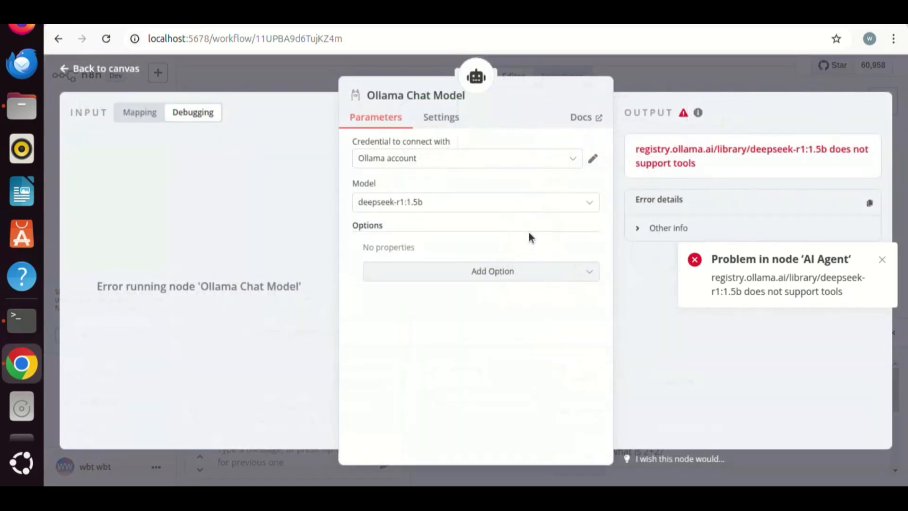
left_click(580, 204)
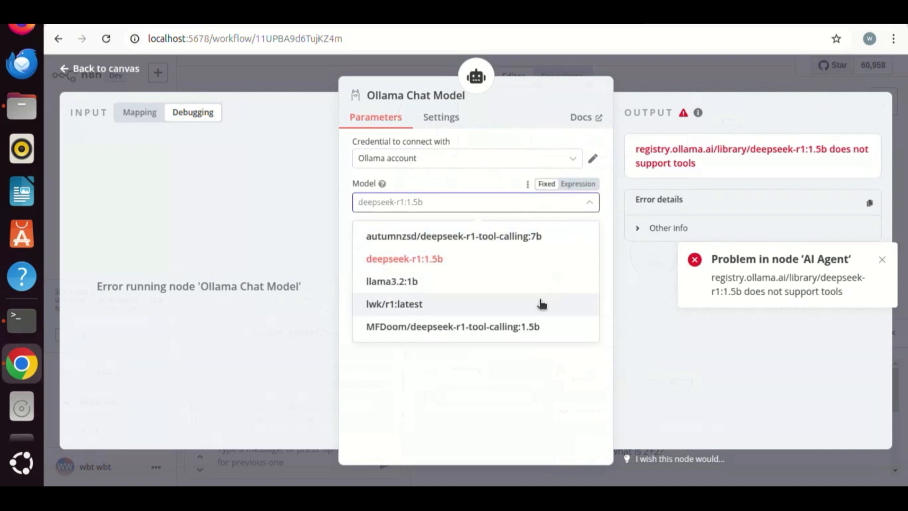
left_click(419, 305)
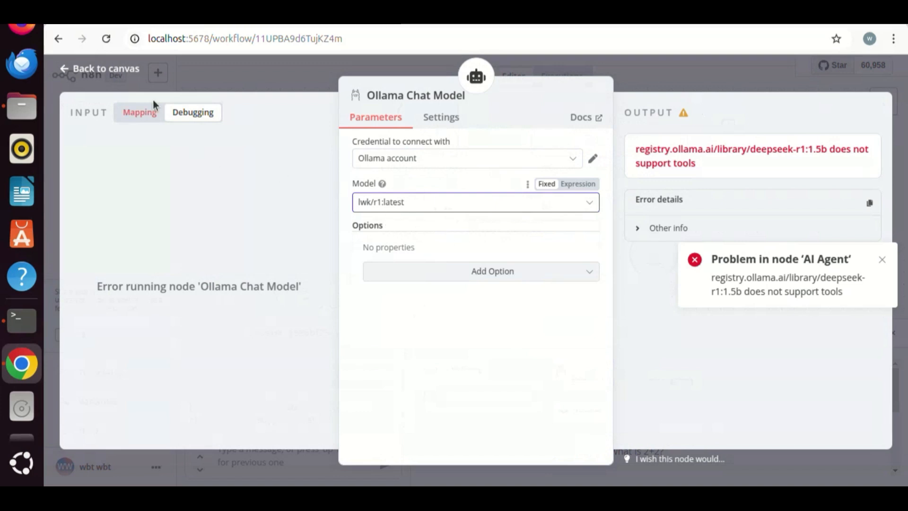
left_click(109, 69)
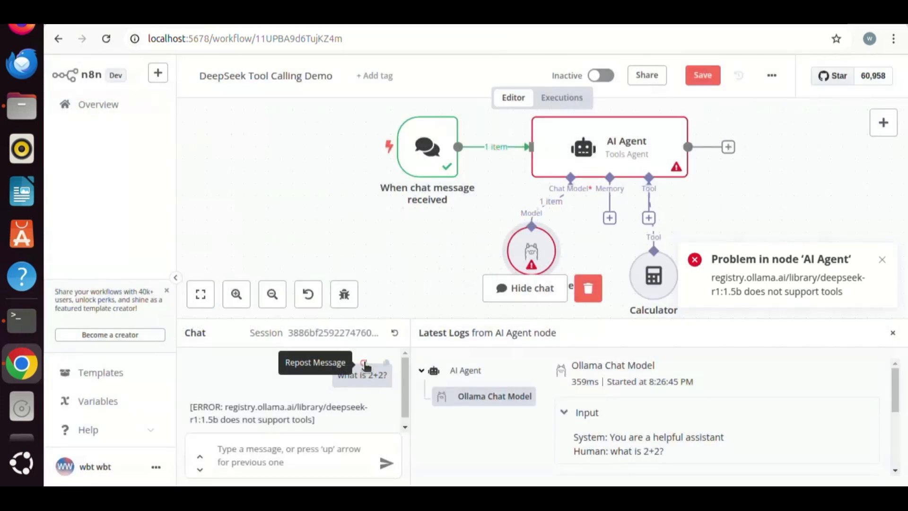
Repost the "what is 2+2?" message and inspect the run's Ollama Chat Model and Calculator logs
left_click(364, 364)
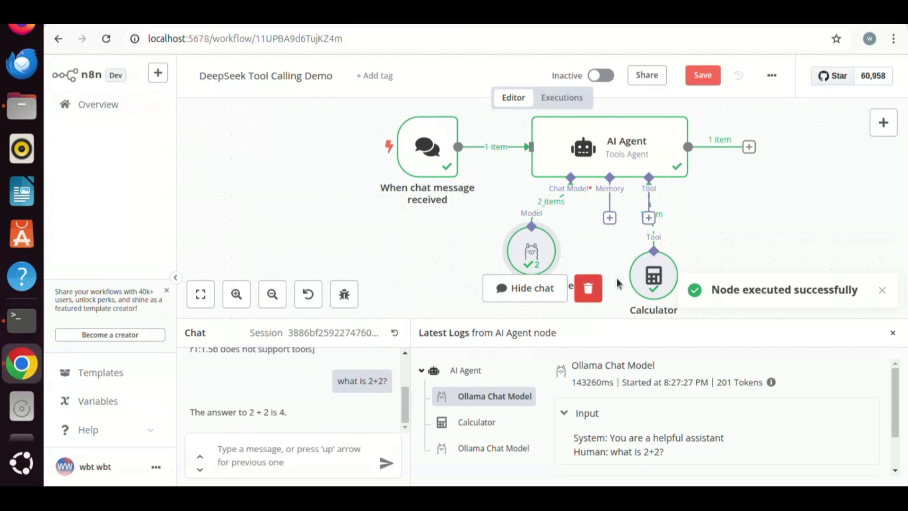
mouse_move(654, 277)
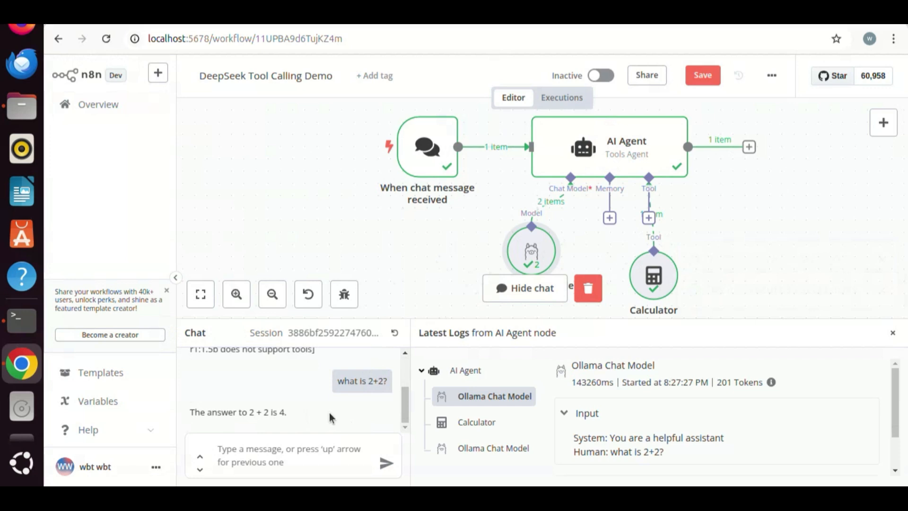
scroll(600, 434, "down", 1)
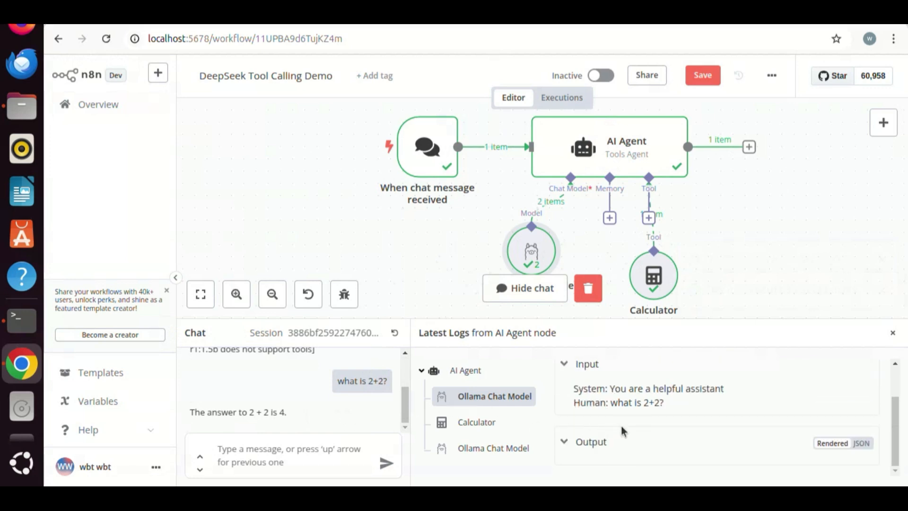
left_click(502, 426)
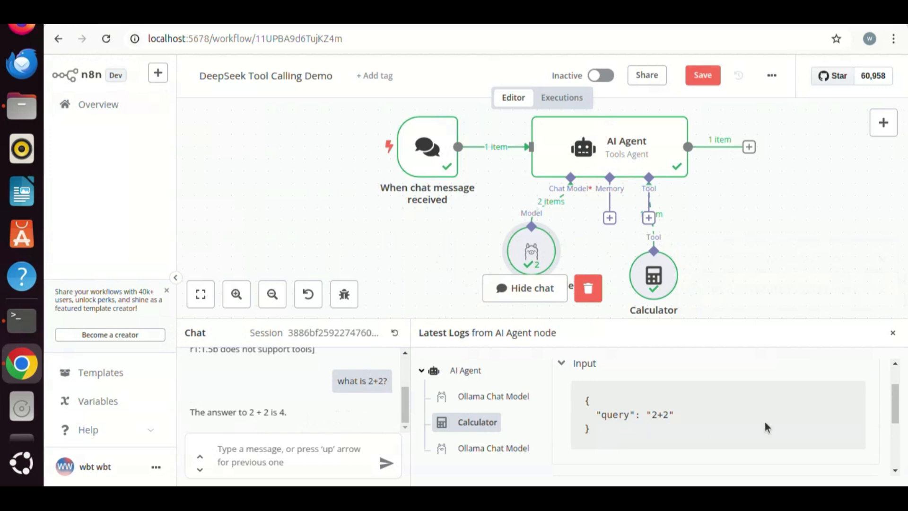
scroll(838, 424, "down", 3)
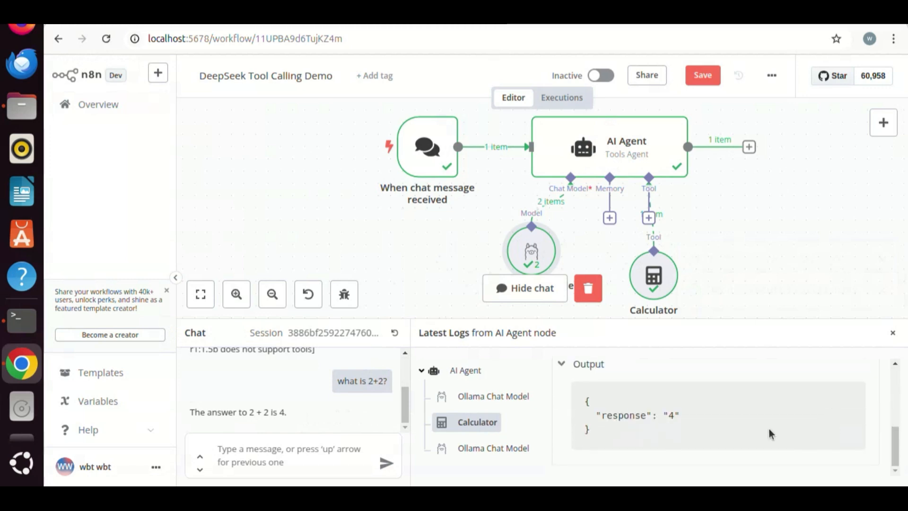
left_click(510, 452)
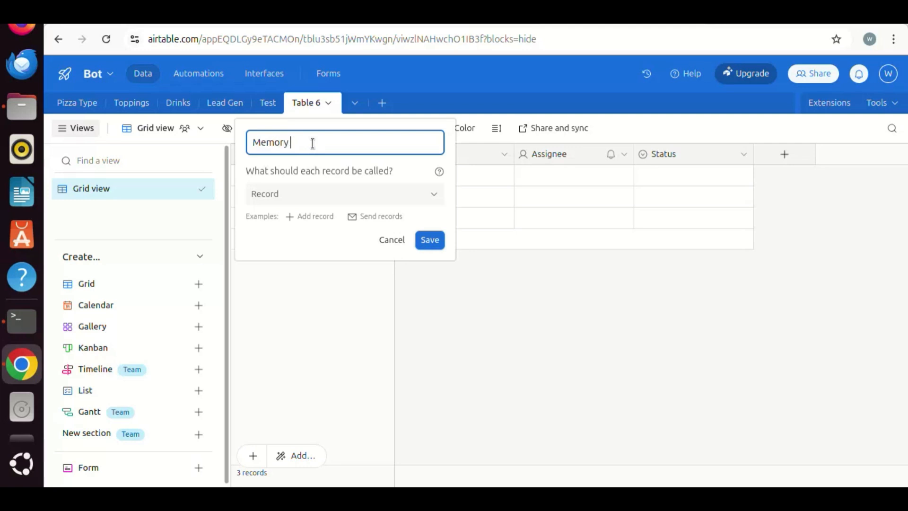
In Airtable's Bot base, name the new table "Memory Demo" and rename its primary field to "Memory"
type("emo")
left_click(430, 240)
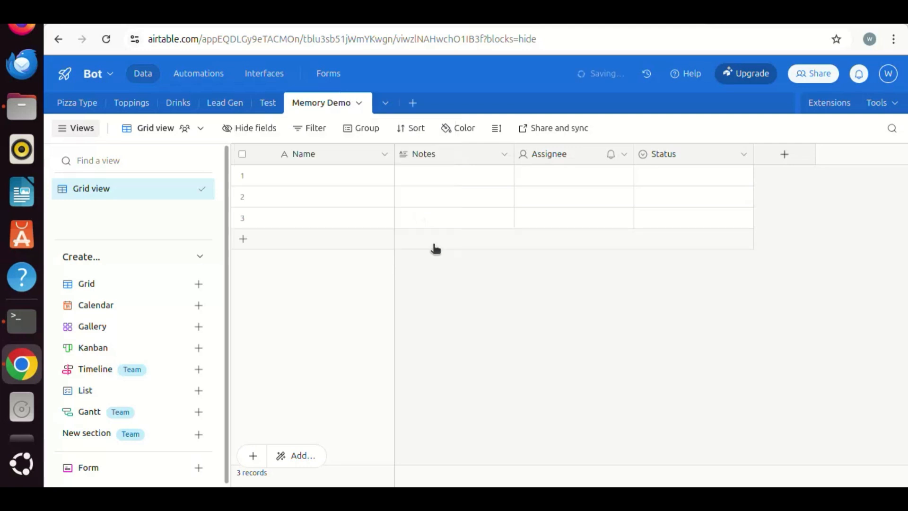
right_click(303, 156)
left_click(342, 189)
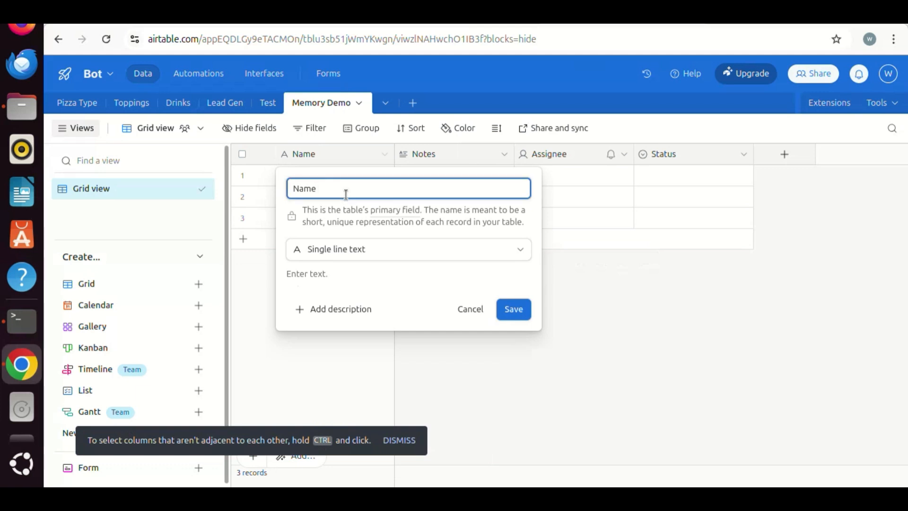
type("Memory")
left_click(513, 308)
Delete the Assignee, Notes and Status fields from the Memory Demo table
right_click(463, 154)
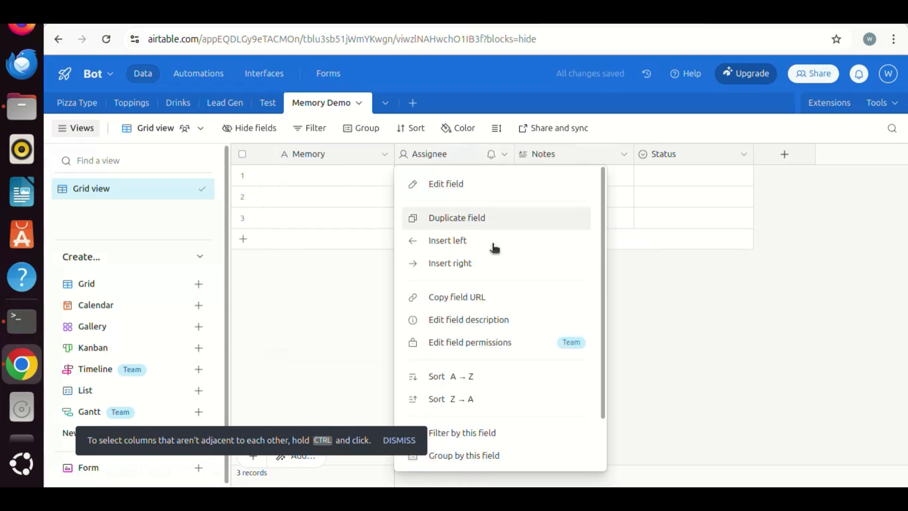
scroll(478, 317, "down", 3)
left_click(463, 451)
left_click(506, 154)
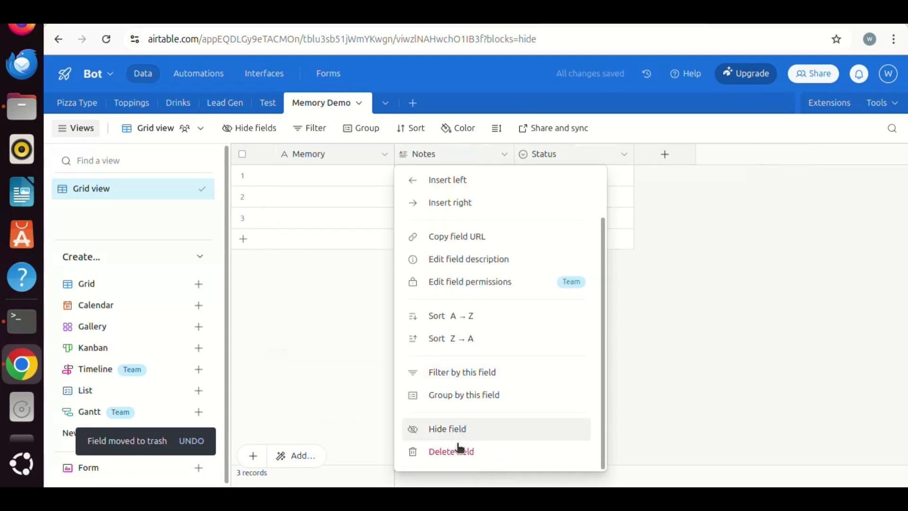
left_click(459, 451)
left_click(505, 153)
scroll(486, 365, "down", 3)
left_click(454, 453)
Enter a sample memory sentence stating the user's name in the first record's Memory field
left_click(342, 177)
type("User ")
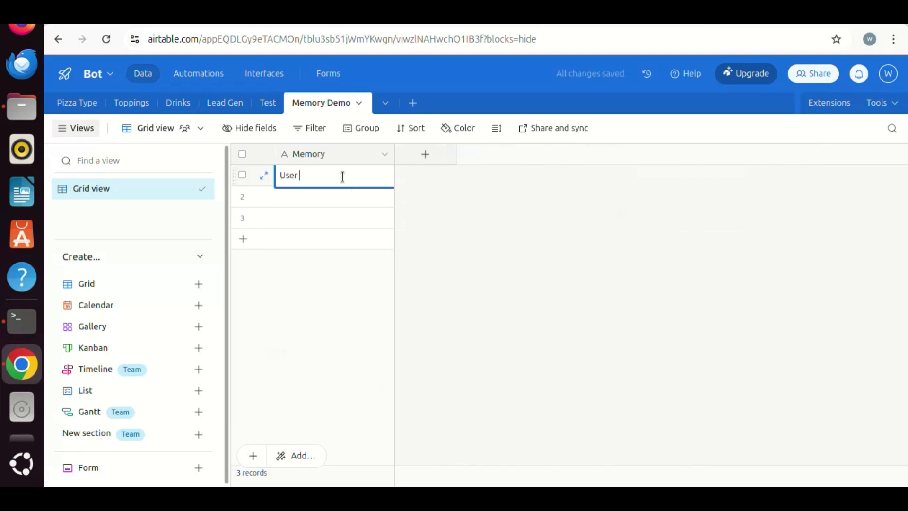
type("name is Andrew.")
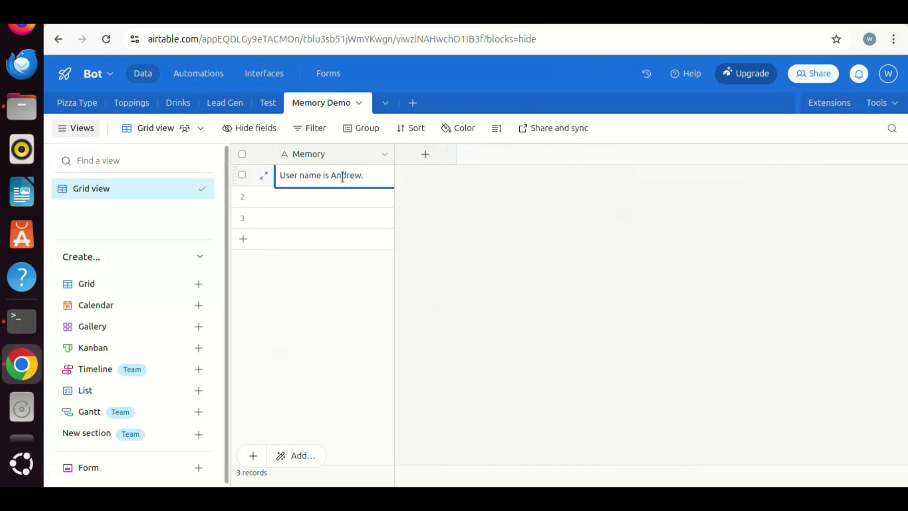
Delete the two empty records below the first one in the Memory Demo table
left_click(345, 225)
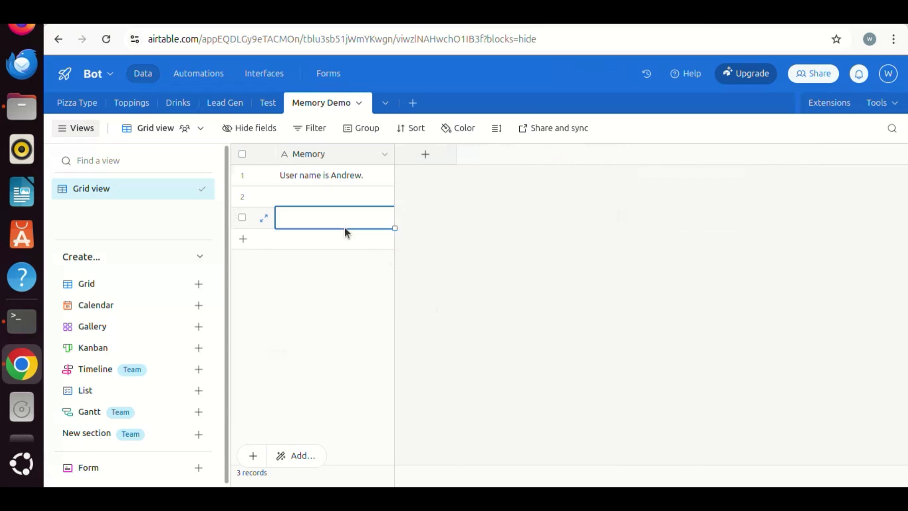
left_click_drag(343, 220, 322, 203)
right_click(320, 196)
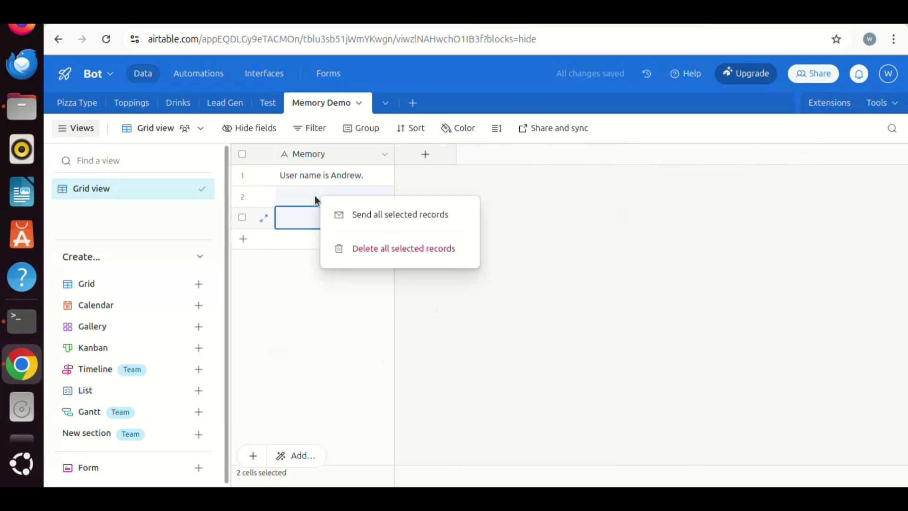
left_click(381, 249)
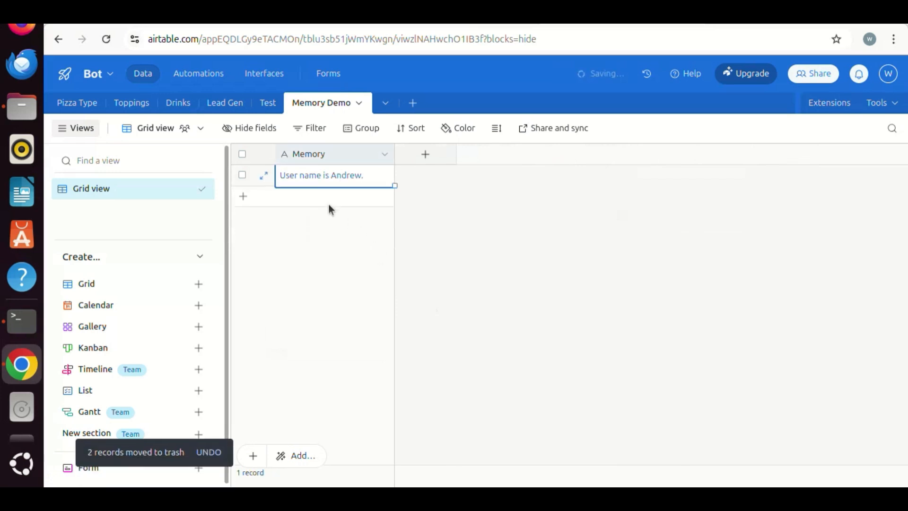
left_click(420, 248)
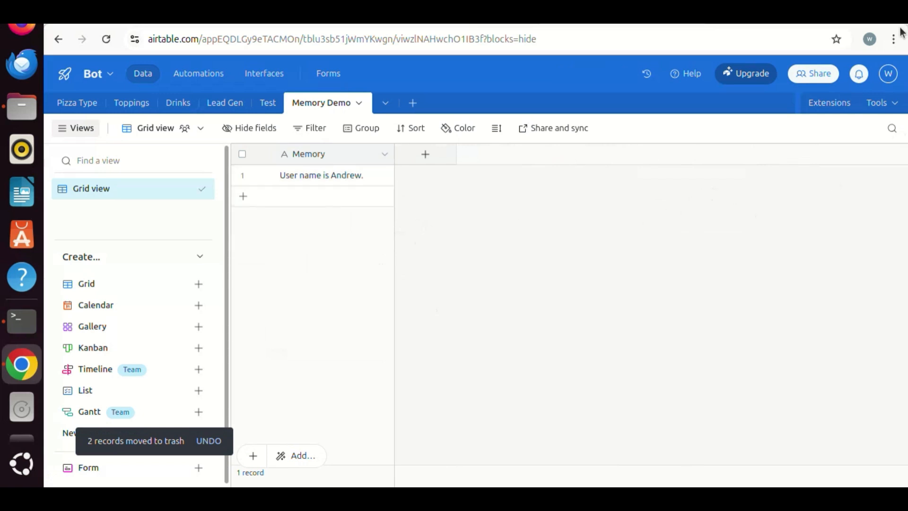
Open Airtable's Builder Hub and start a new personal access token named "Memory n8n demo"
left_click(888, 75)
left_click(766, 361)
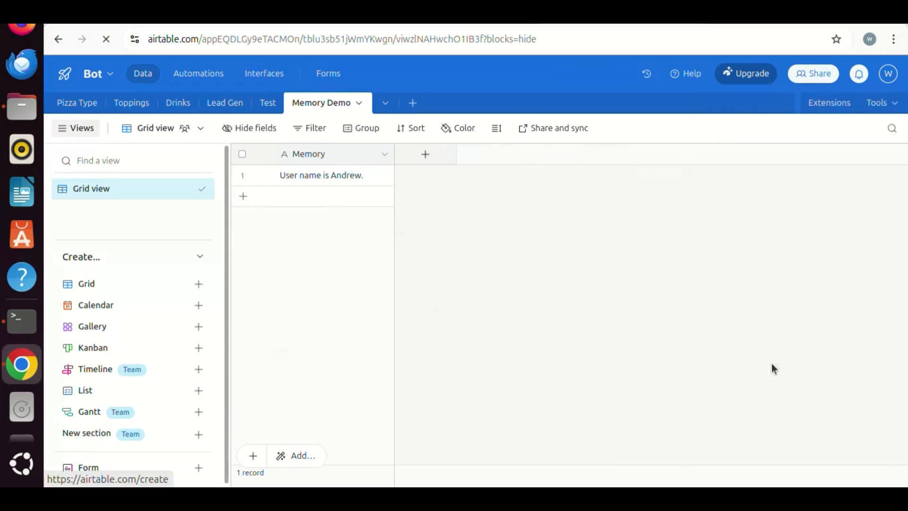
left_click(841, 147)
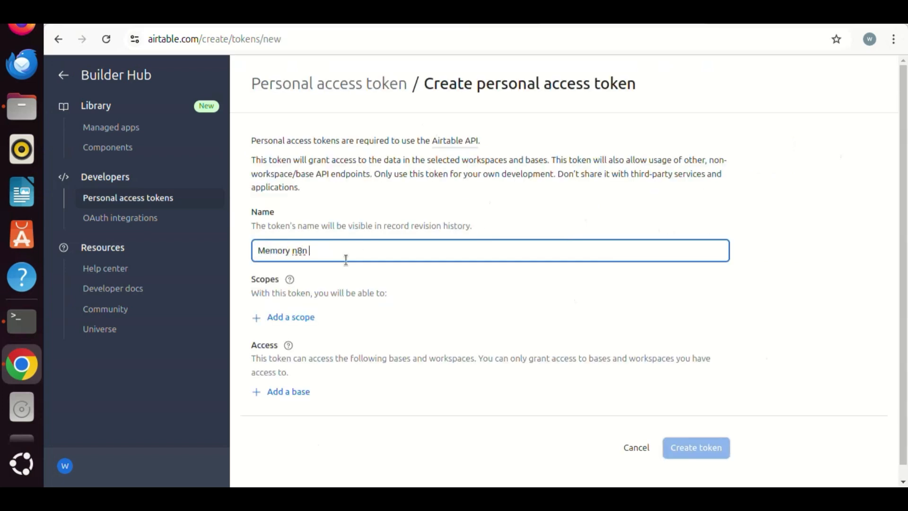
Add the scopes data.records:read, data.records:write, schema.bases:read and schema.bases:write to the token
left_click(300, 319)
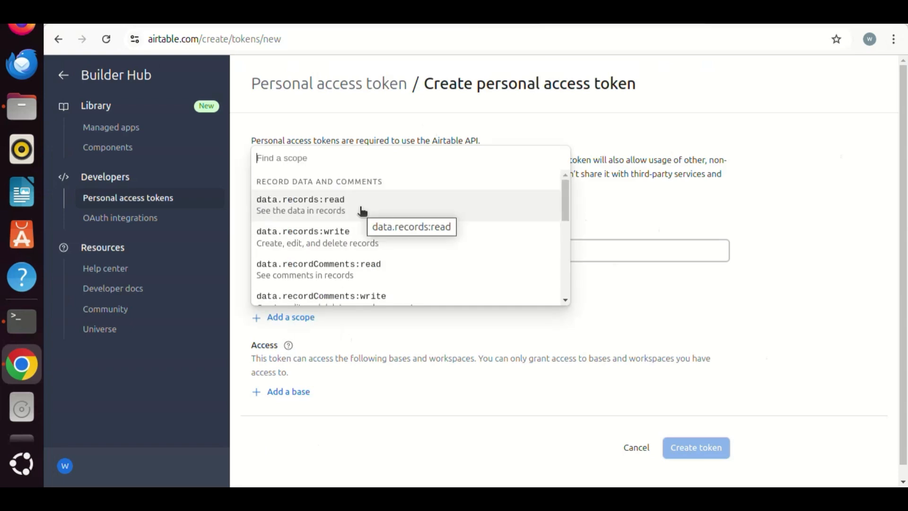
left_click(362, 208)
left_click(305, 349)
left_click(355, 234)
left_click(303, 378)
left_click(369, 348)
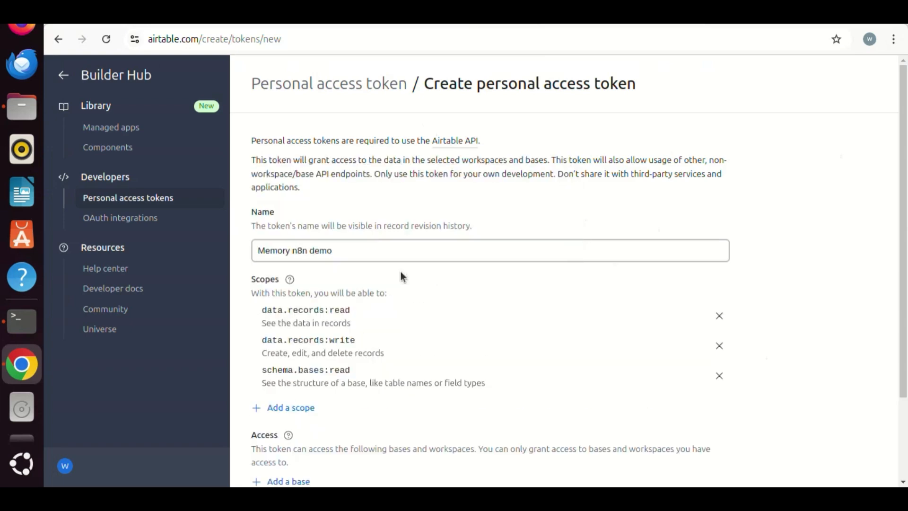
left_click(291, 408)
scroll(387, 329, "down", 2)
scroll(389, 332, "down", 2)
scroll(397, 351, "up", 2)
left_click(384, 319)
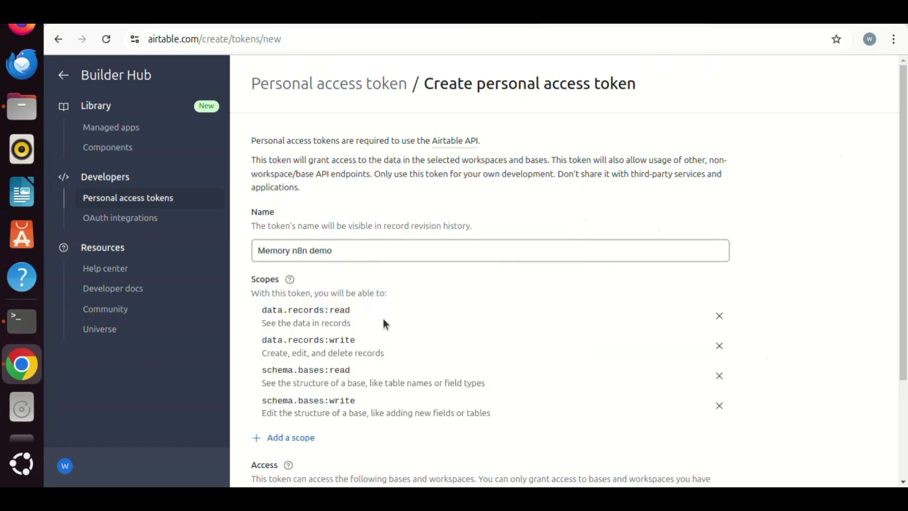
Grant access to all current and future bases in all workspaces, create the token and copy it
scroll(397, 327, "down", 4)
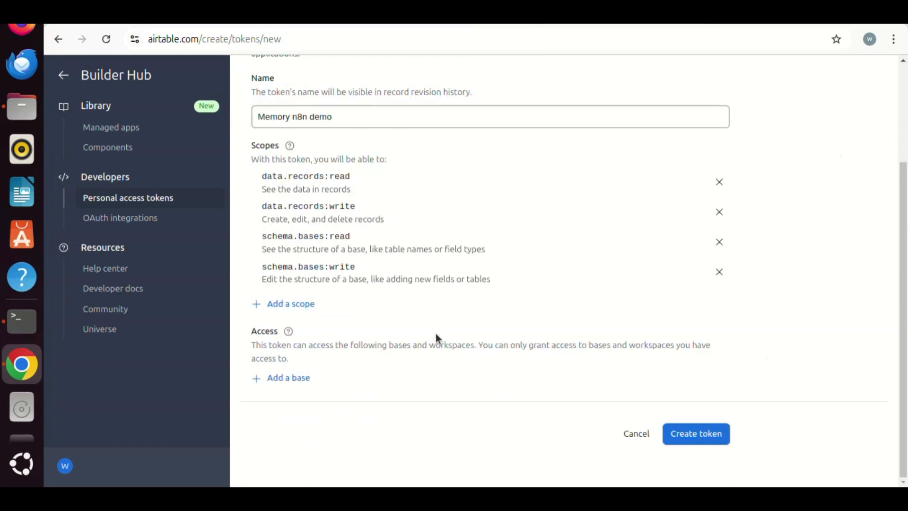
left_click(294, 382)
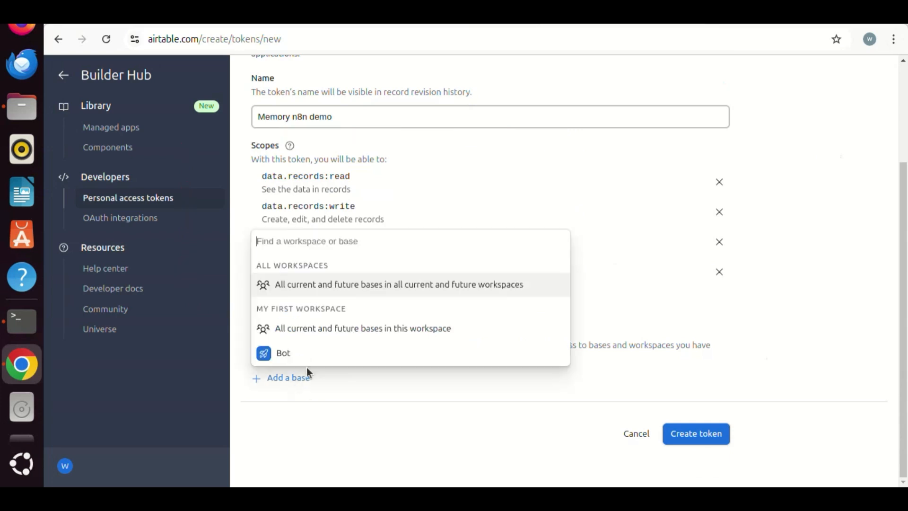
left_click(439, 287)
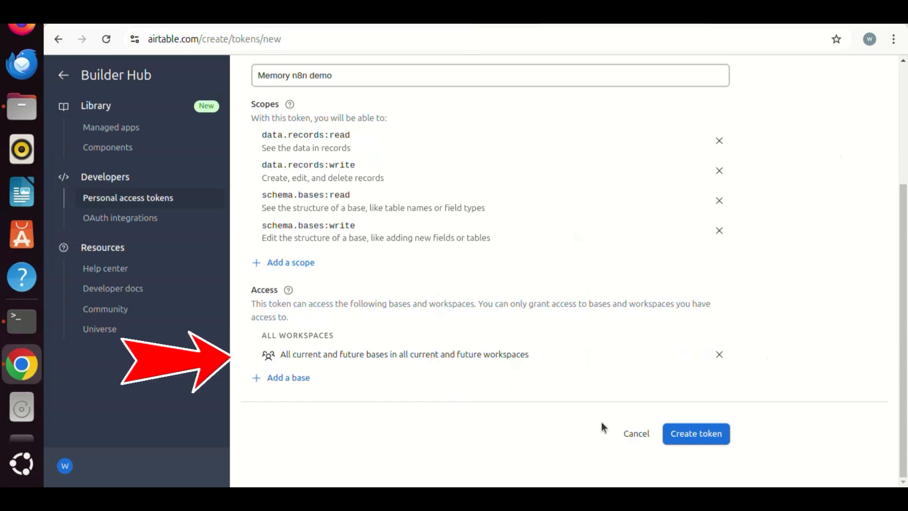
left_click(694, 434)
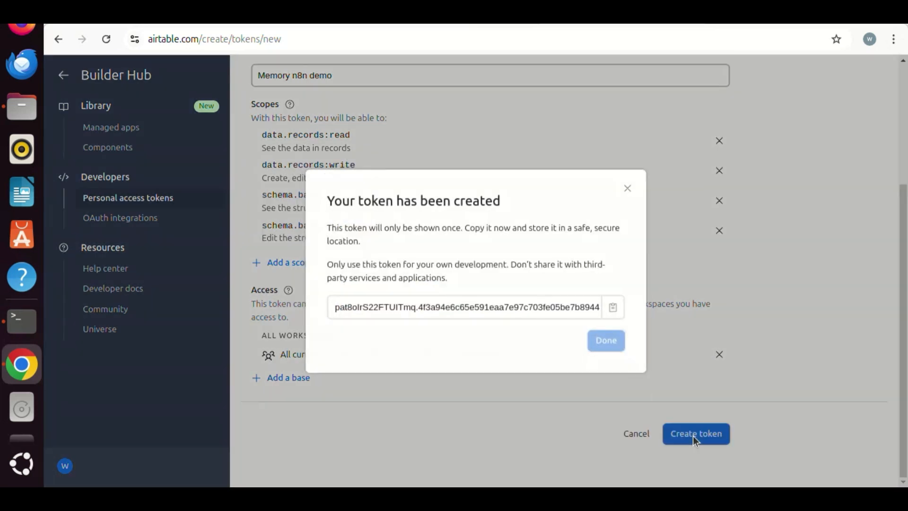
left_click(614, 310)
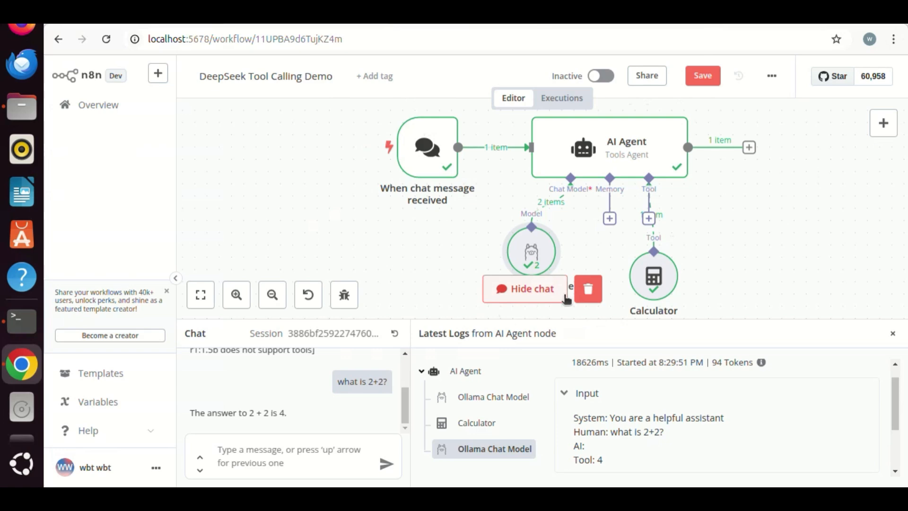
Remove the connection from the chat trigger to the AI Agent and add an Airtable Search records node after the trigger
left_click(523, 288)
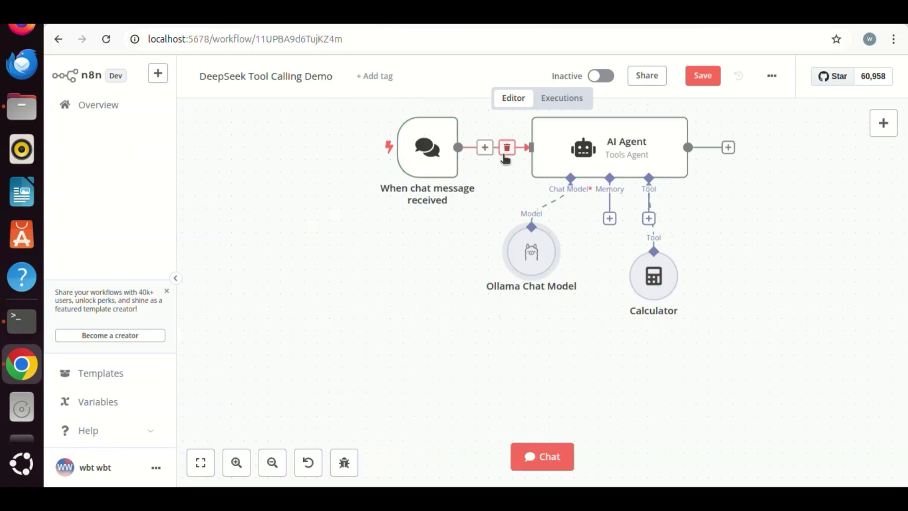
left_click(507, 149)
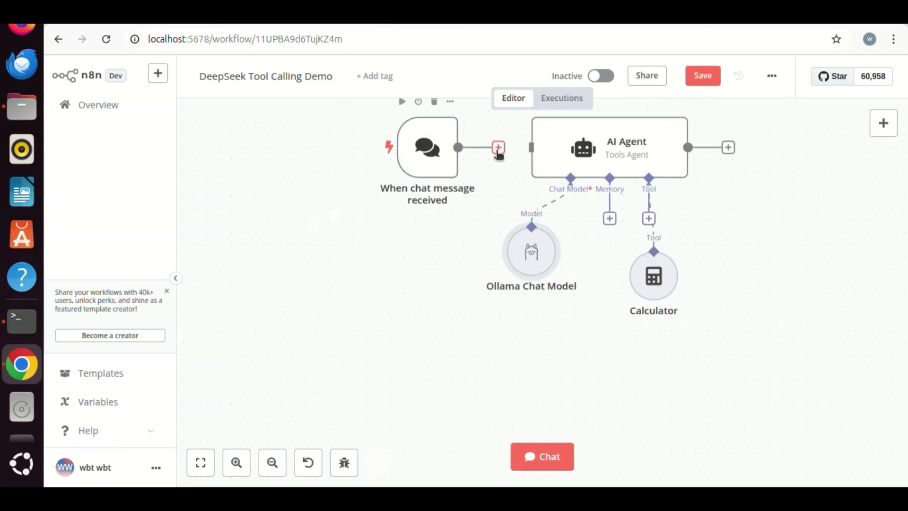
left_click(498, 148)
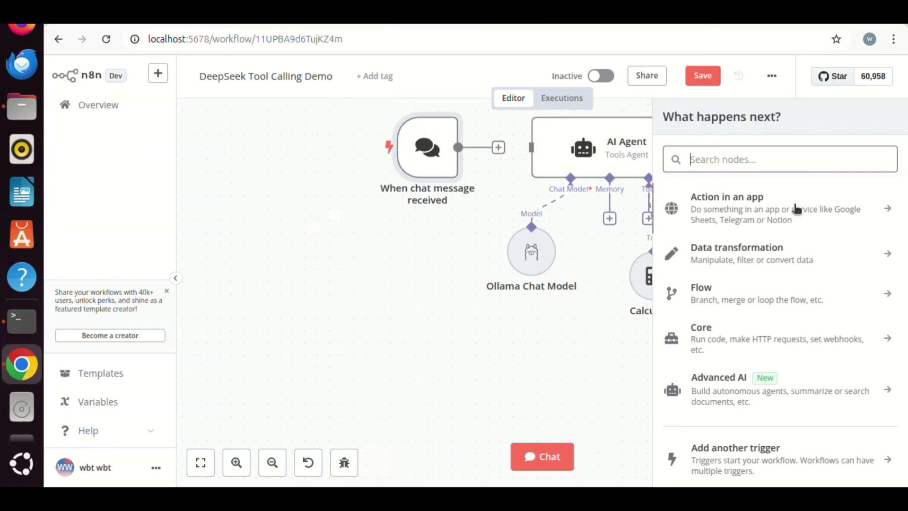
type("air")
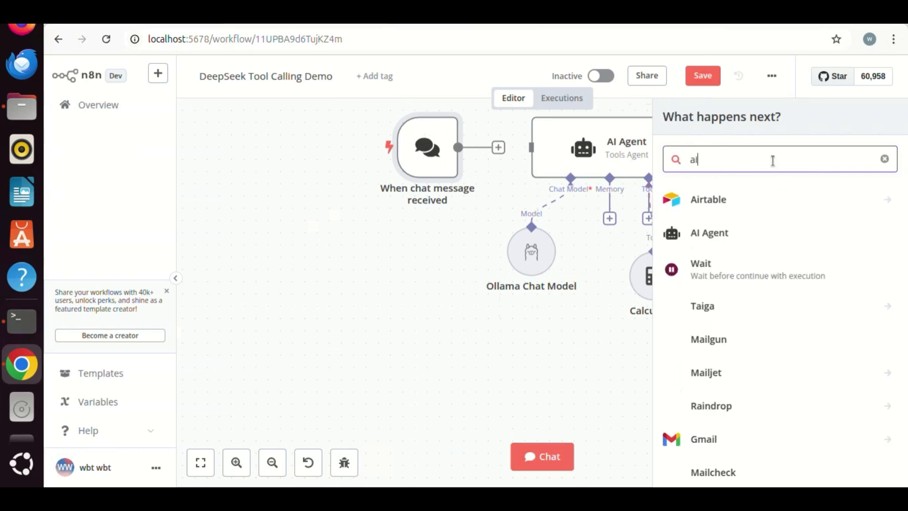
left_click(708, 201)
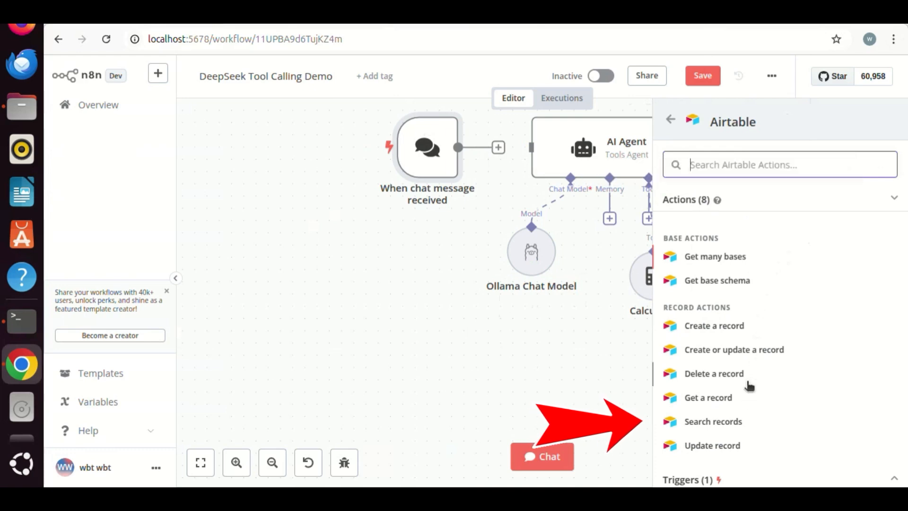
left_click(730, 423)
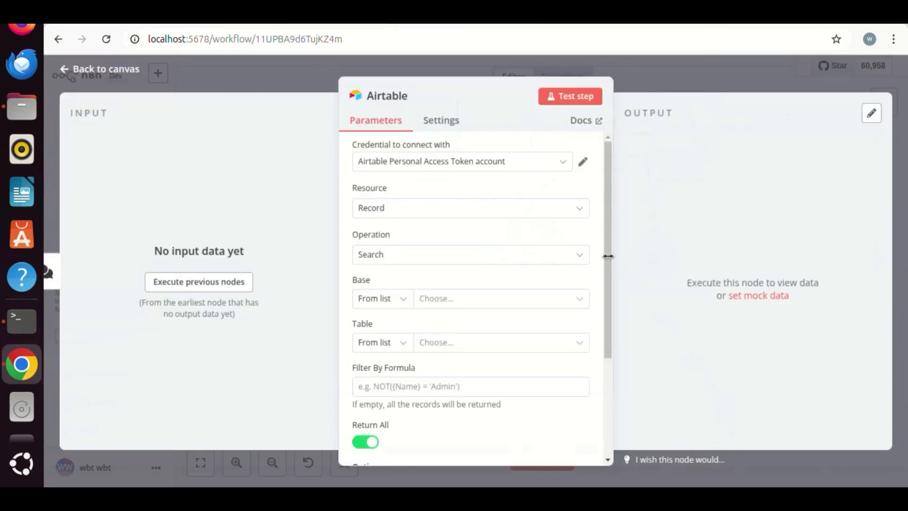
Create and save a new Airtable credential for the node by pasting the copied personal access token
left_click(552, 168)
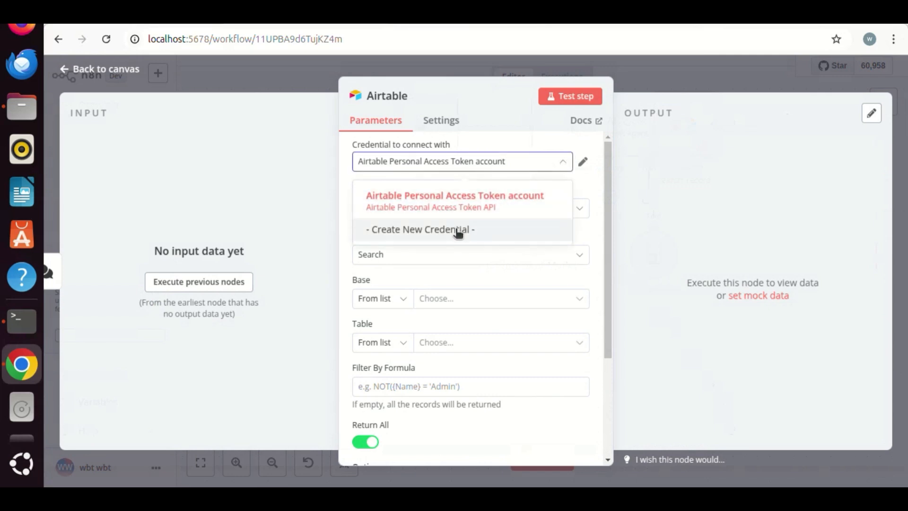
left_click(458, 231)
left_click(656, 294)
key("ctrl+v")
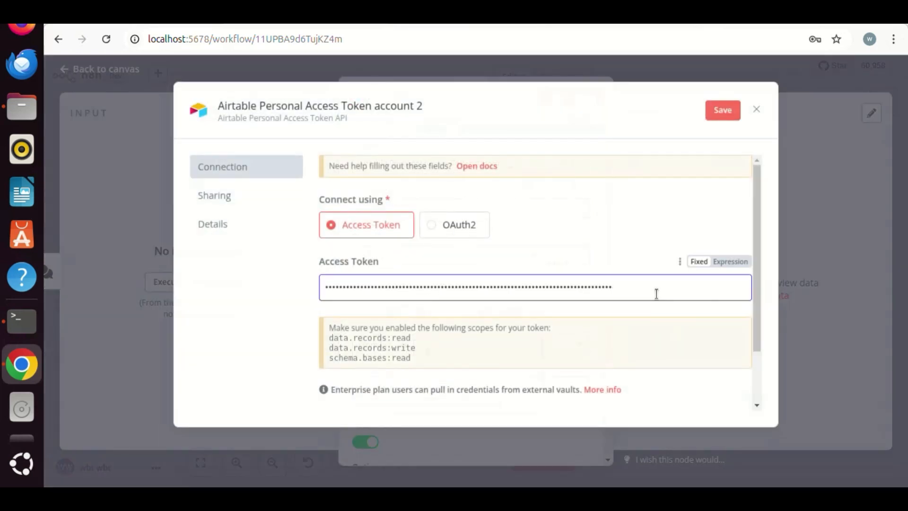
scroll(643, 337, "down", 1)
scroll(643, 337, "up", 1)
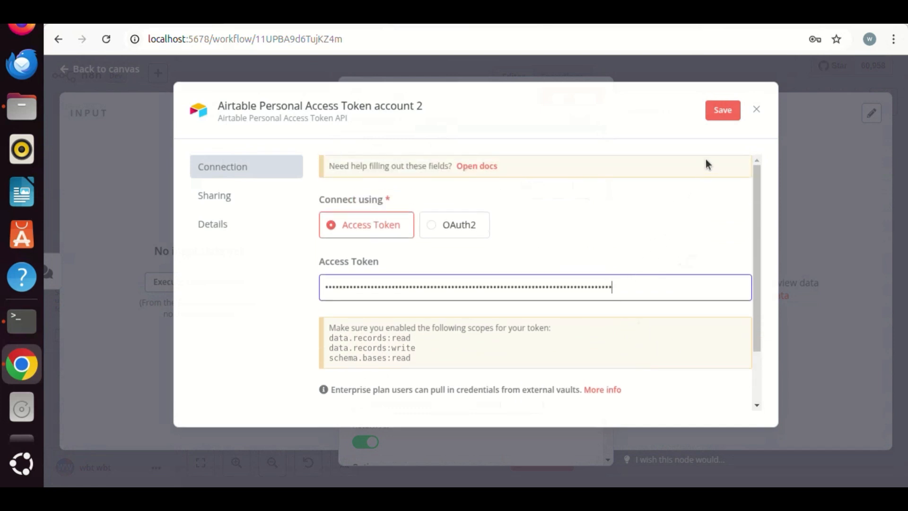
left_click(721, 111)
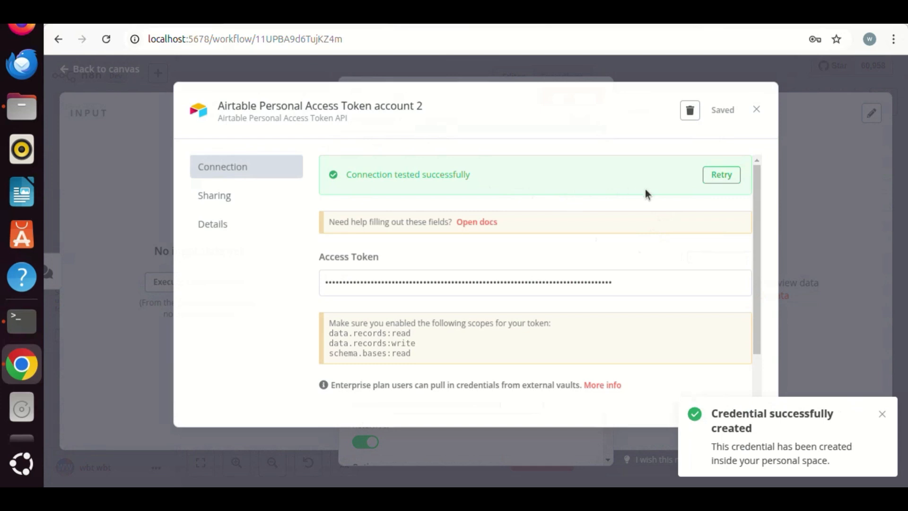
left_click(758, 109)
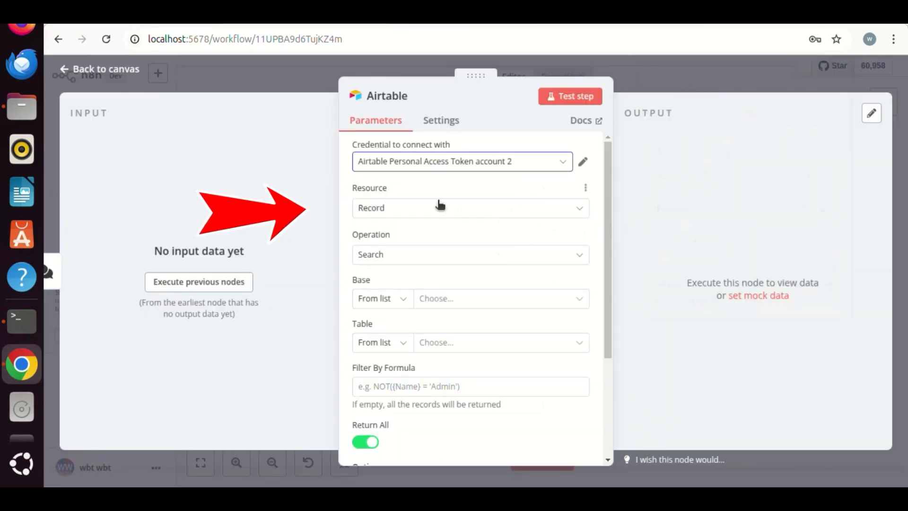
Set the Airtable search to the Bot base and Memory Demo table, then return to the canvas
left_click(405, 301)
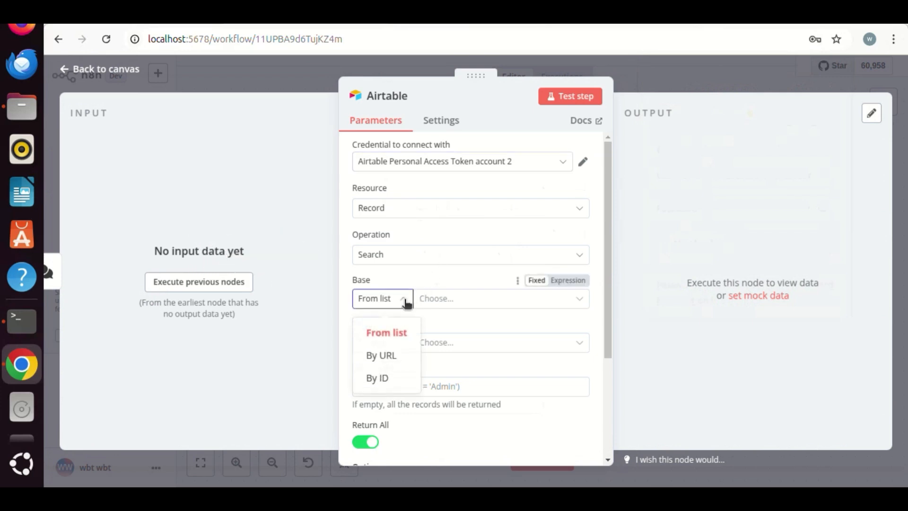
left_click(452, 303)
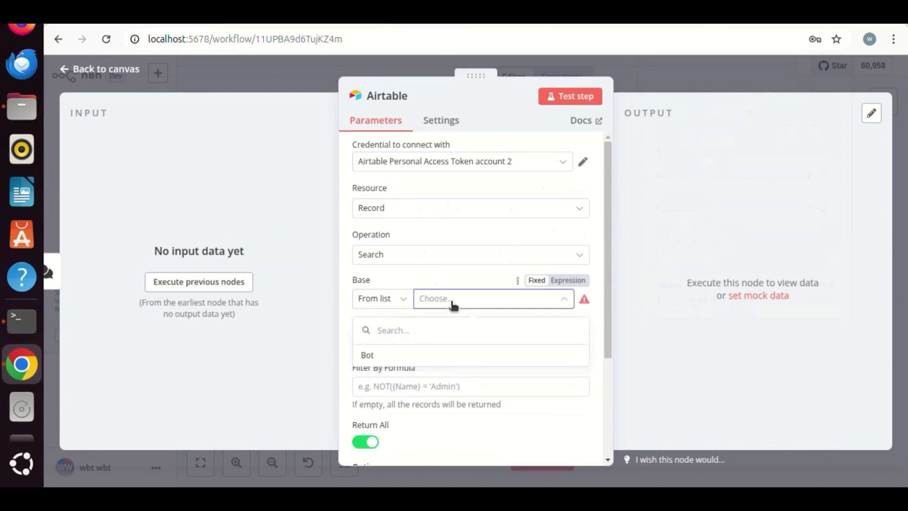
left_click(367, 355)
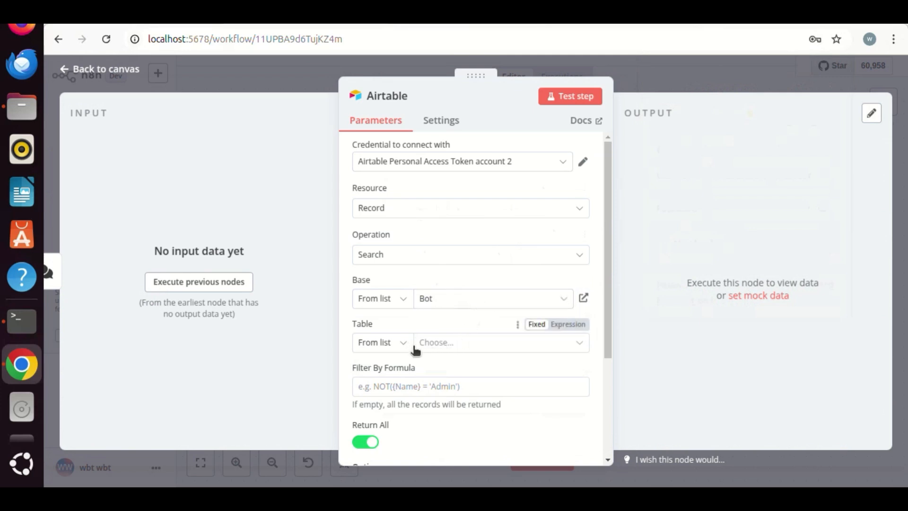
left_click(439, 343)
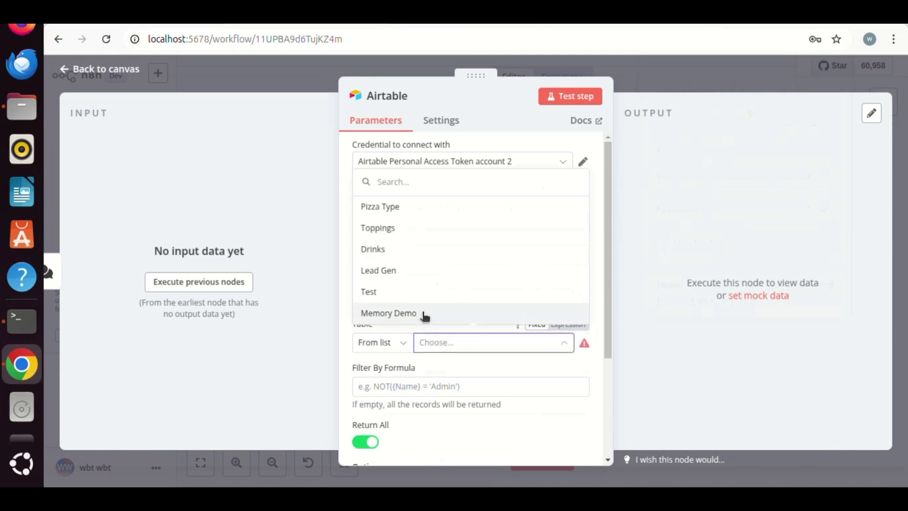
left_click(416, 313)
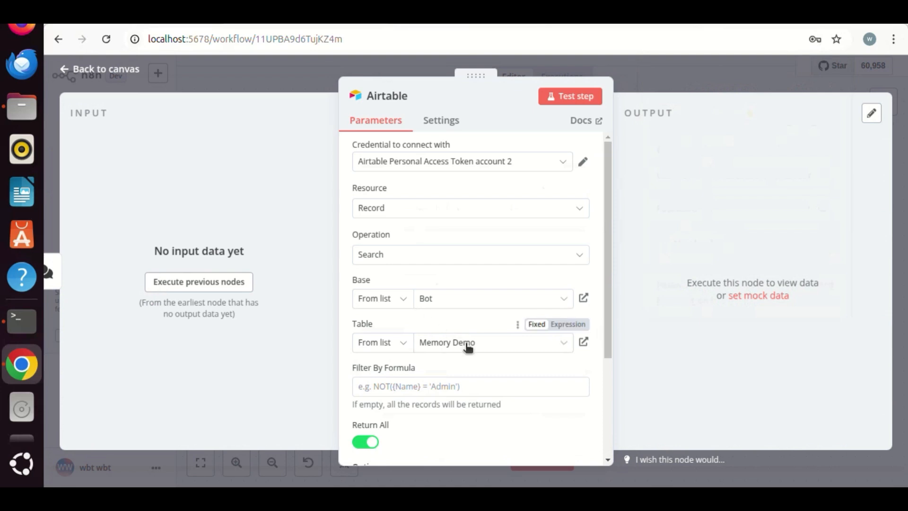
scroll(467, 371, "down", 3)
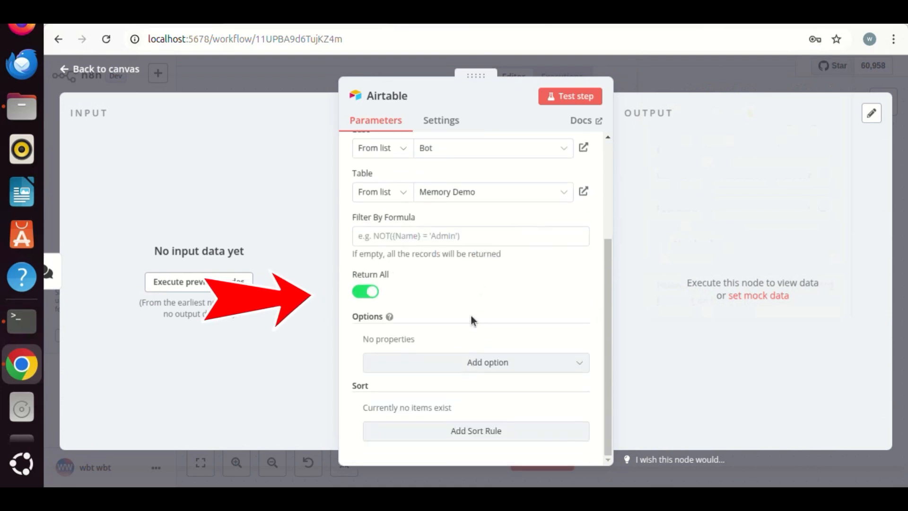
scroll(486, 294, "up", 2)
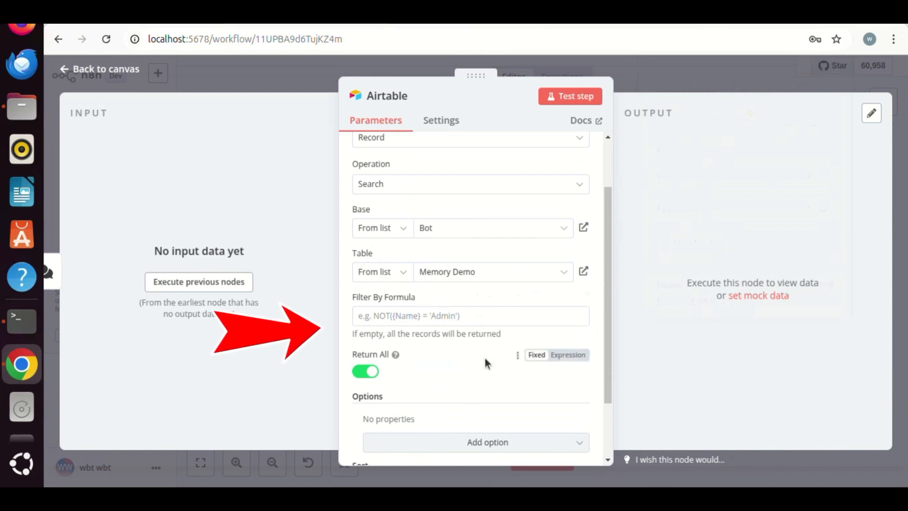
scroll(485, 359, "down", 2)
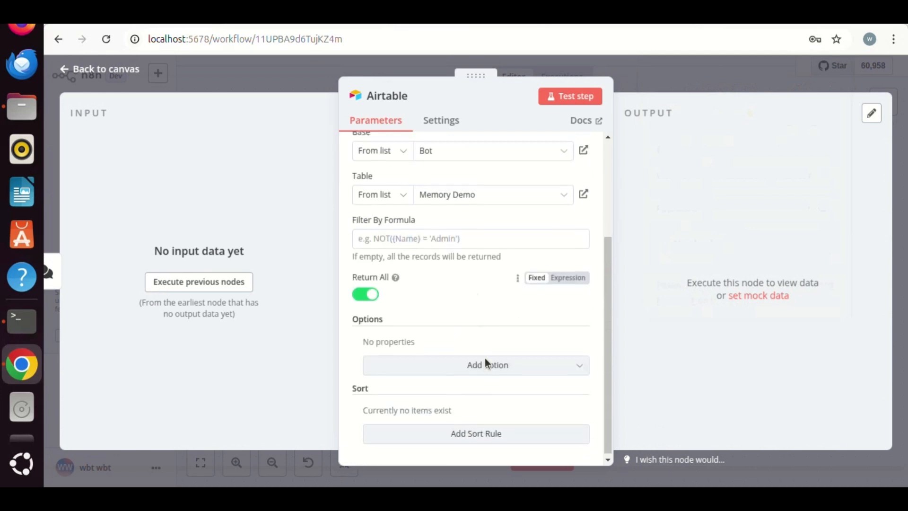
scroll(487, 361, "up", 2)
scroll(488, 362, "up", 2)
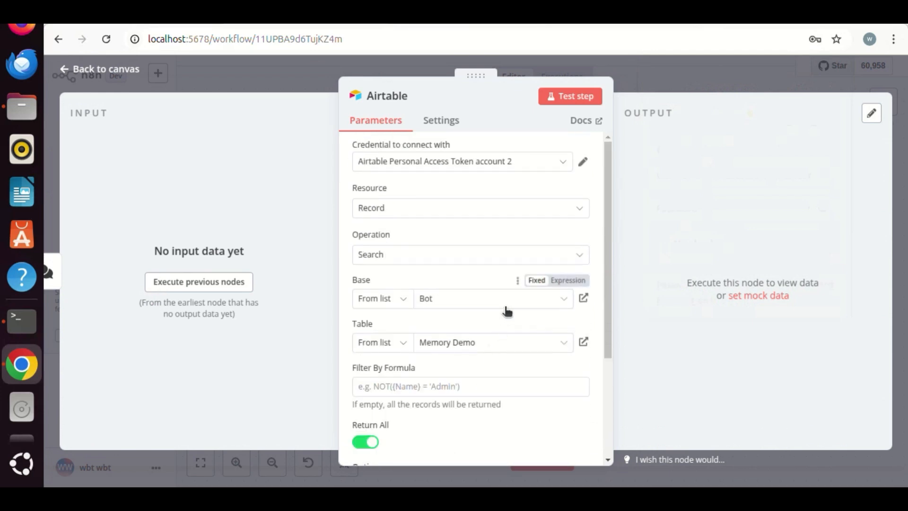
key("Escape")
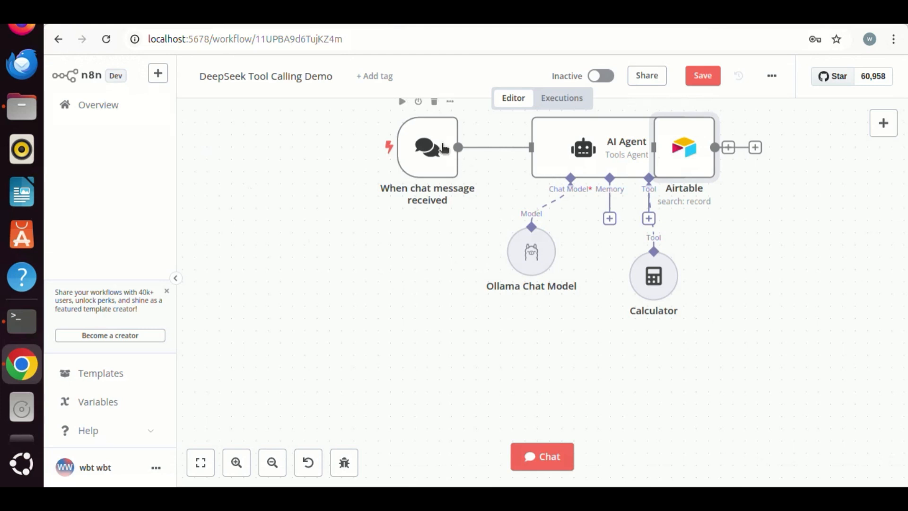
Place the Airtable node beside the chat trigger, clear of the AI Agent, and add an Aggregate node after it
left_click_drag(443, 148, 309, 172)
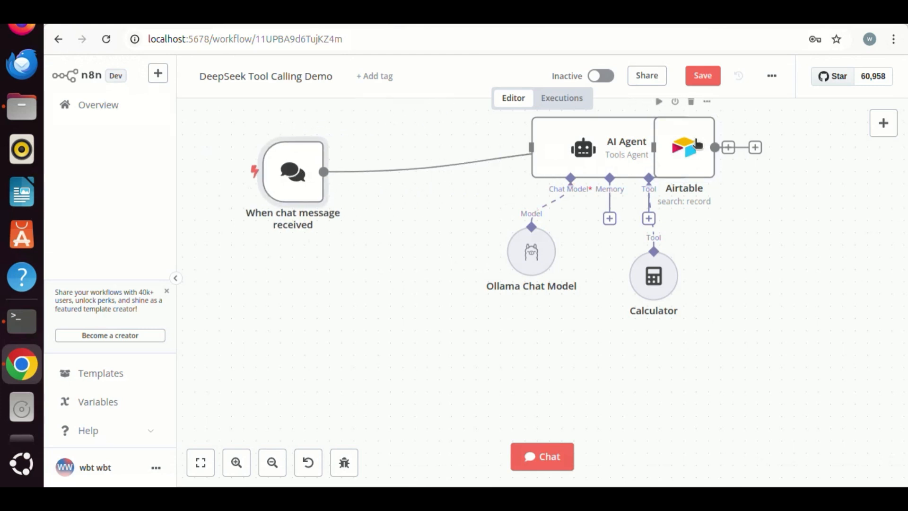
left_click_drag(698, 143, 407, 181)
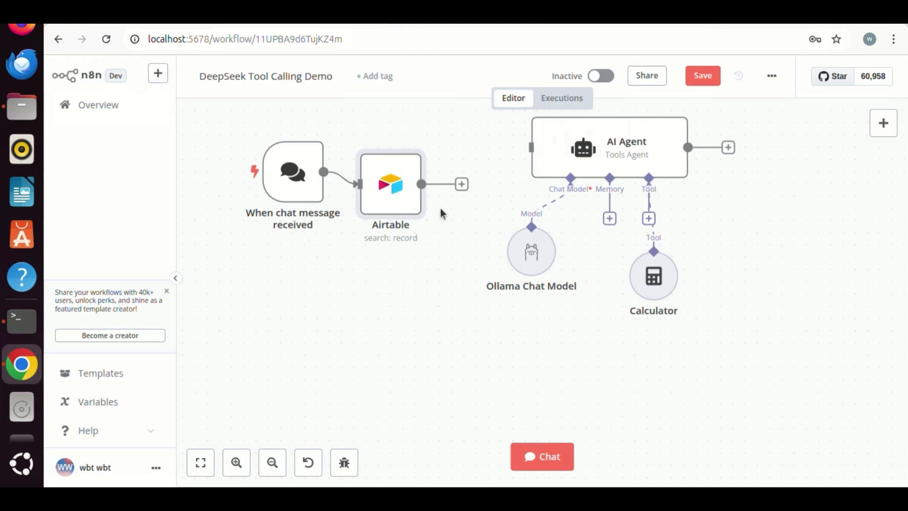
left_click(462, 185)
left_click(731, 259)
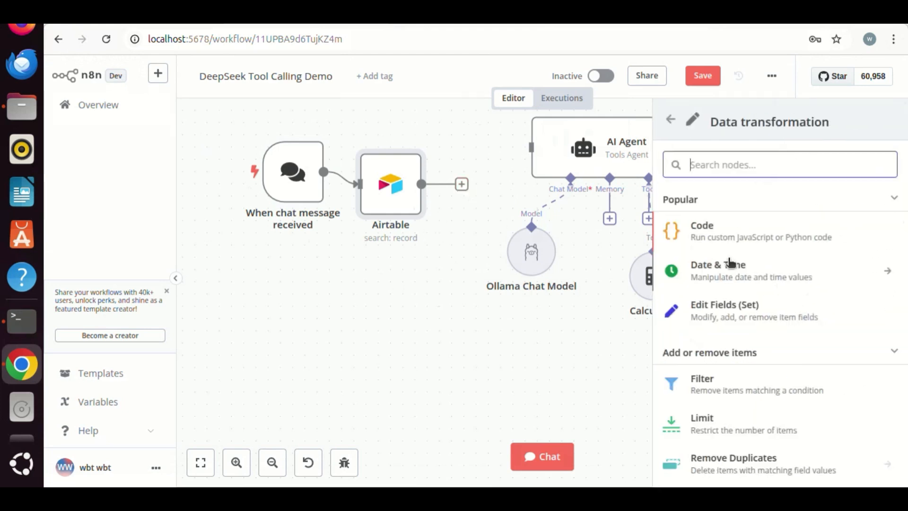
scroll(801, 305, "down", 3)
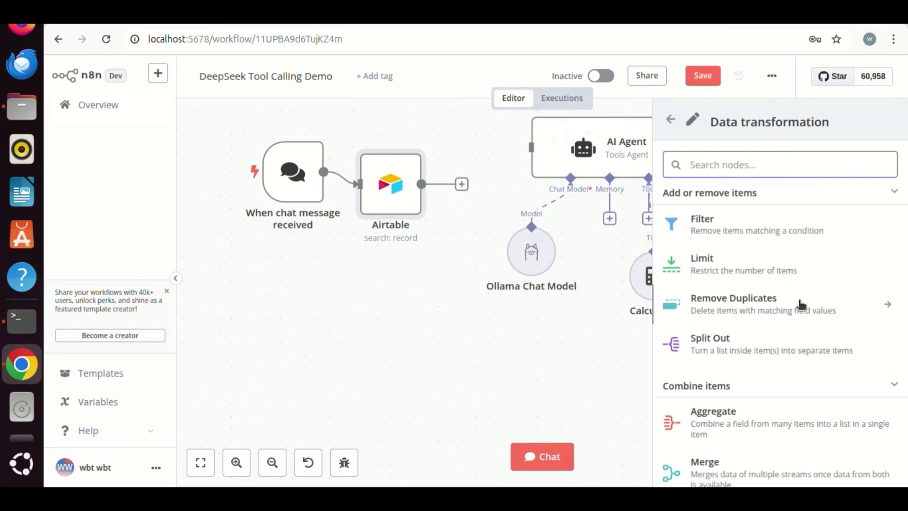
scroll(801, 304, "down", 2)
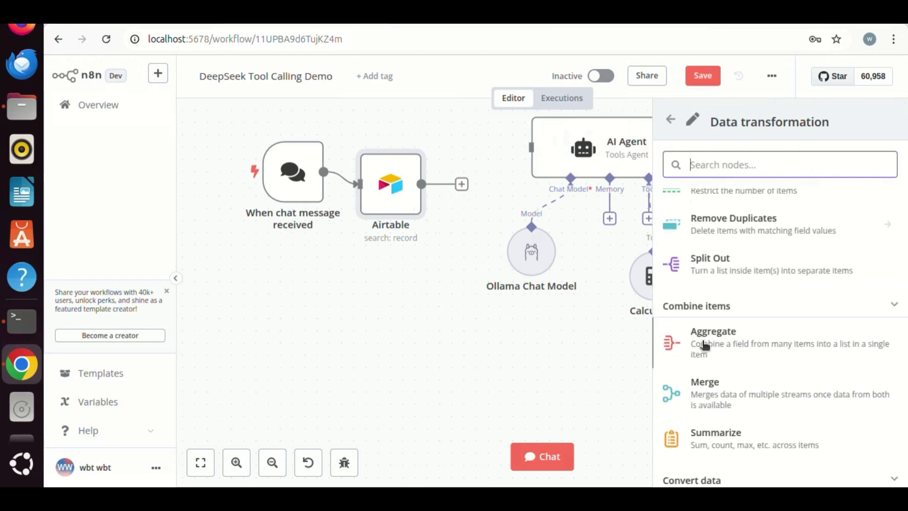
left_click(705, 344)
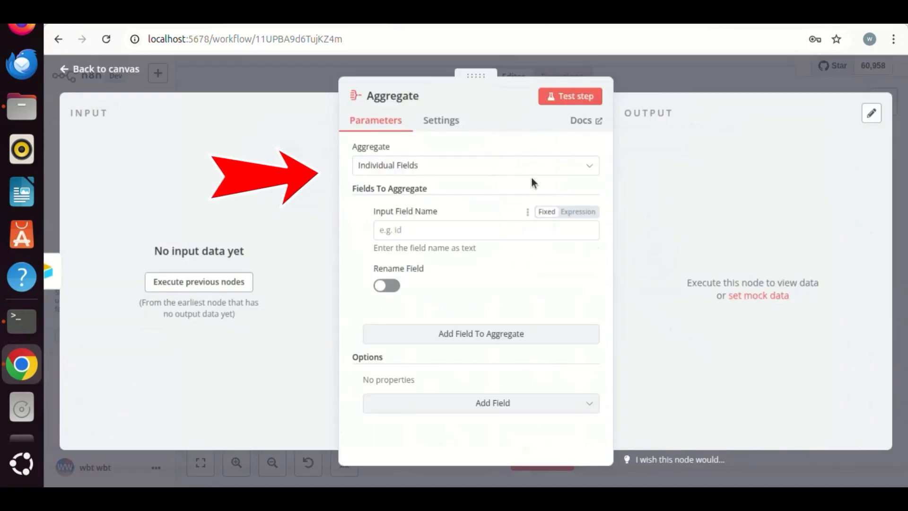
Set the Aggregate node's input field name to Memory and return to the canvas
left_click(482, 232)
type("Memory")
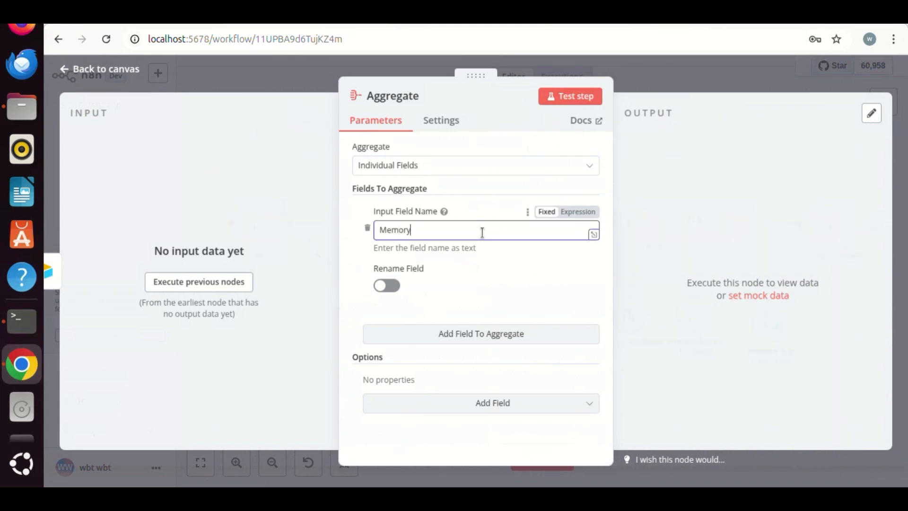
left_click(113, 79)
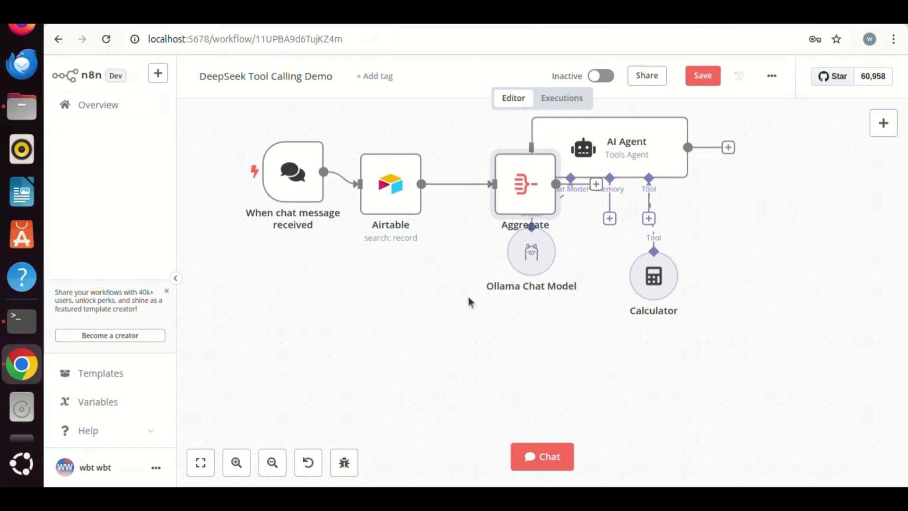
Fit the workflow in view and line up the chat trigger, Airtable and Aggregate nodes in a row before the AI Agent
left_click(196, 465)
left_click_drag(590, 241, 524, 241)
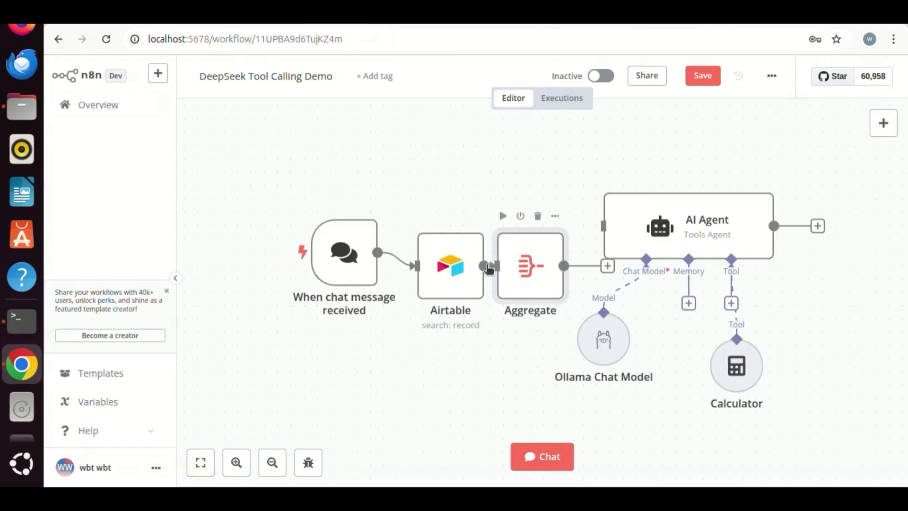
left_click_drag(358, 247, 265, 261)
left_click_drag(449, 265, 355, 264)
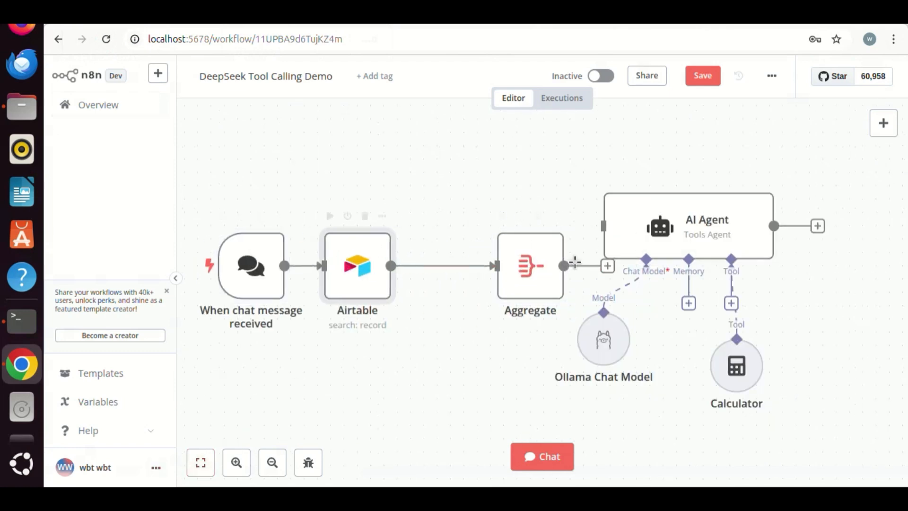
left_click_drag(528, 269, 448, 269)
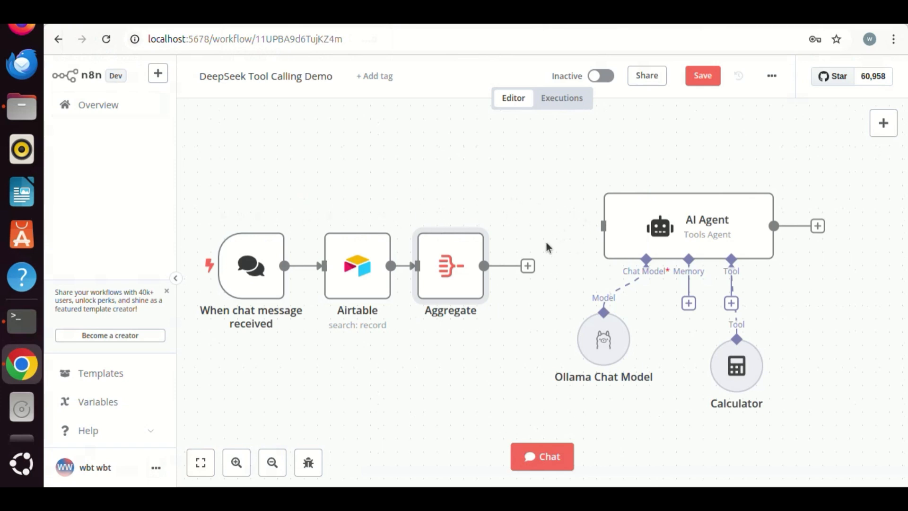
Add a Merge node after the Aggregate node
left_click(528, 267)
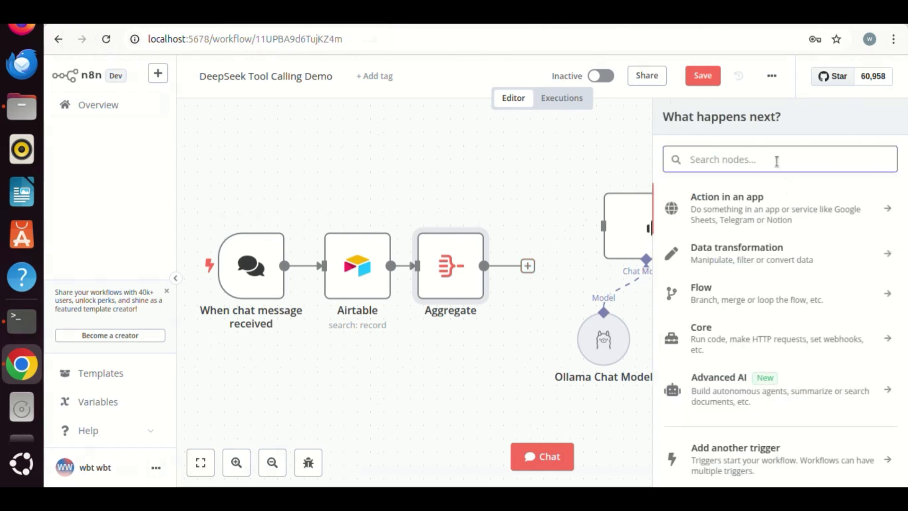
type("merg")
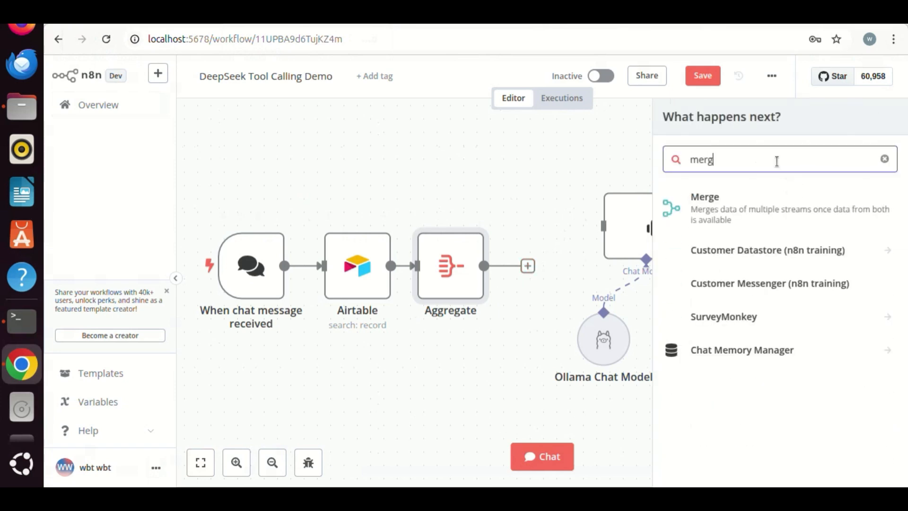
left_click(703, 210)
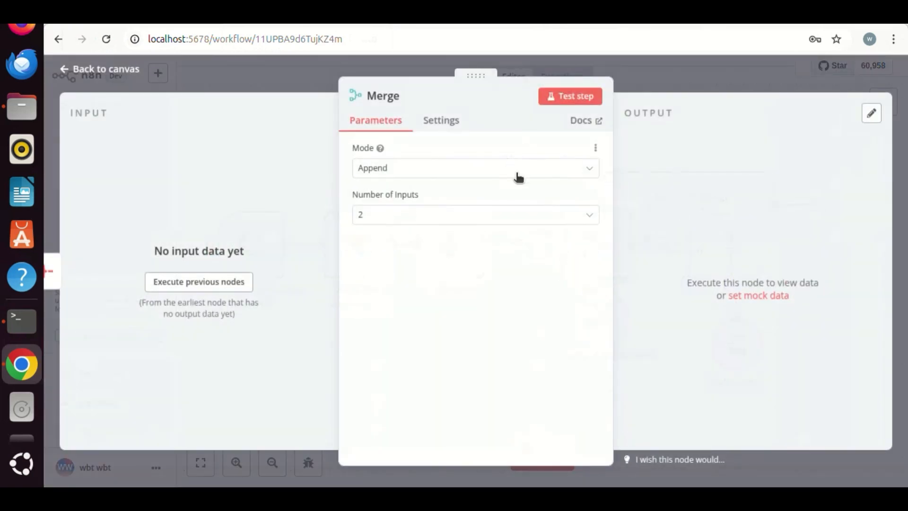
Set the Merge node's mode to Combine by All Possible Combinations and return to the canvas
left_click(507, 174)
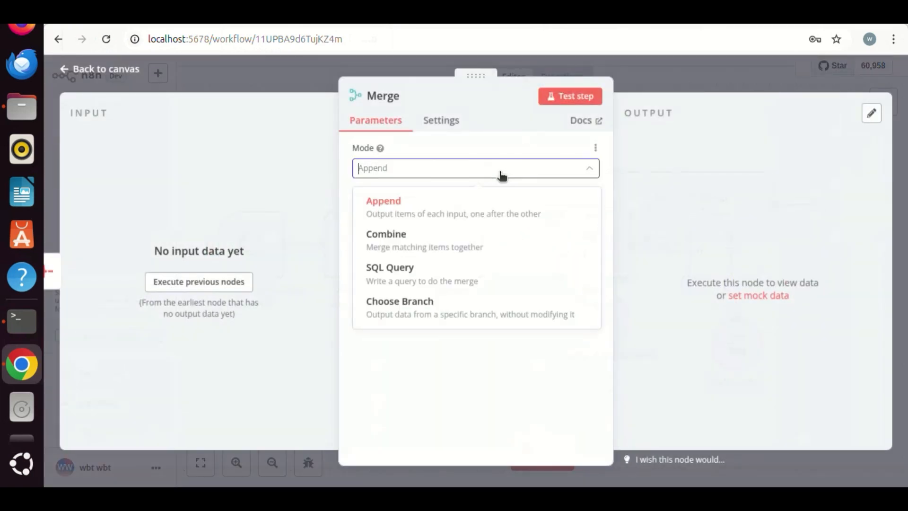
left_click(427, 243)
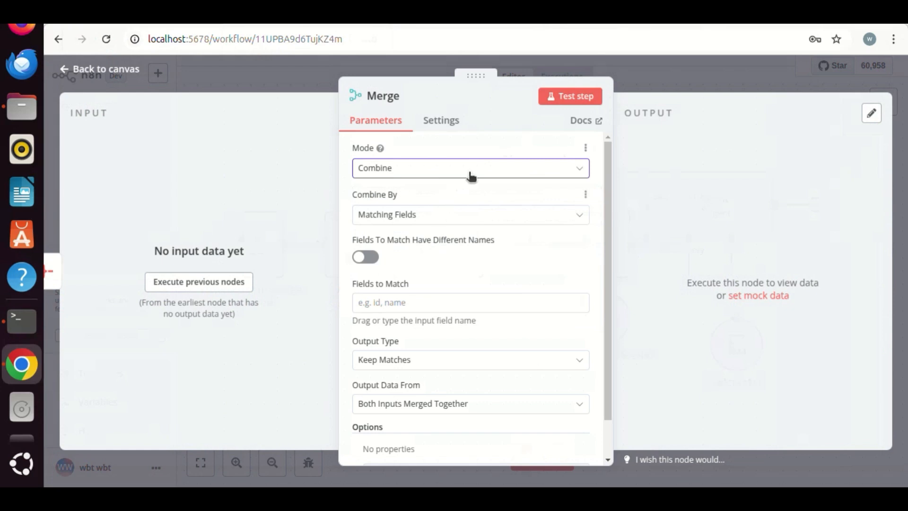
left_click(528, 222)
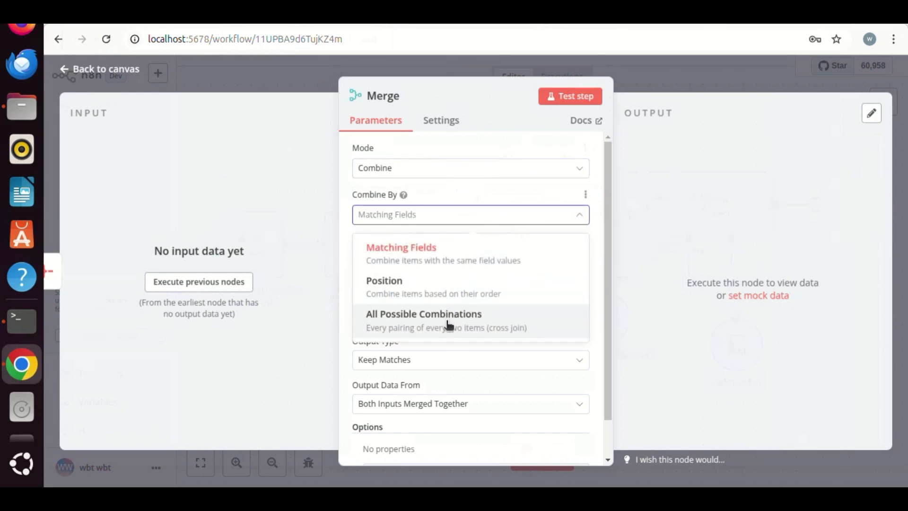
left_click(448, 324)
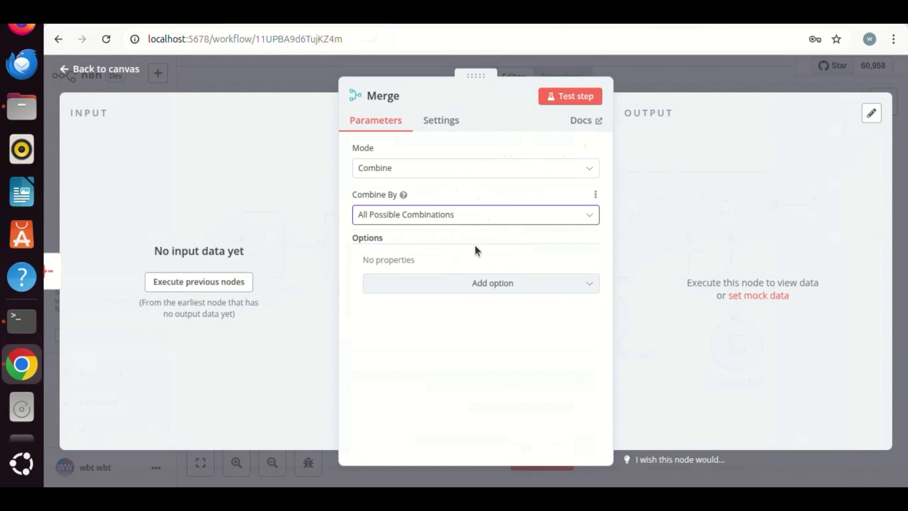
left_click(110, 77)
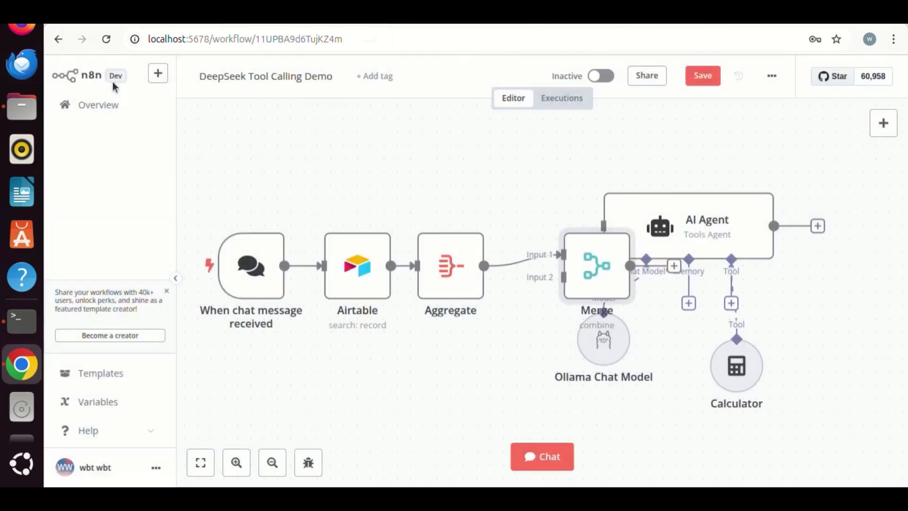
Raise the Merge and chat trigger nodes, connecting the chat trigger to Merge Input 1 and Aggregate to Input 2
left_click_drag(598, 265, 544, 199)
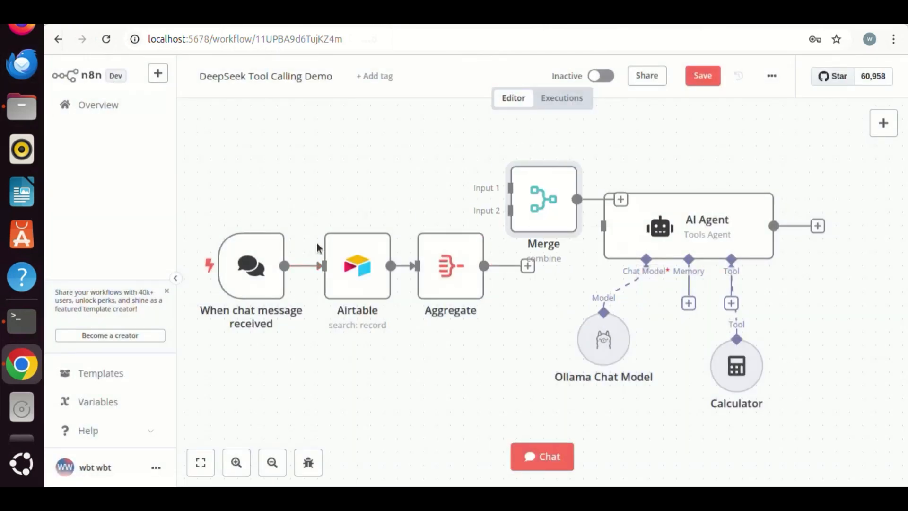
left_click_drag(284, 266, 500, 188)
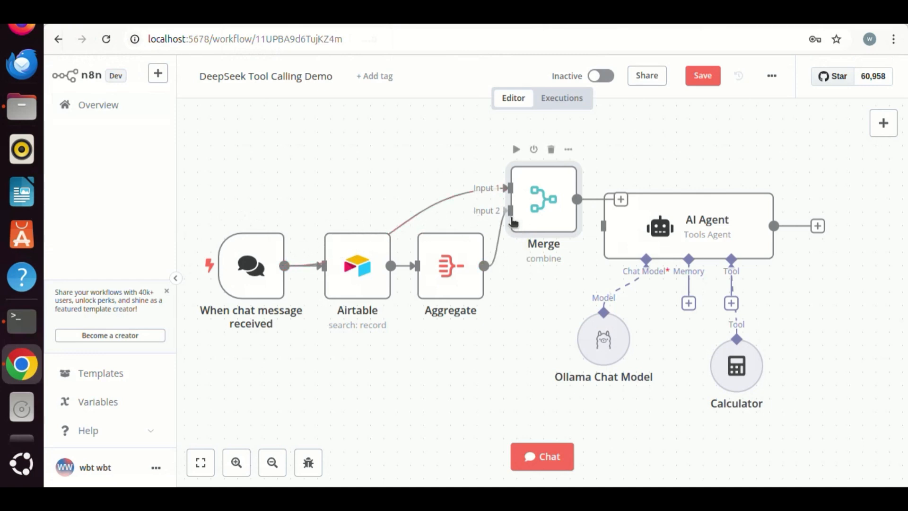
left_click_drag(265, 257, 278, 192)
Connect the Merge node's output to the AI Agent and align the AI Agent level with the Merge node
left_click(272, 465)
left_click(273, 465)
left_click_drag(548, 233, 586, 247)
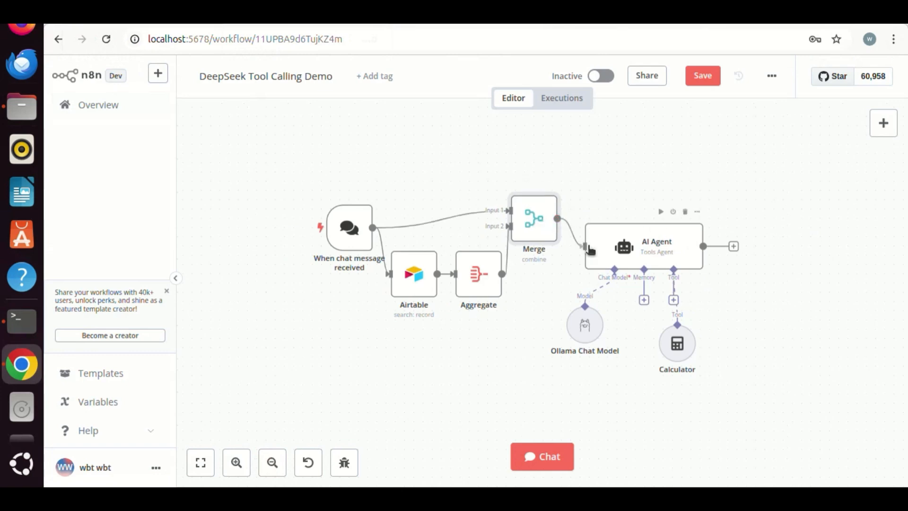
left_click_drag(680, 245, 690, 217)
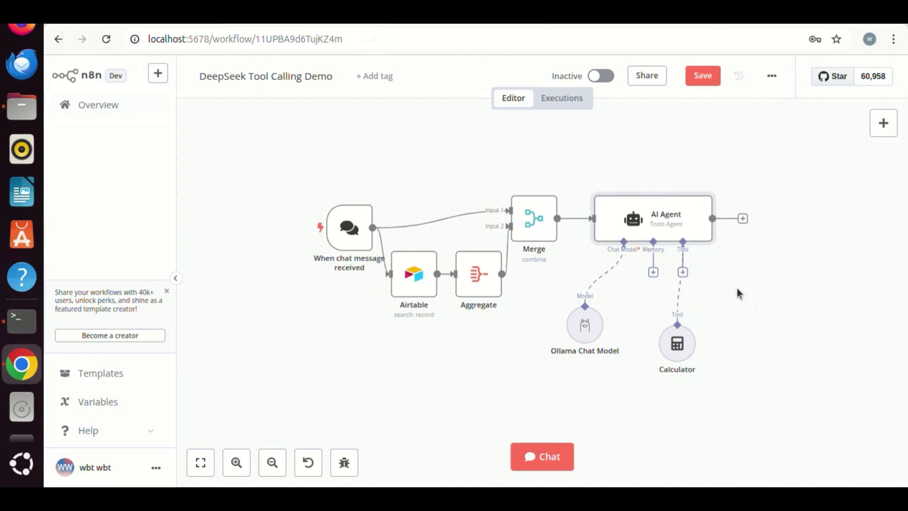
Attach a Window Buffer Memory to the AI Agent, keep its default settings and return to the canvas
left_click(655, 273)
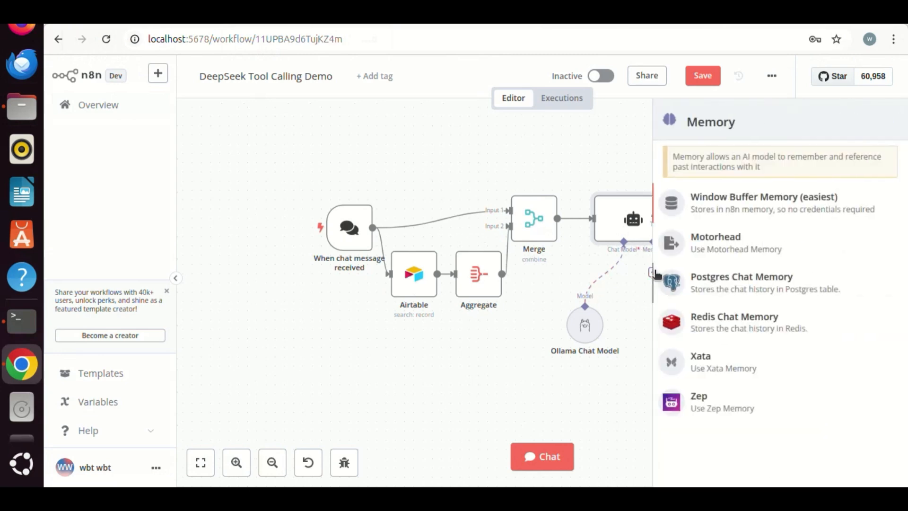
left_click(773, 207)
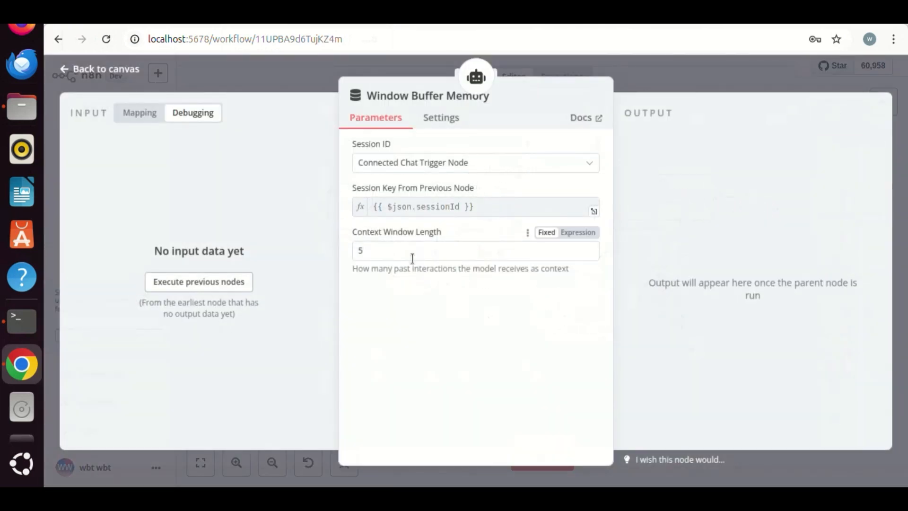
left_click(115, 71)
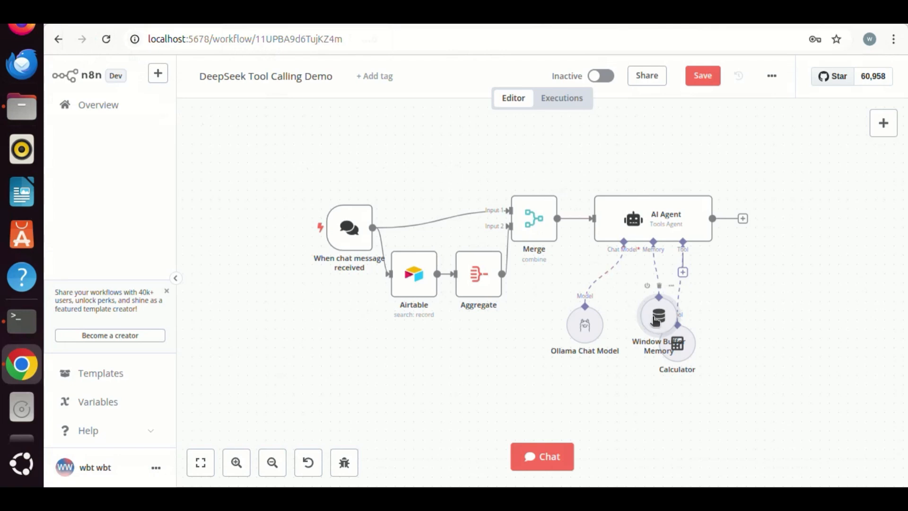
Reset the workflow's chat session and send the message "what is 2+2?"
left_click(548, 462)
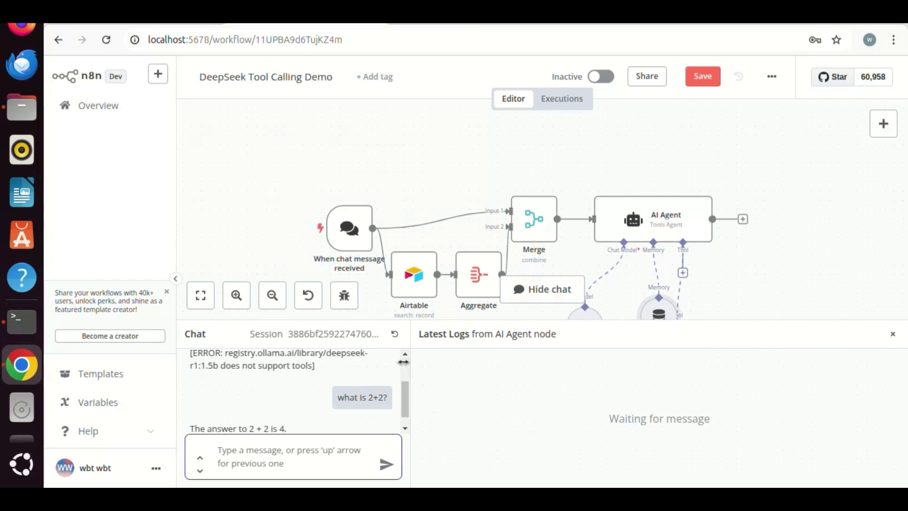
left_click(394, 334)
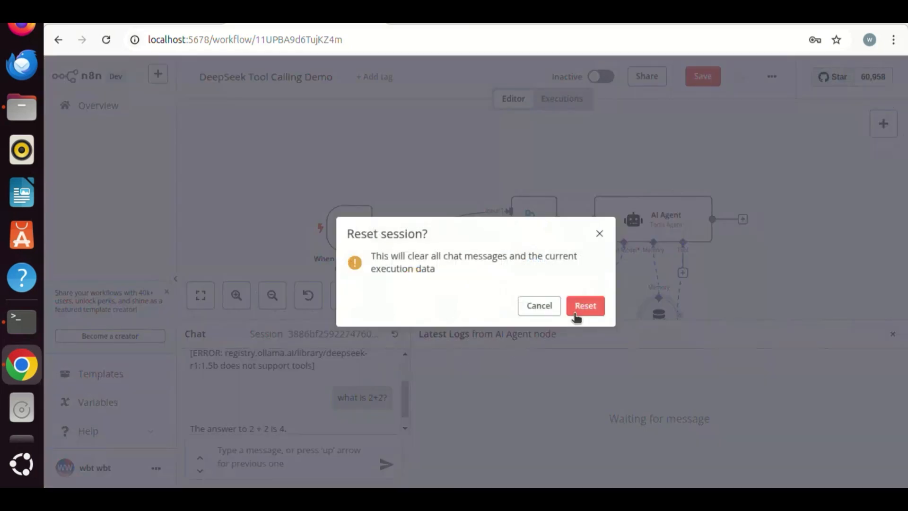
left_click(576, 318)
left_click(313, 450)
type("what is 2+2?")
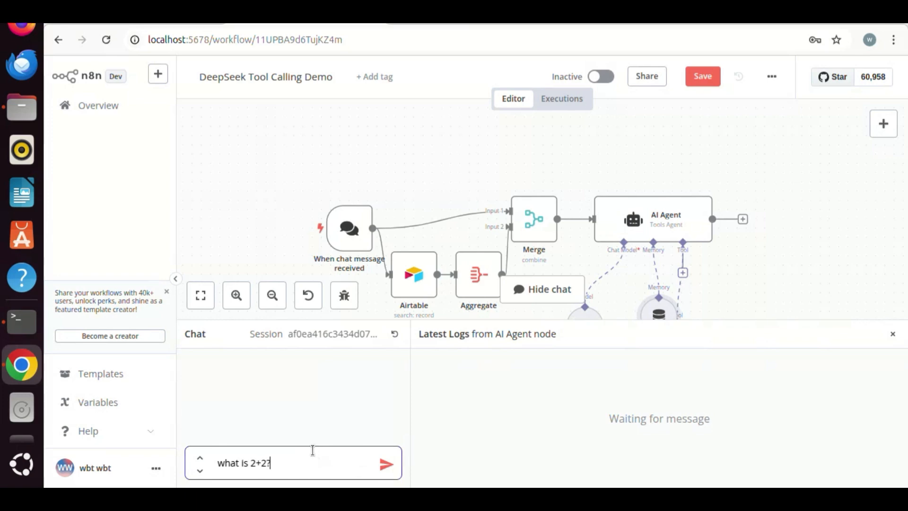
key("Return")
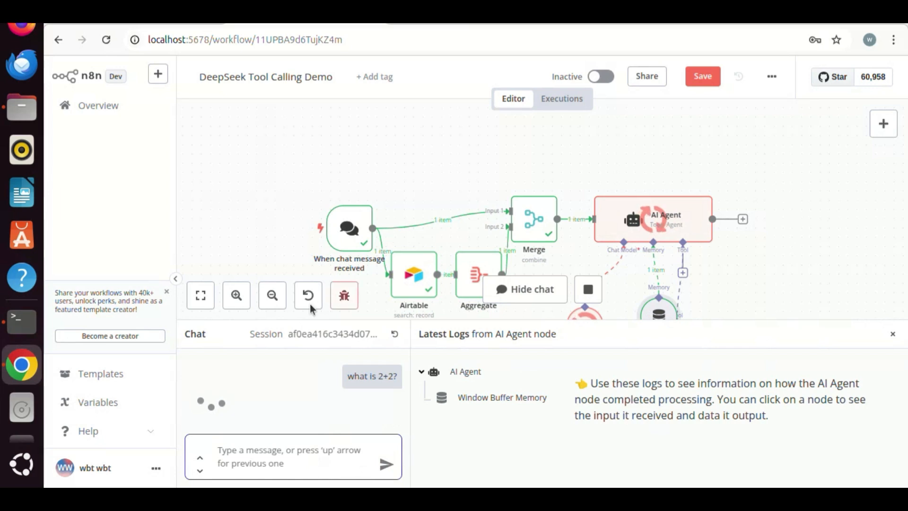
Fit the workflow in view and space the Window Buffer Memory and Calculator nodes apart below the AI Agent
left_click(202, 297)
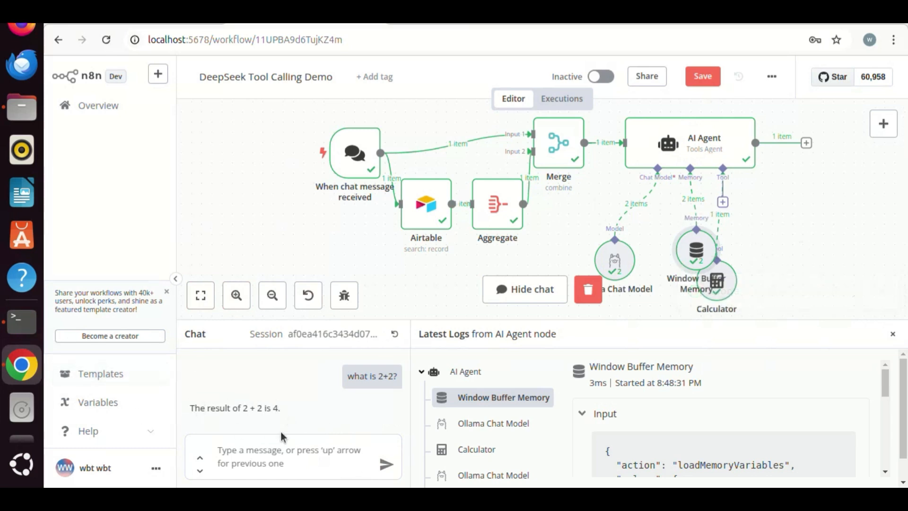
left_click_drag(697, 249, 687, 230)
left_click_drag(716, 281, 757, 249)
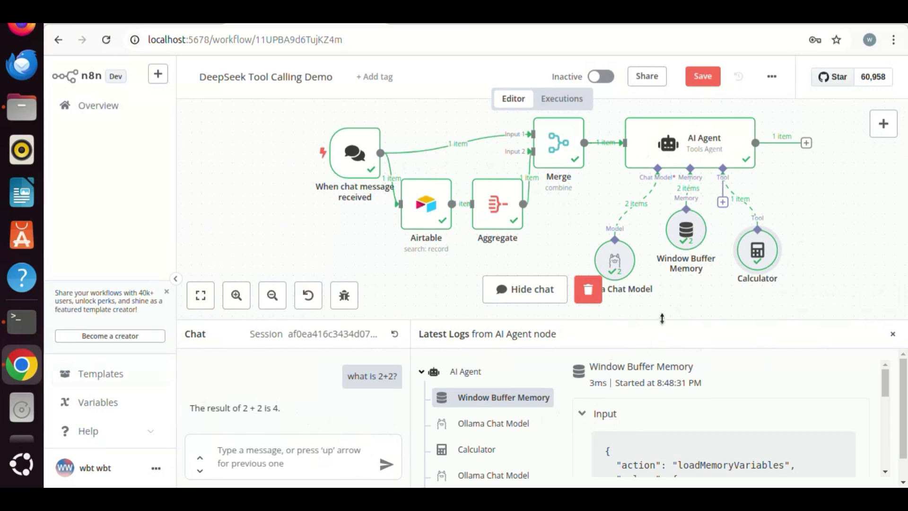
Examine the AI Agent run logs for each memory, chat model and calculator call, checking their inputs and outputs
left_click_drag(665, 320, 669, 273)
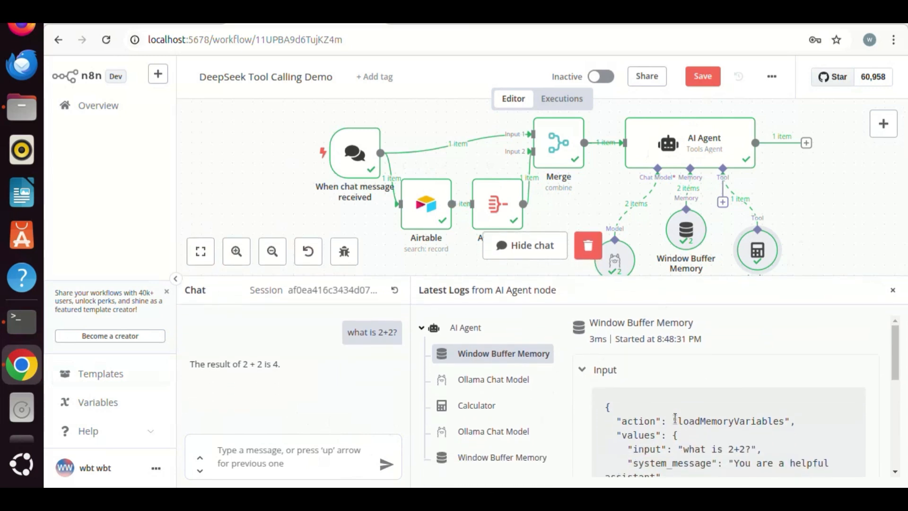
scroll(672, 416, "down", 2)
scroll(693, 411, "down", 3)
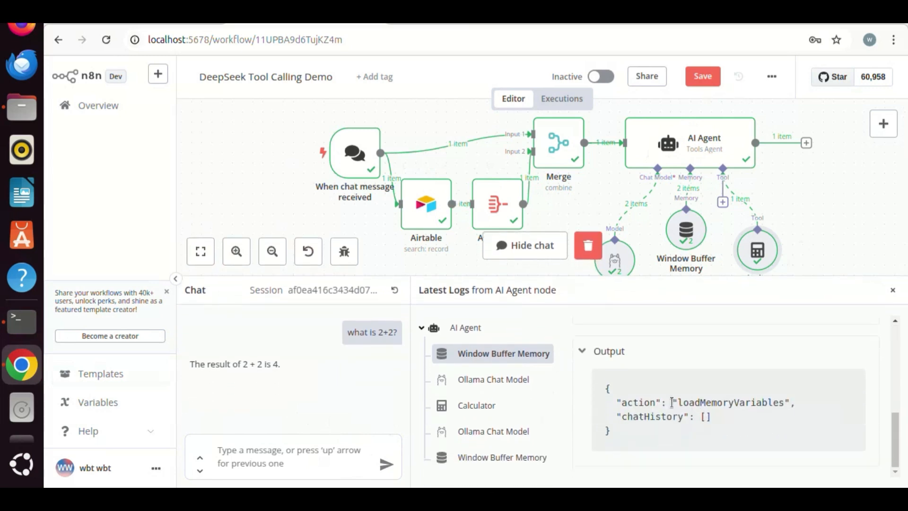
left_click(520, 381)
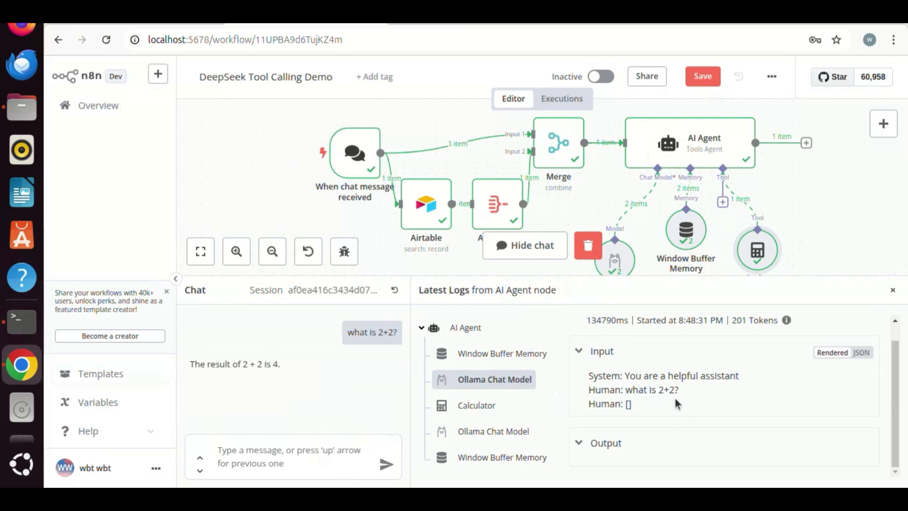
left_click(464, 403)
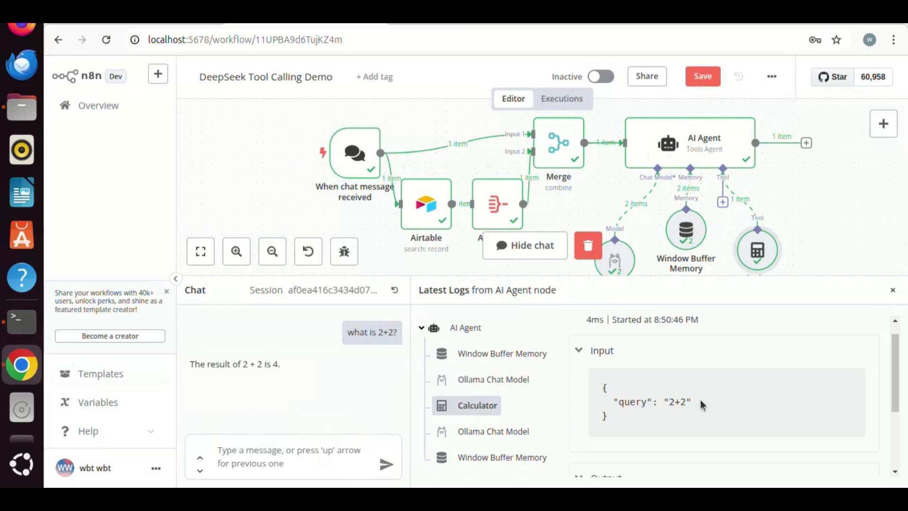
scroll(700, 403, "down", 2)
left_click(520, 431)
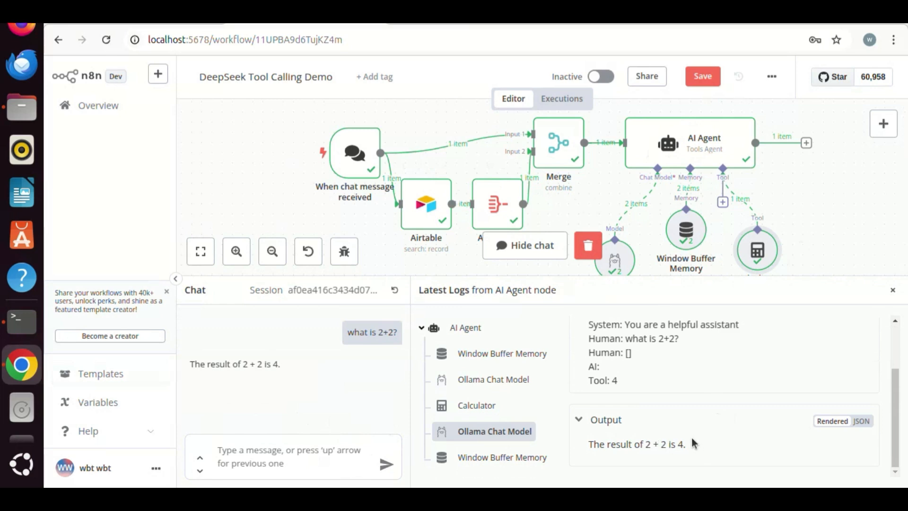
left_click(516, 457)
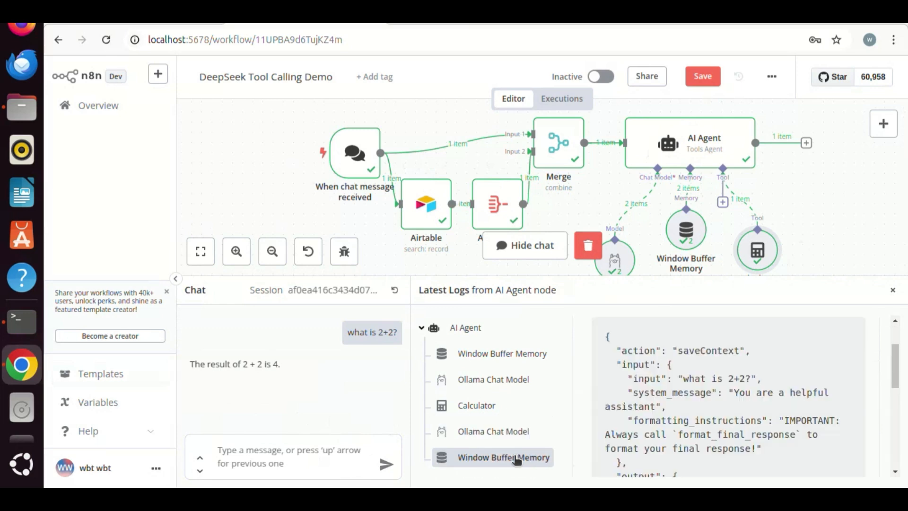
scroll(736, 399, "down", 3)
scroll(740, 397, "up", 2)
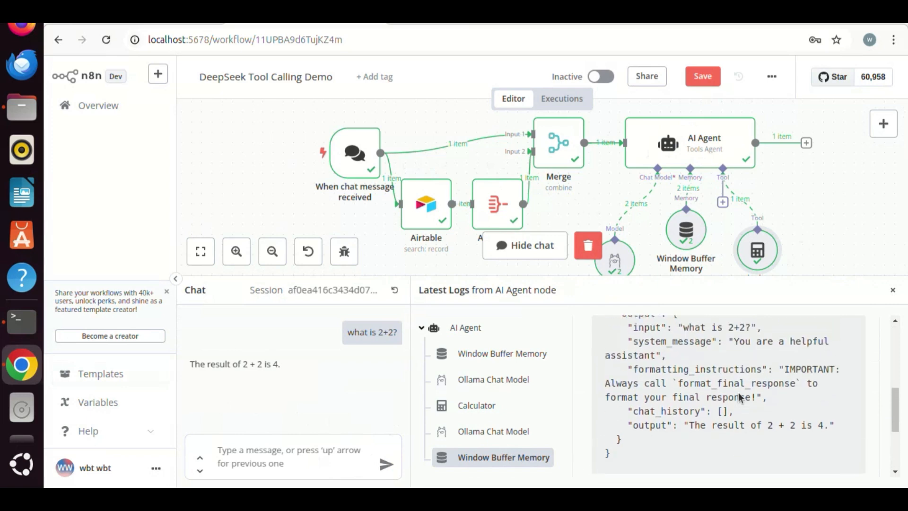
scroll(741, 397, "up", 2)
scroll(693, 408, "down", 5)
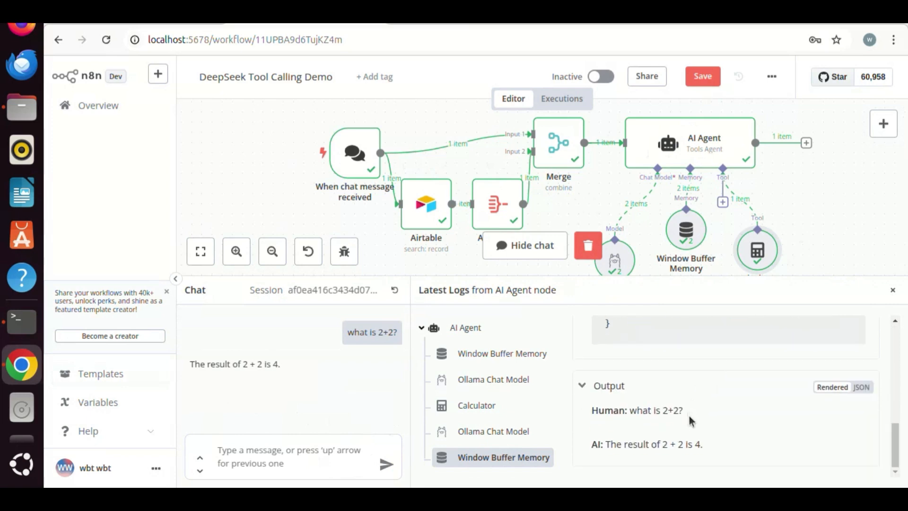
scroll(705, 415, "up", 5)
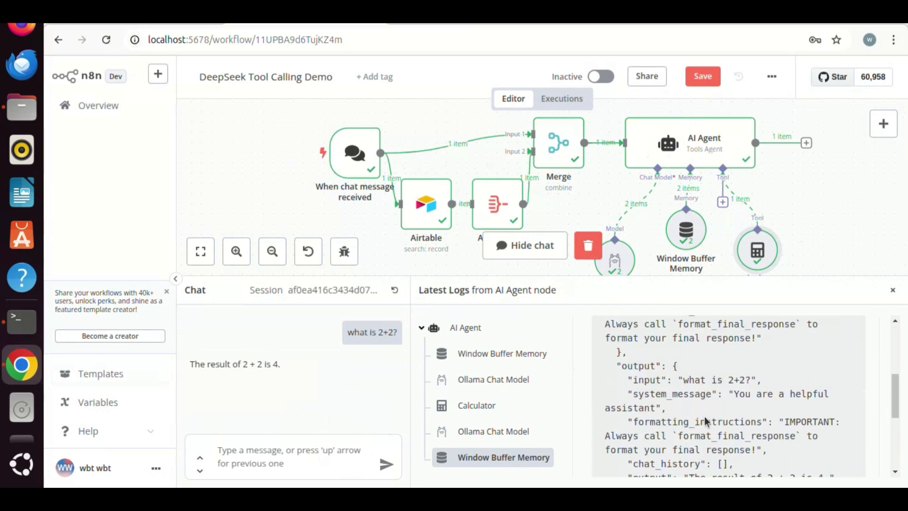
scroll(704, 420, "up", 1)
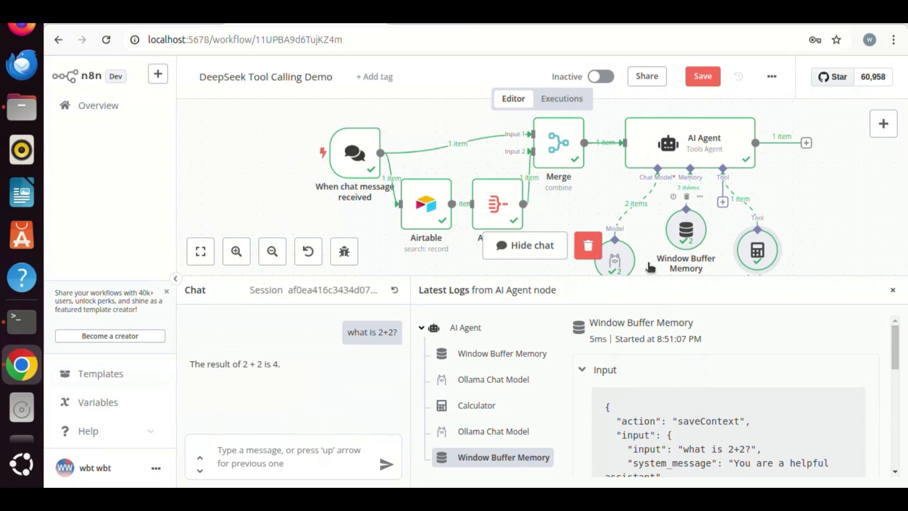
left_click_drag(657, 276, 677, 356)
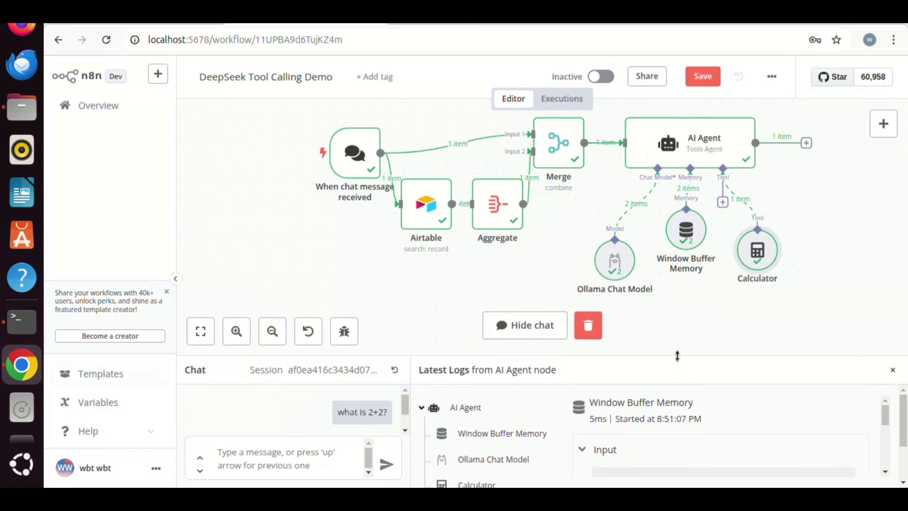
Add the System Message option to the AI Agent, switch it to an expression and open it in the expanded editor
double_click(694, 151)
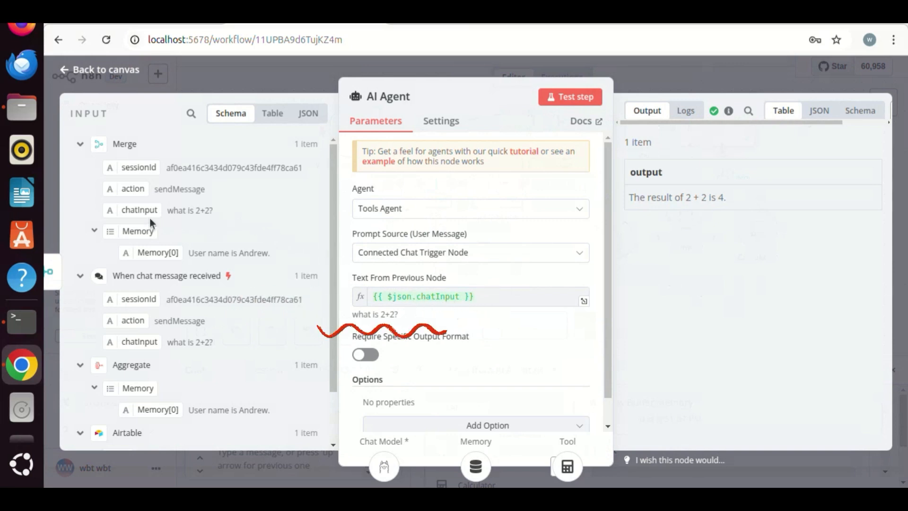
scroll(423, 328, "down", 1)
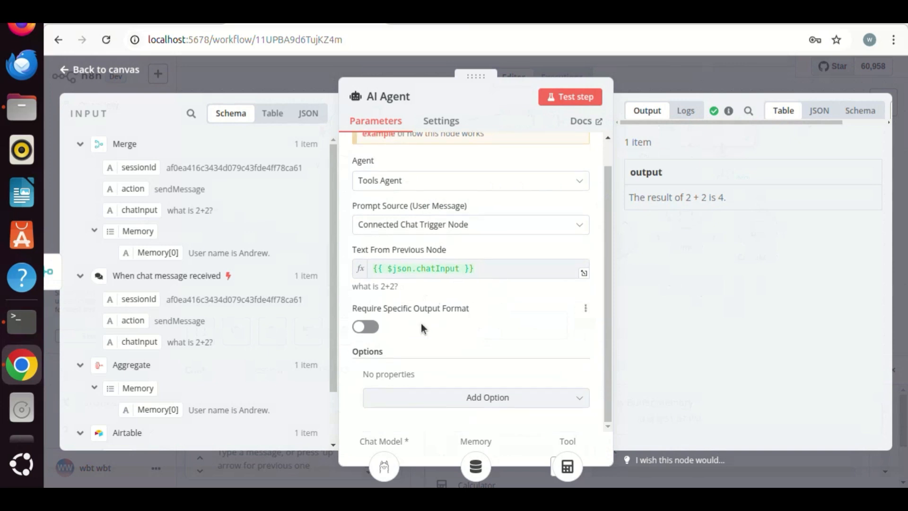
left_click(497, 400)
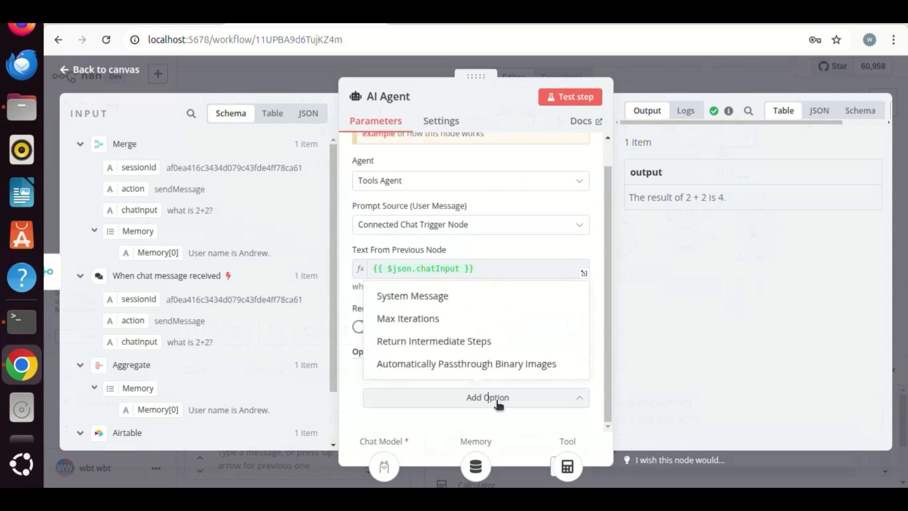
left_click(418, 297)
scroll(485, 355, "down", 2)
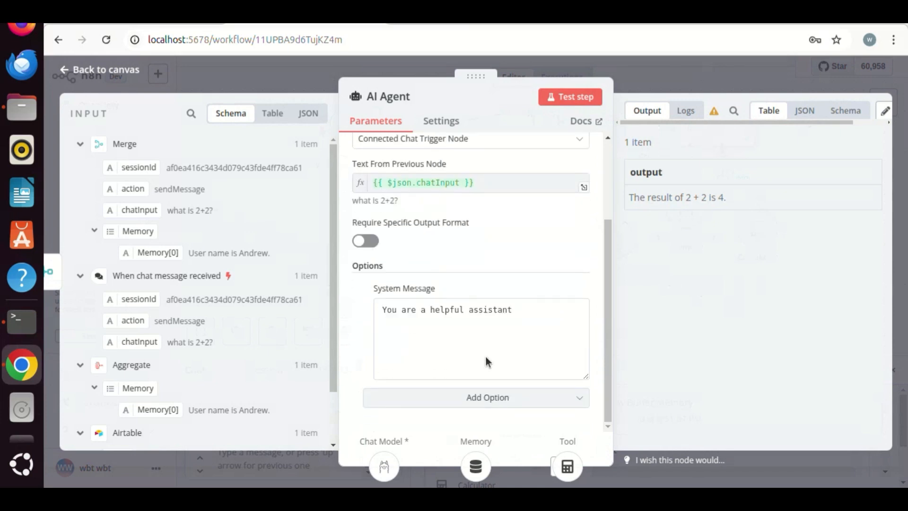
left_click(565, 293)
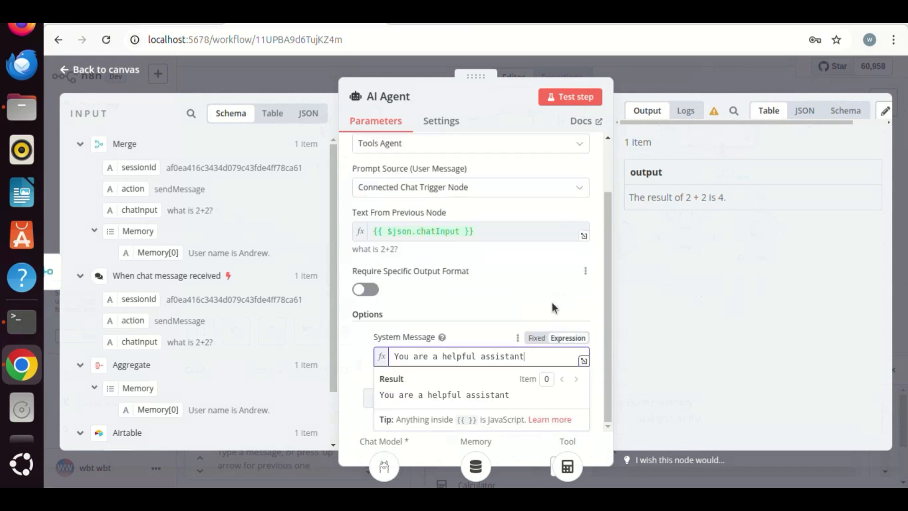
left_click(584, 360)
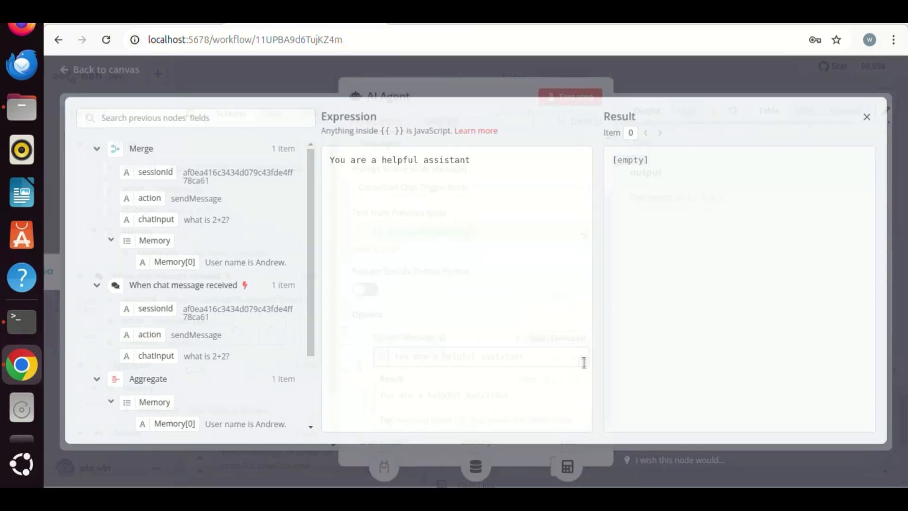
Replace the system message with memory_tool instructions that include {{ $now }} and {{ $('Merge').item.json.Memory }} and forbid repeated memories, and return to the canvas
left_click_drag(487, 173, 354, 149)
type("Current time/day {{ $now }}  You will add and read memory of the user. You can use the memory_tool to add memory. Add the memory when applicable. Do not add repeated memory. If the information is already inluded in the memory: {{ $('Merge').item.json.Memory }}, do not add memory.  Use the current memory to help you answer the user question: {{ $('Merge').item.json.Memory }} If you do not need to use the tool, directly output your answer.")
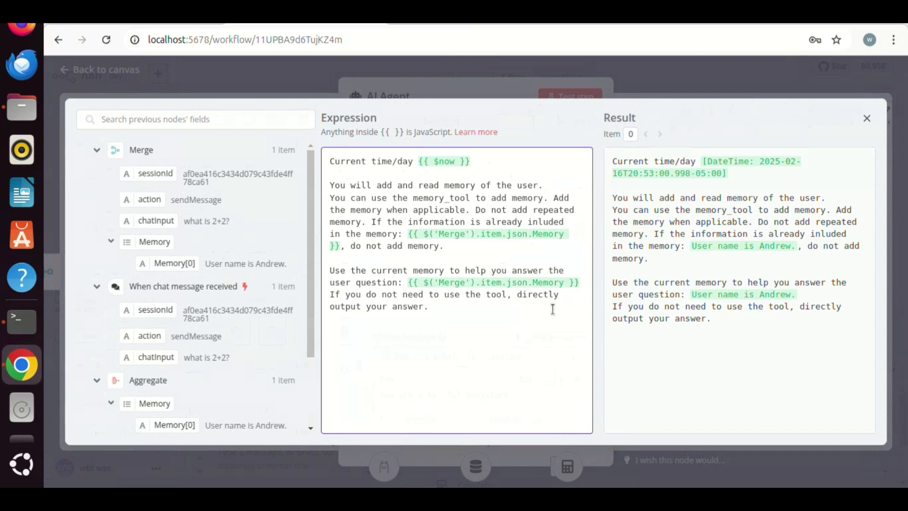
key("Escape")
scroll(592, 365, "up", 5)
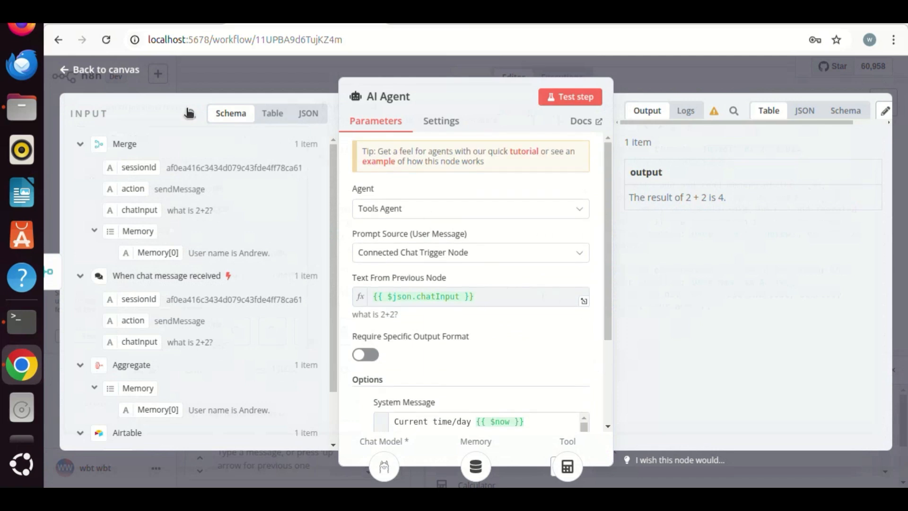
key("Escape")
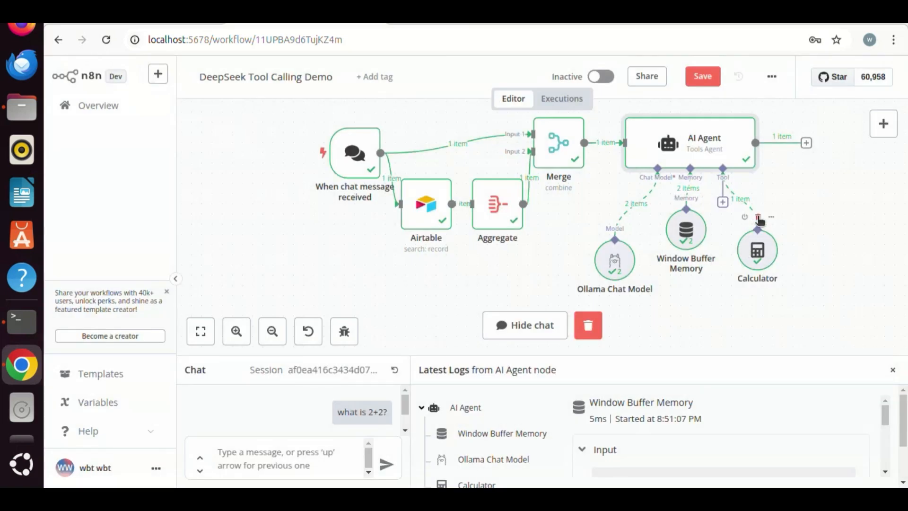
Replace the AI Agent's Calculator with an Airtable Tool that uses the credential "Airtable Personal Access Token account 2"
left_click(758, 218)
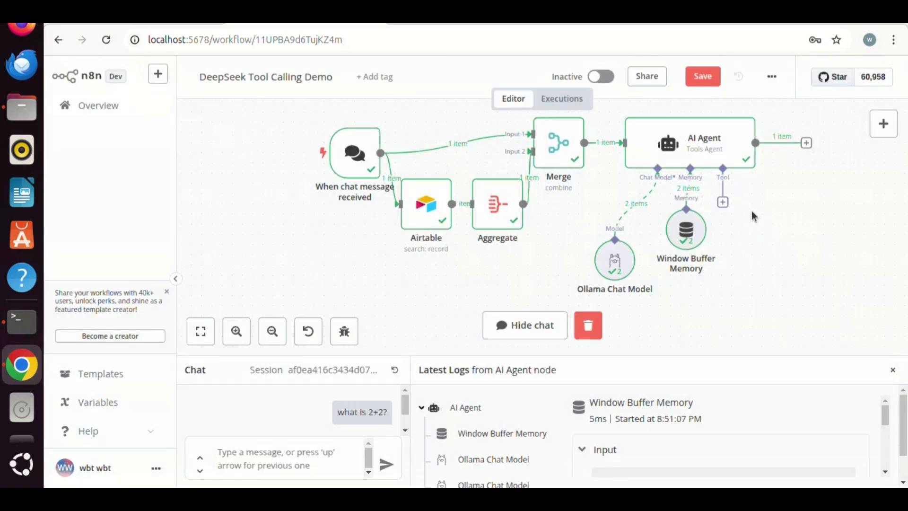
left_click(723, 202)
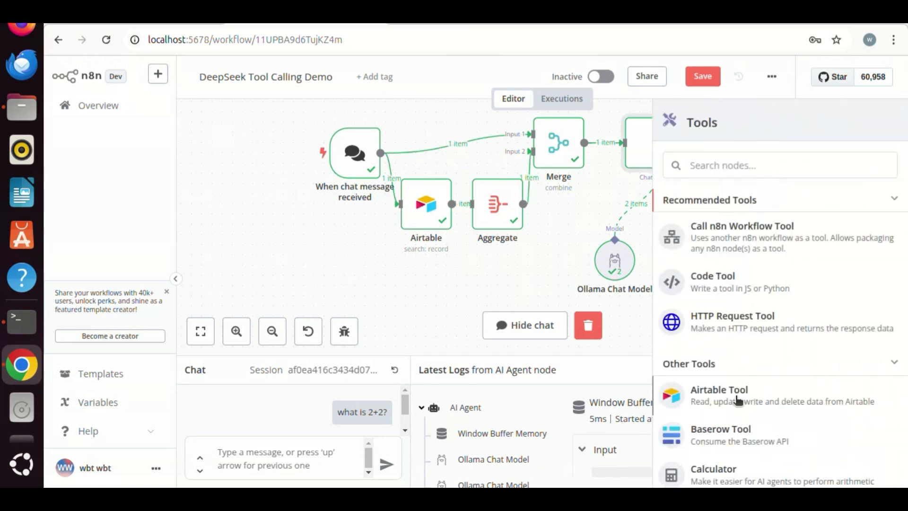
left_click(738, 399)
left_click(552, 164)
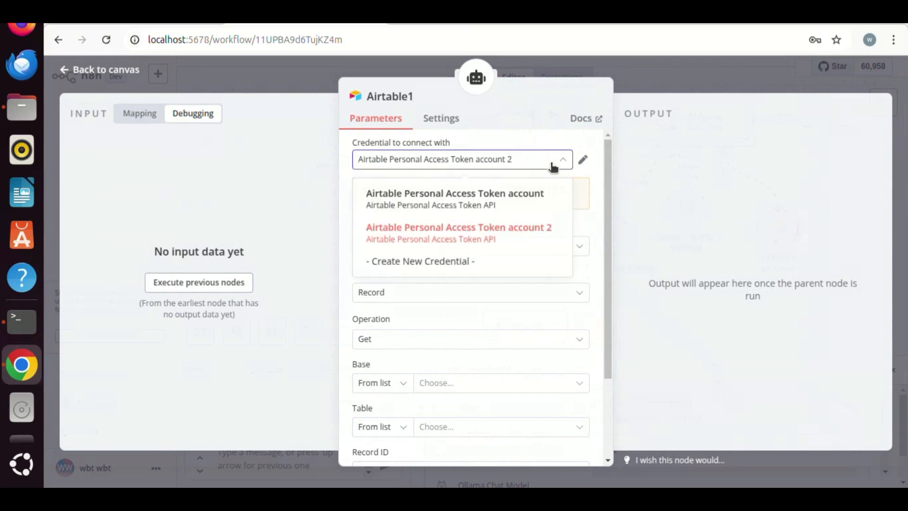
left_click(532, 236)
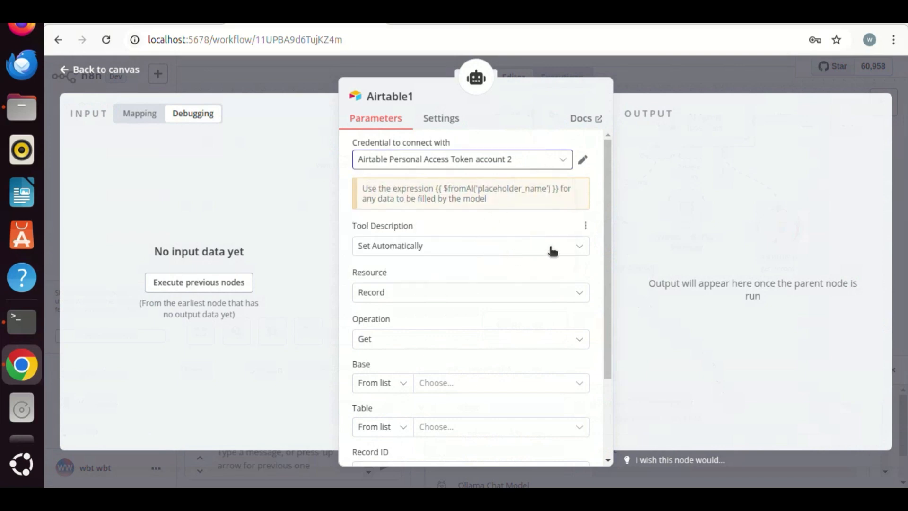
Keep the Airtable tool's description set automatically and set its record operation to Create
scroll(535, 264, "down", 2)
scroll(538, 263, "up", 2)
left_click(540, 250)
left_click(541, 254)
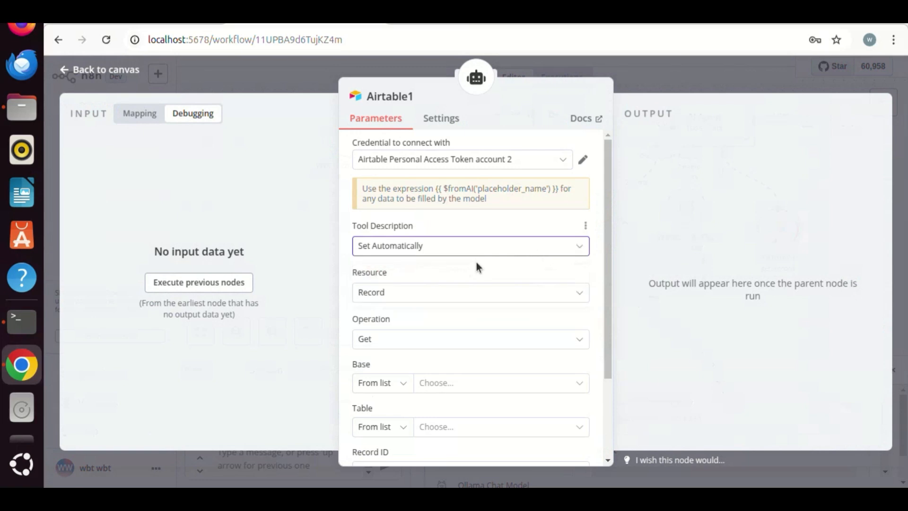
scroll(490, 282, "down", 1)
scroll(492, 287, "down", 1)
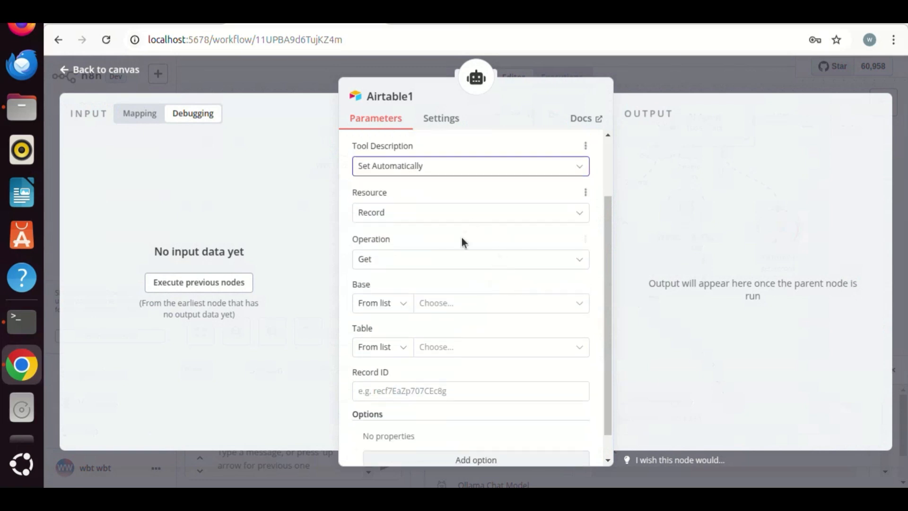
left_click(513, 264)
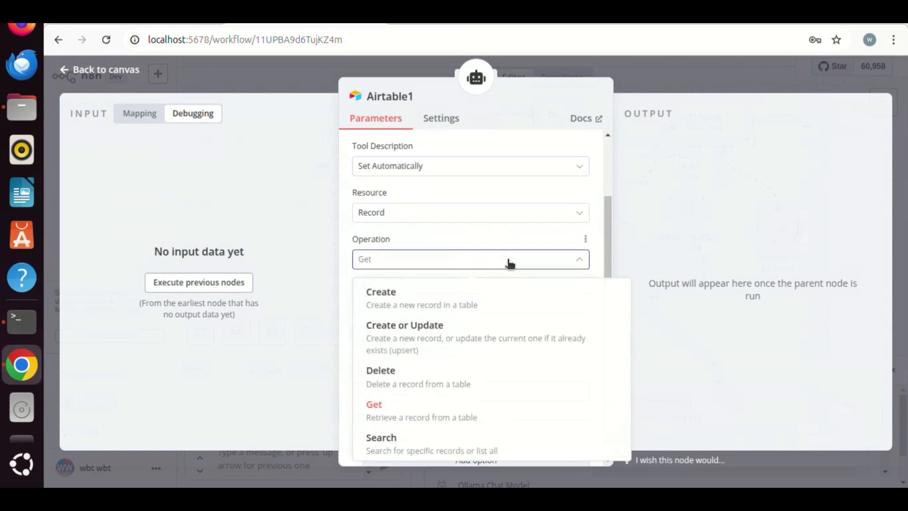
left_click(462, 301)
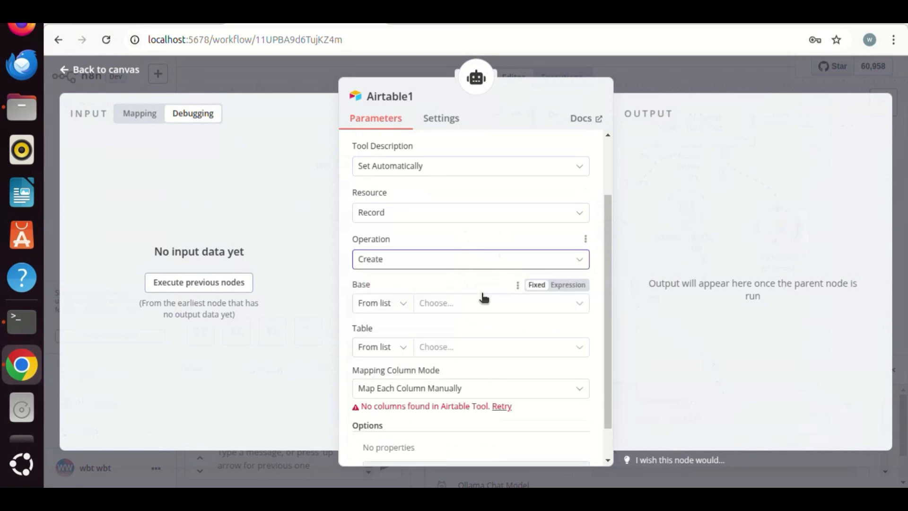
Choose the Bot base and its Memory Demo table as the destination for the Airtable tool's records
scroll(482, 297, "down", 1)
left_click(456, 264)
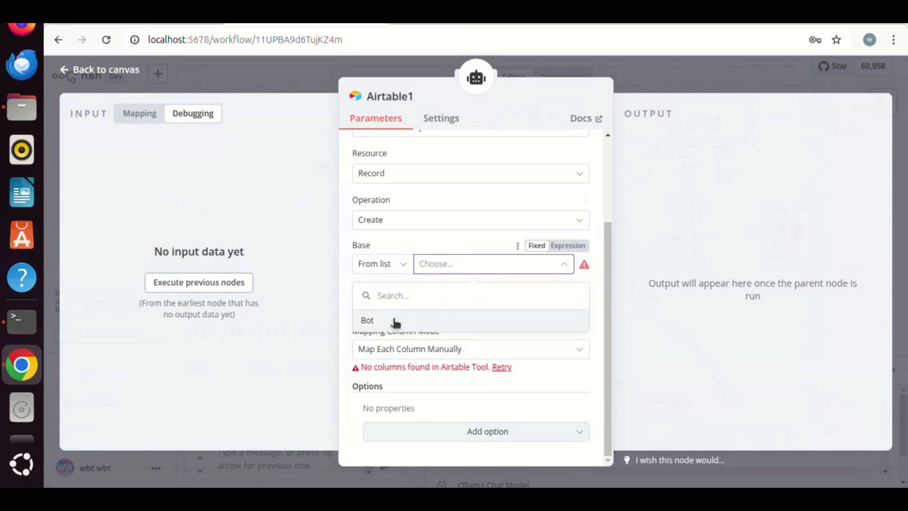
left_click(368, 321)
left_click(442, 313)
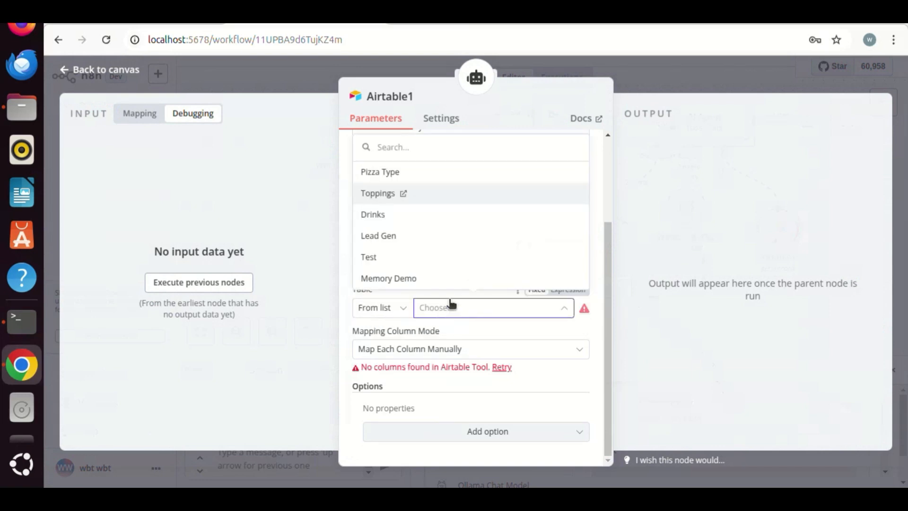
left_click(449, 278)
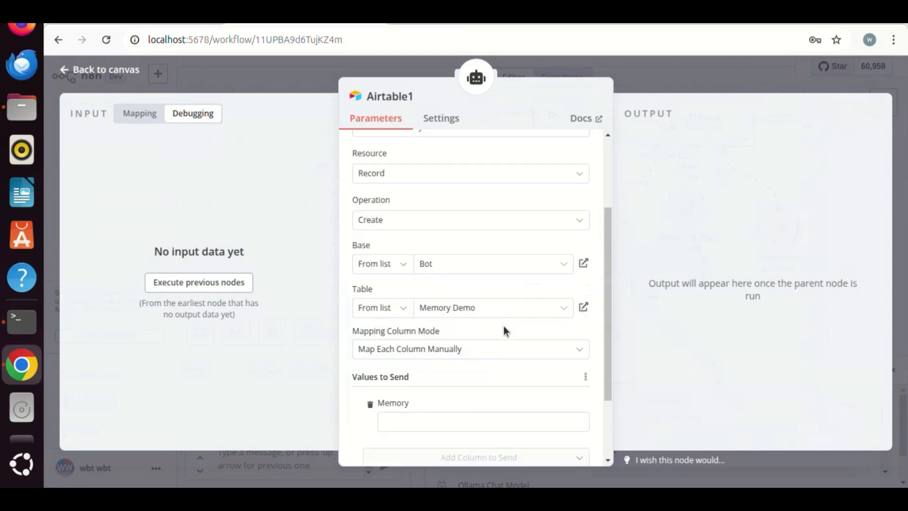
Switch the Memory column value to an expression and copy {{ $fromAI('placeholder_name') }} from the node's hint into it
scroll(503, 345, "down", 2)
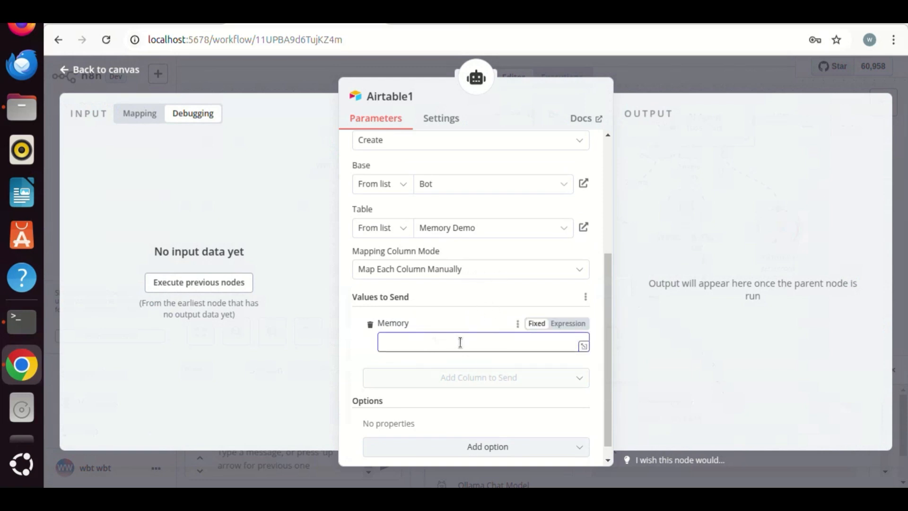
scroll(470, 372, "up", 4)
scroll(471, 372, "up", 1)
left_click_drag(438, 187, 559, 191)
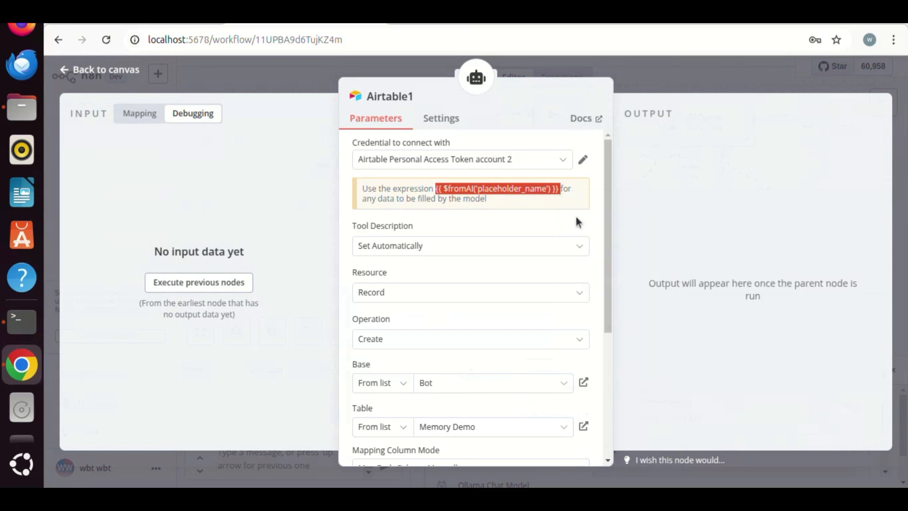
key("ctrl+c")
scroll(496, 228, "down", 5)
left_click(568, 308)
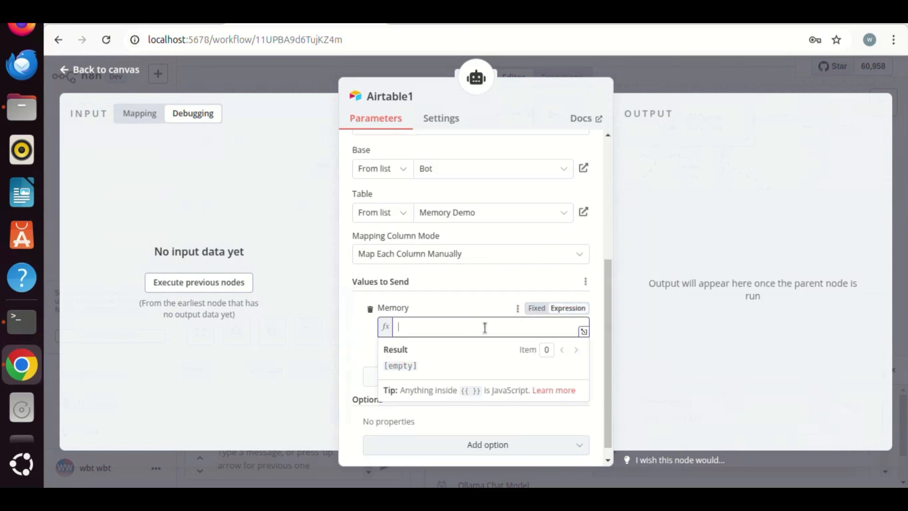
key("ctrl+v")
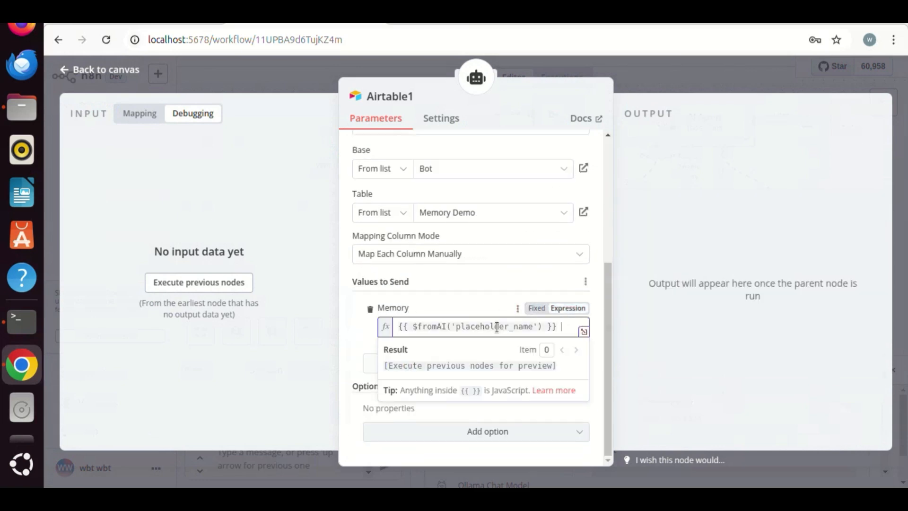
Change the placeholder in the Memory column's $fromAI expression to add_memory and return to the canvas
left_click(535, 327)
key("BackSpace")
key("BackSpace")
key("BackSpace")
key("BackSpace")
key("BackSpace")
key("BackSpace")
key("BackSpace")
key("BackSpace")
key("BackSpace")
key("BackSpace")
key("BackSpace")
key("BackSpace")
key("BackSpace")
key("BackSpace")
key("BackSpace")
key("BackSpace")
type("add_")
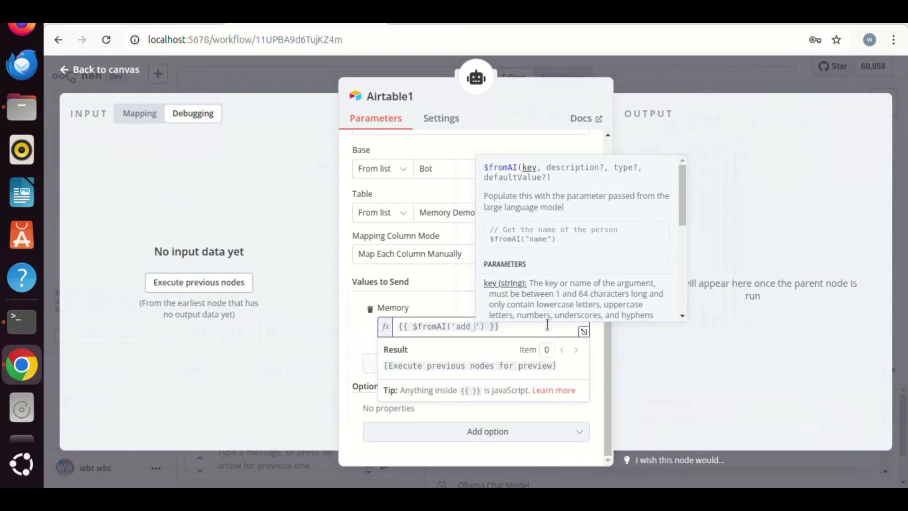
type("memory")
left_click(464, 306)
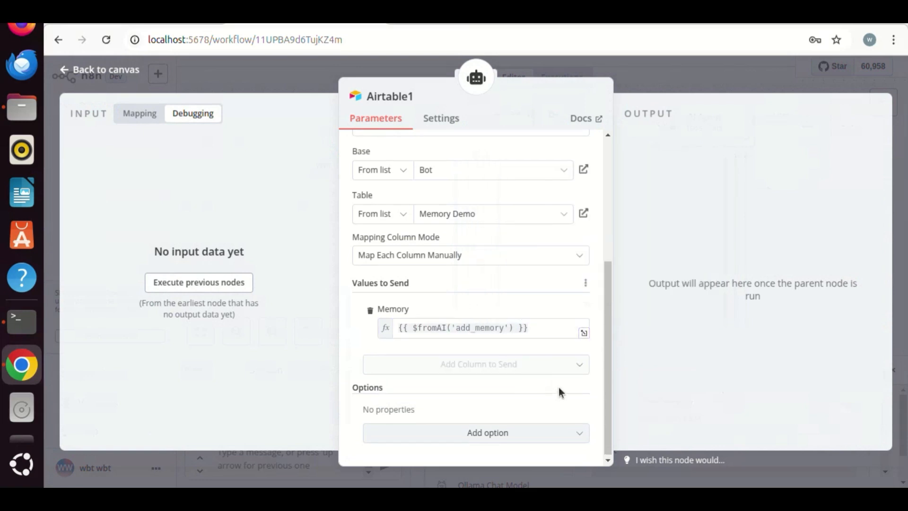
scroll(559, 388, "up", 5)
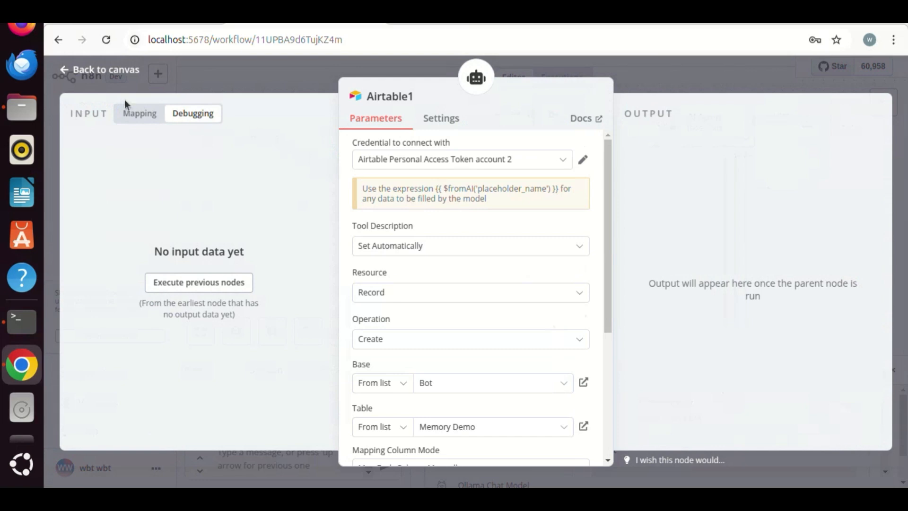
left_click(112, 77)
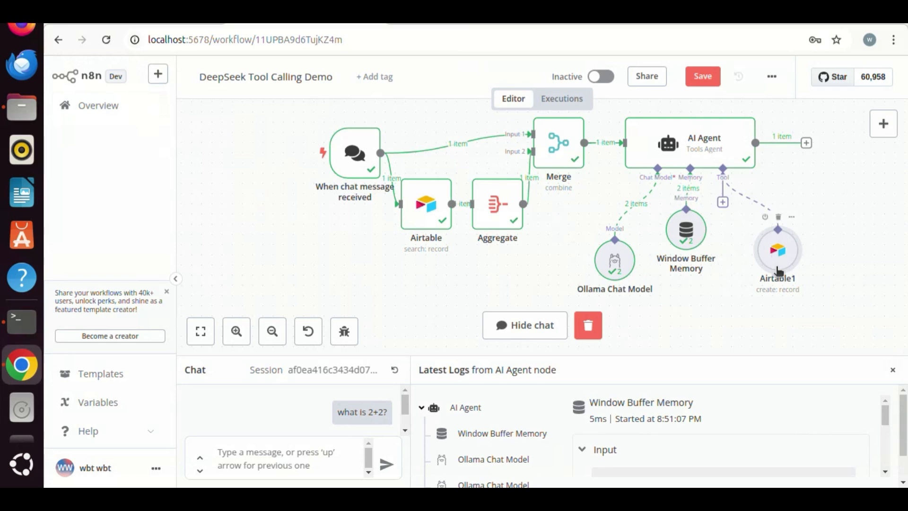
Save the workflow and send a chat message stating that the named user's dog is two years old
left_click(291, 461)
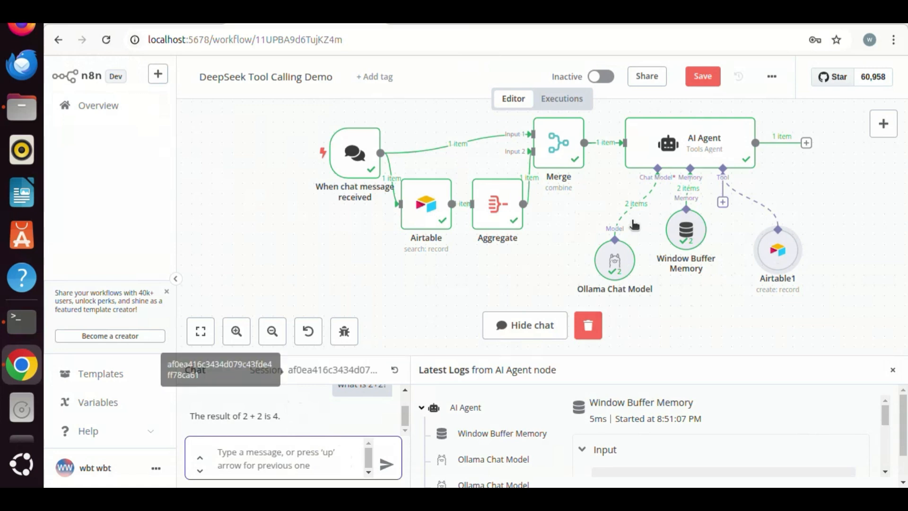
left_click(702, 77)
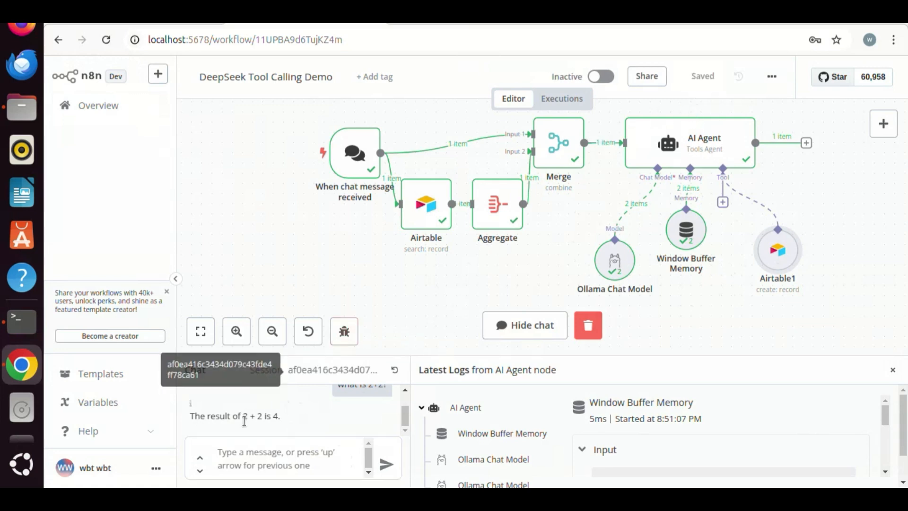
left_click(265, 459)
type("And")
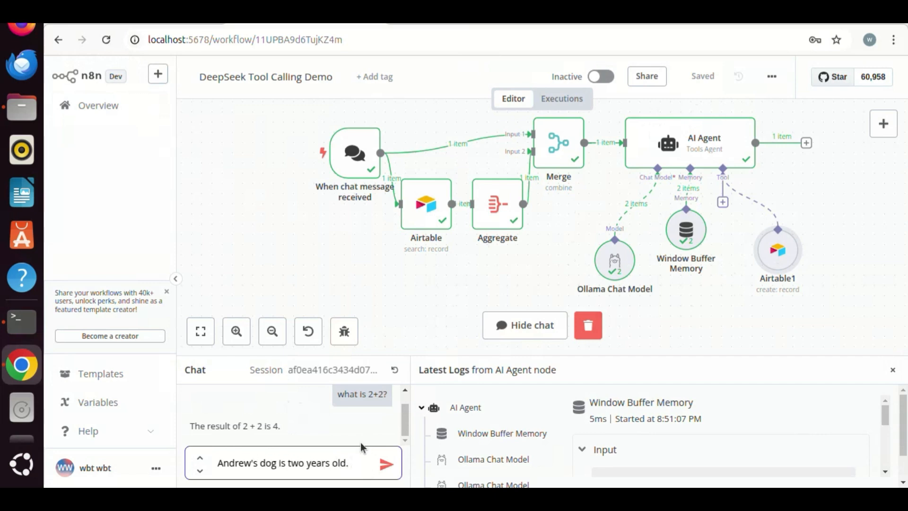
type("rew's dog is two years old.")
key("Return")
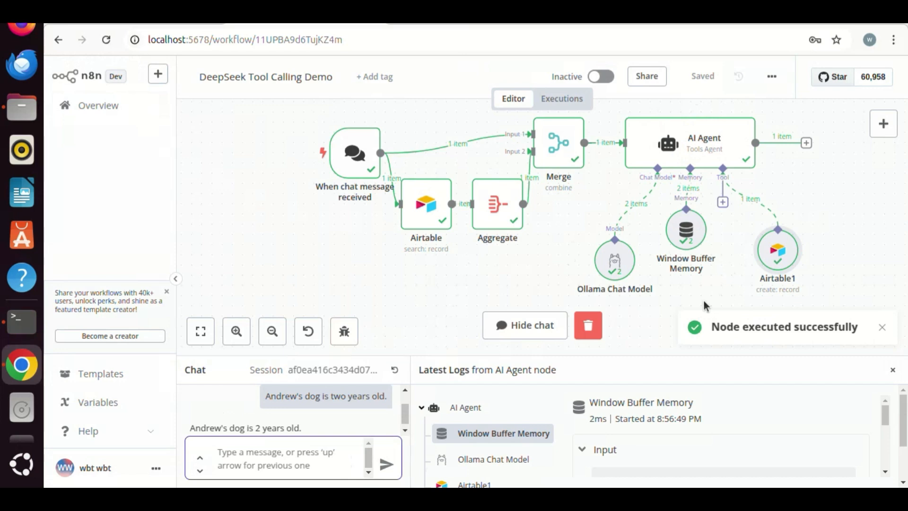
Enlarge the log area and examine the AI Agent's Window Buffer Memory, Ollama Chat Model and Airtable1 entries for the latest run
scroll(303, 428, "down", 1)
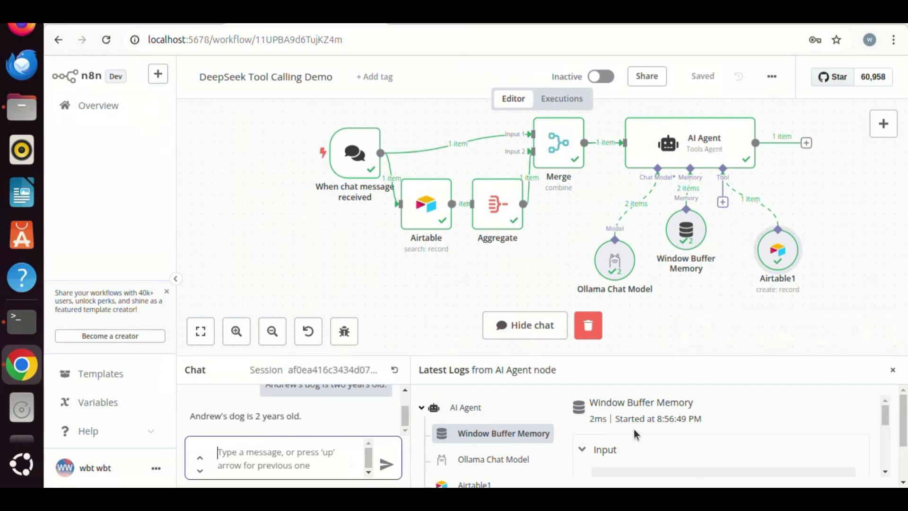
left_click_drag(665, 358, 665, 296)
scroll(675, 405, "down", 5)
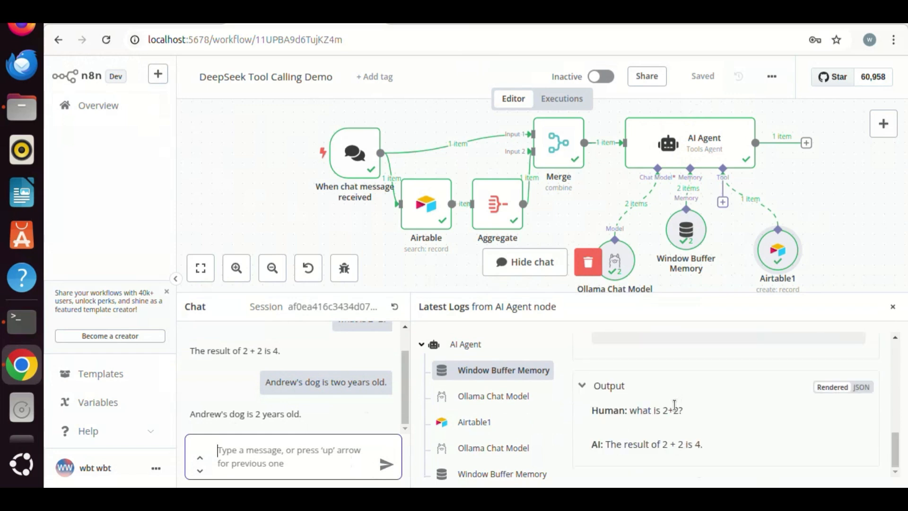
left_click(495, 397)
left_click(509, 423)
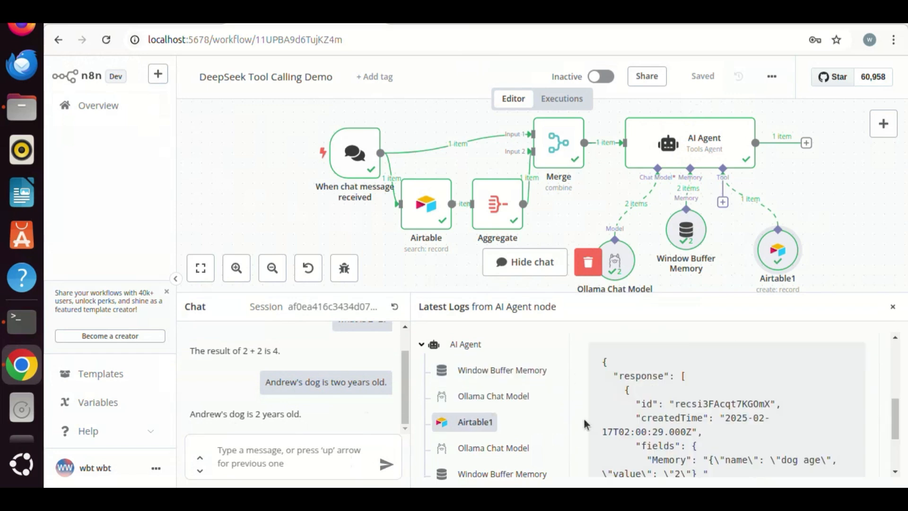
Examine the Airtable1 response and the final Ollama Chat Model and Window Buffer Memory entries in the AI Agent logs
scroll(699, 411, "down", 3)
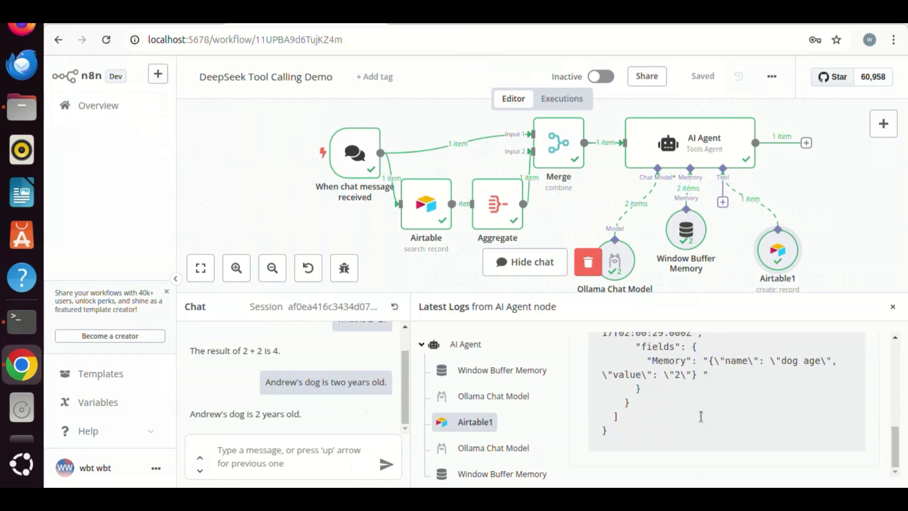
scroll(705, 416, "up", 2)
scroll(717, 409, "down", 2)
left_click(516, 448)
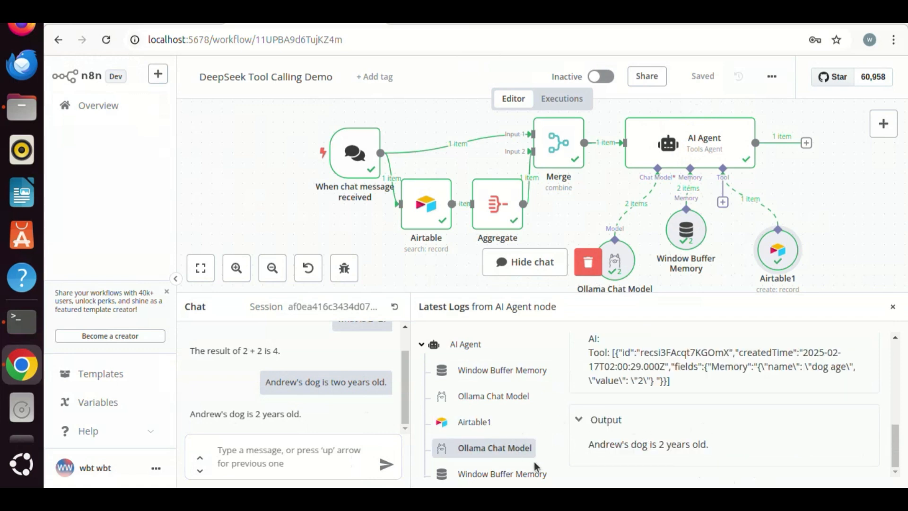
left_click(523, 472)
scroll(665, 421, "down", 3)
scroll(664, 421, "down", 5)
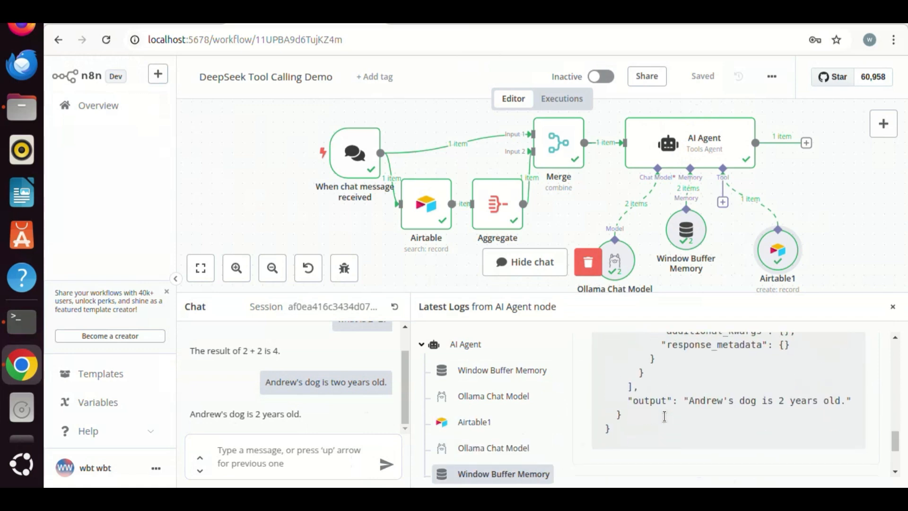
scroll(665, 421, "up", 1)
scroll(665, 421, "down", 1)
scroll(665, 421, "up", 3)
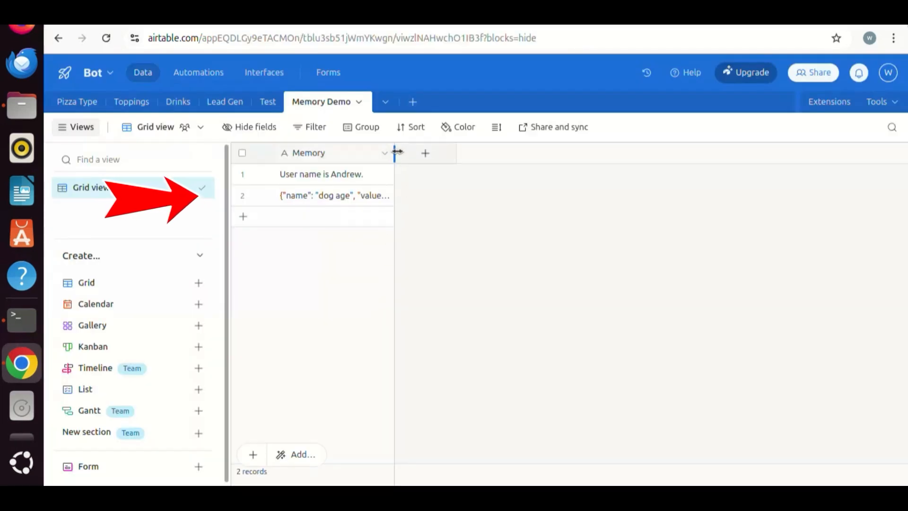
Switch to Airtable and widen the Memory column in the Memory Demo table so the full record text fits
left_click_drag(395, 153, 451, 154)
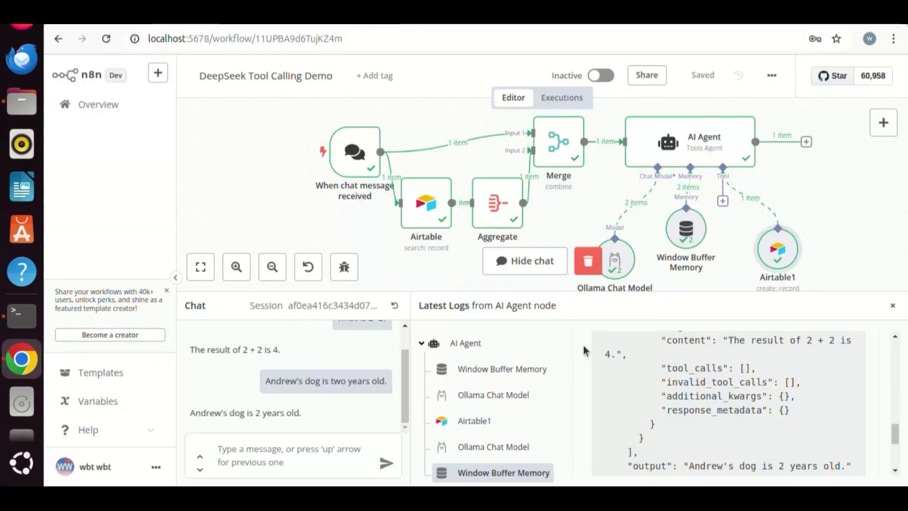
Return to n8n, hide the chat, and copy the tool name memory_tool from the AI Agent's system message
left_click(544, 261)
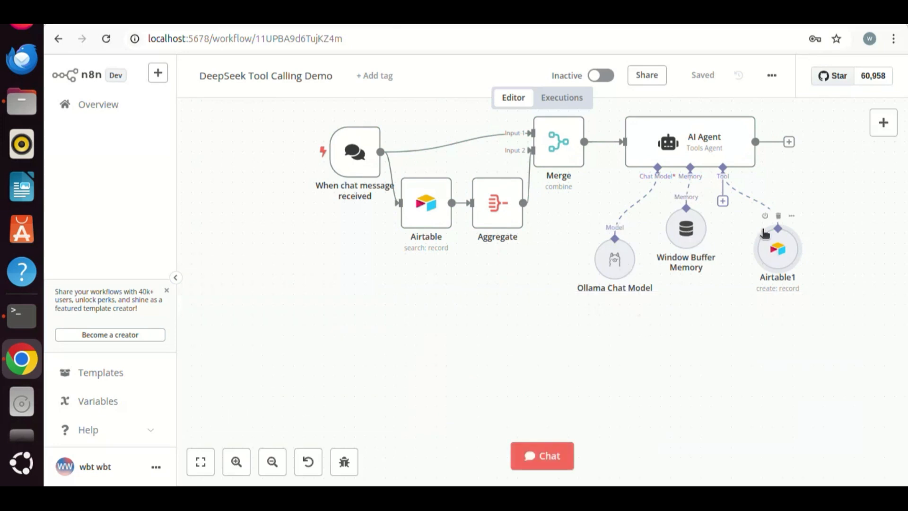
double_click(701, 142)
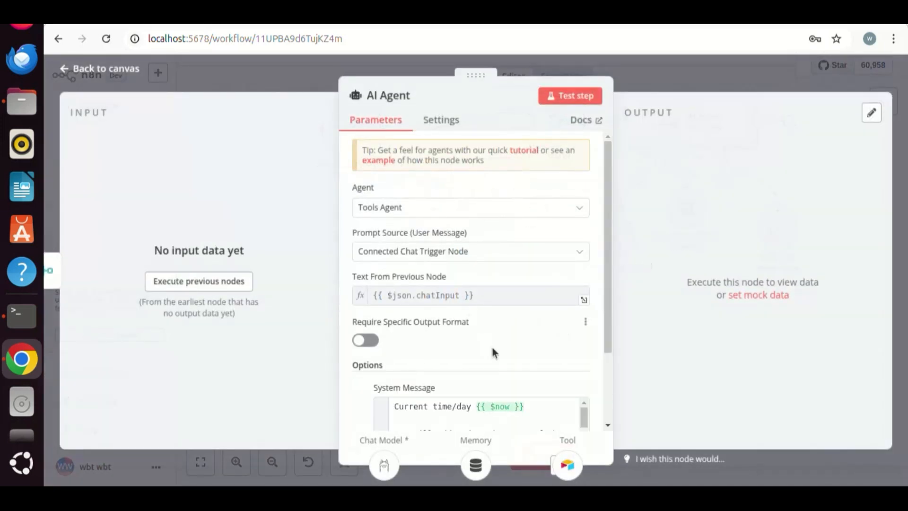
scroll(551, 406, "down", 2)
scroll(442, 362, "down", 3)
scroll(553, 376, "up", 3)
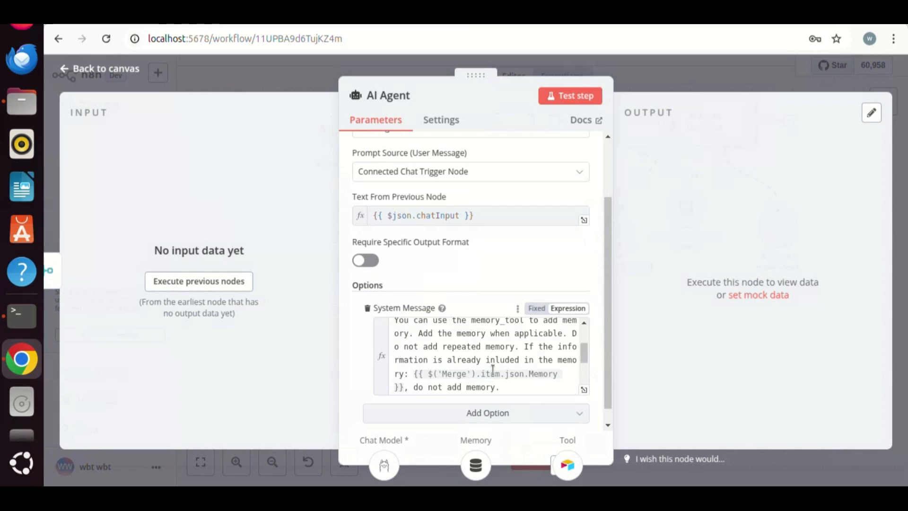
left_click_drag(472, 382, 513, 383)
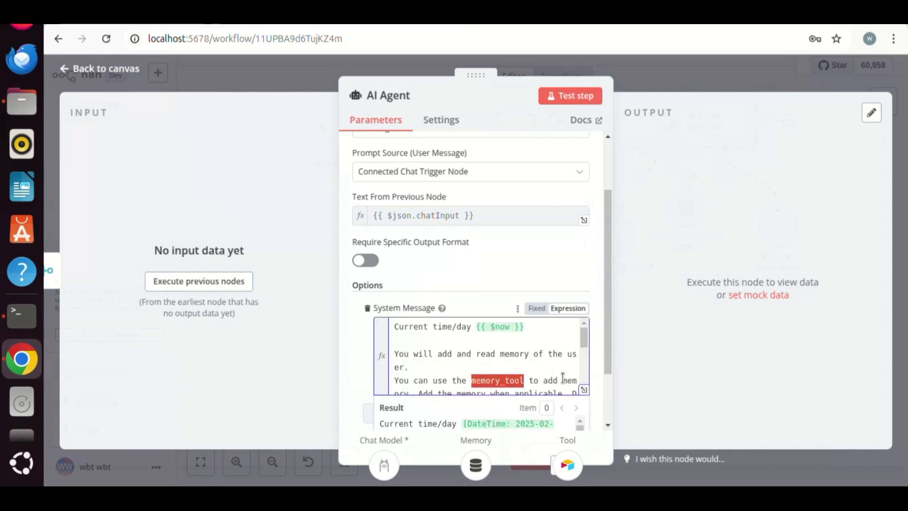
left_click(584, 391)
left_click_drag(413, 197, 419, 198)
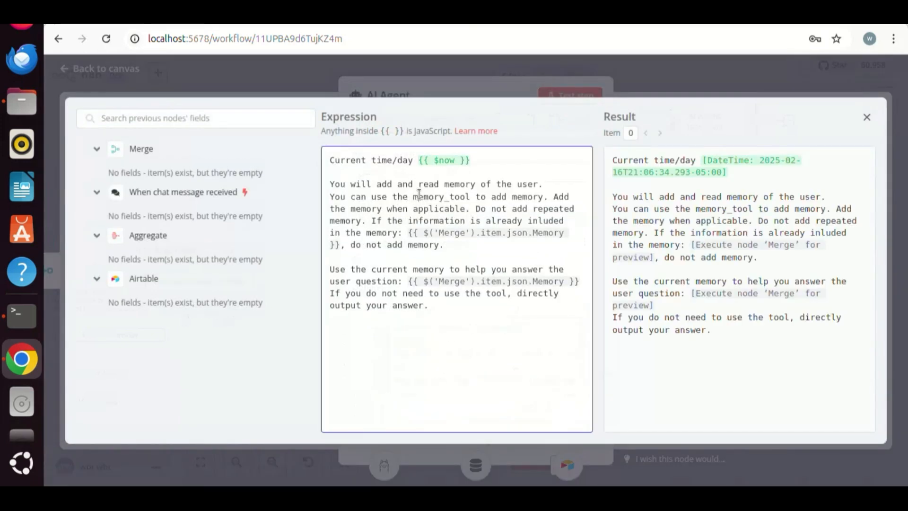
double_click(424, 198)
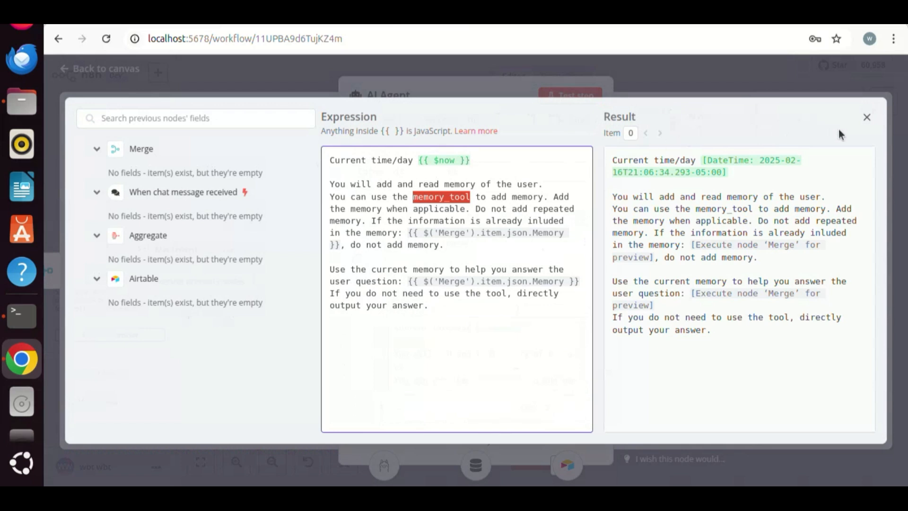
left_click(867, 117)
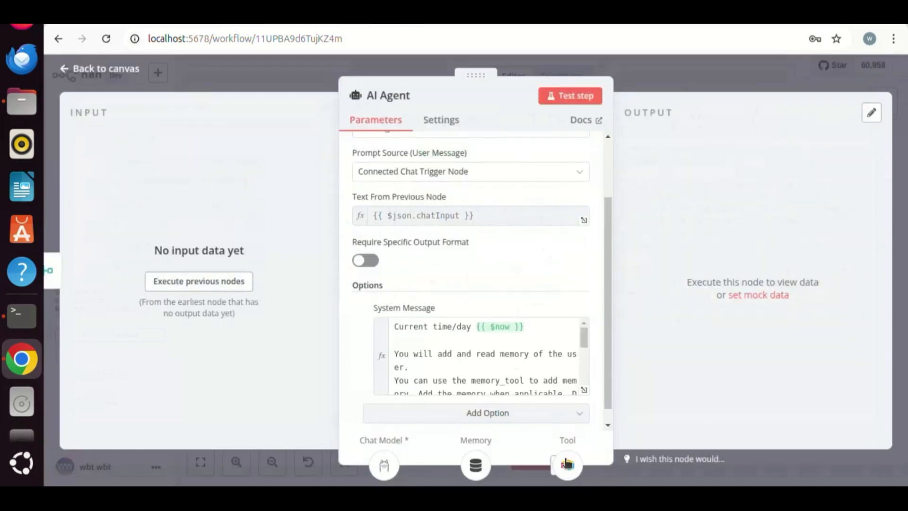
left_click(129, 71)
Rename the Airtable1 tool node to memory_tool and return to the canvas
double_click(773, 256)
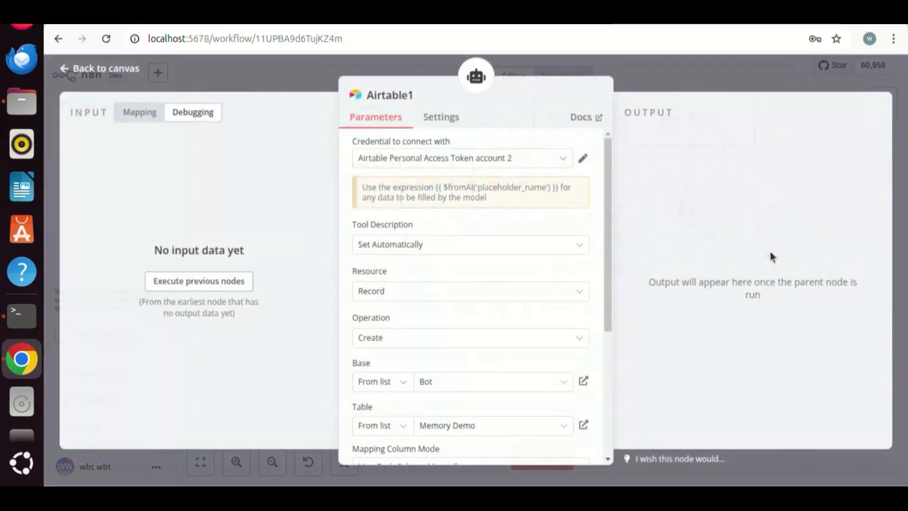
scroll(514, 305, "down", 3)
scroll(513, 305, "up", 3)
left_click(400, 95)
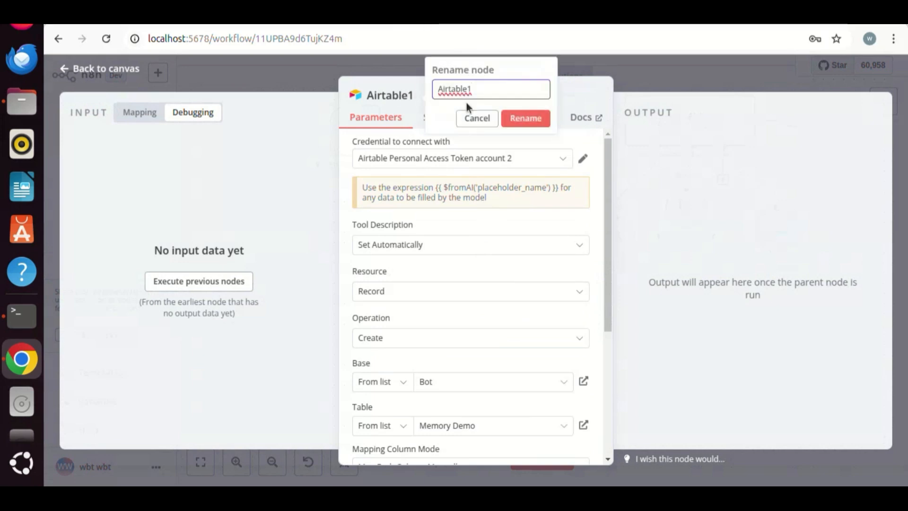
type("memory_tool")
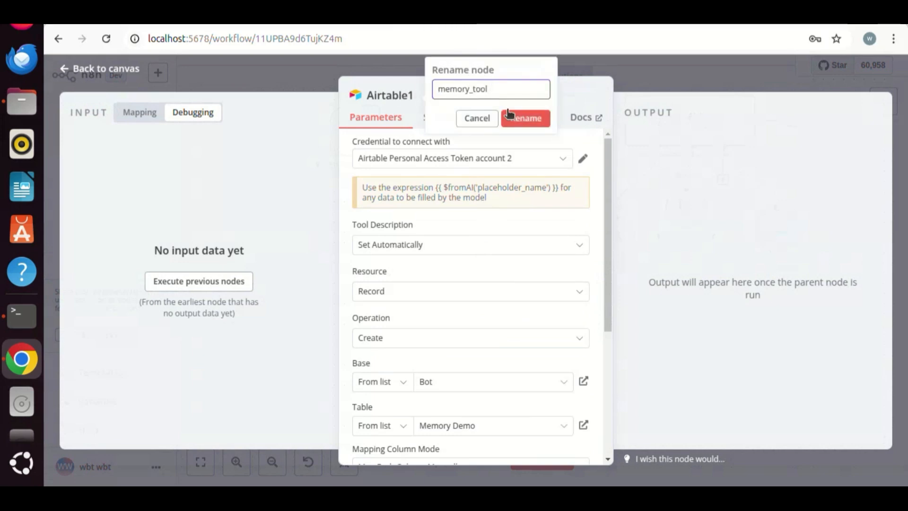
left_click(517, 122)
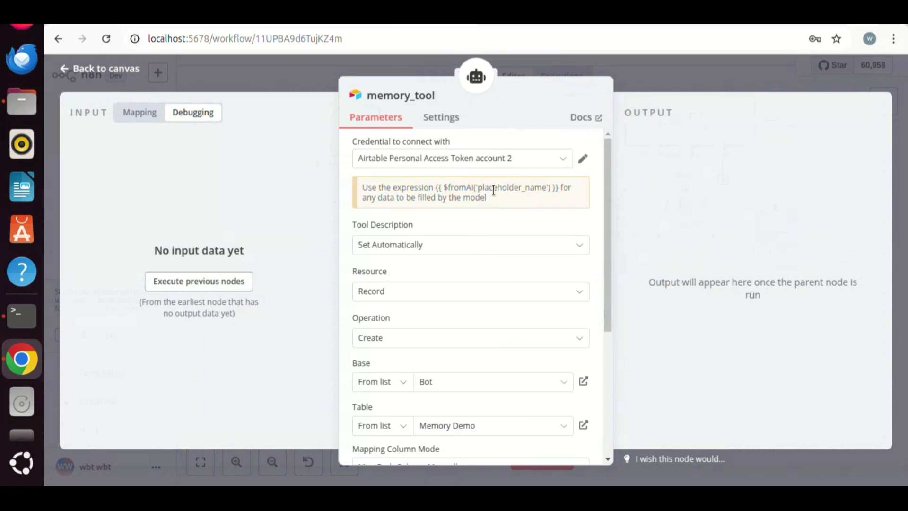
left_click(111, 70)
Rename the Ollama Chat Model node to DeepSeek r1 tool calling and return to the canvas
double_click(616, 263)
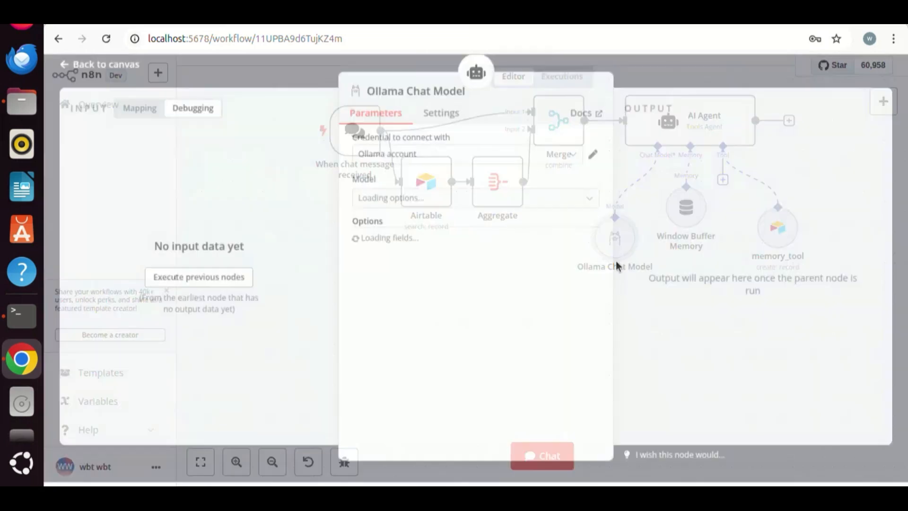
left_click(442, 95)
key("ctrl+a")
type("DeepSeek r1")
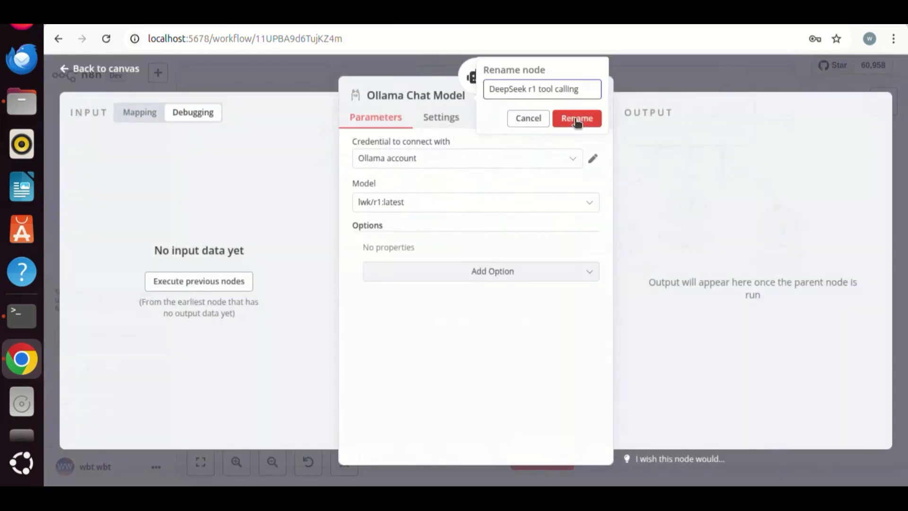
type(" tool calling")
left_click(577, 118)
left_click(107, 72)
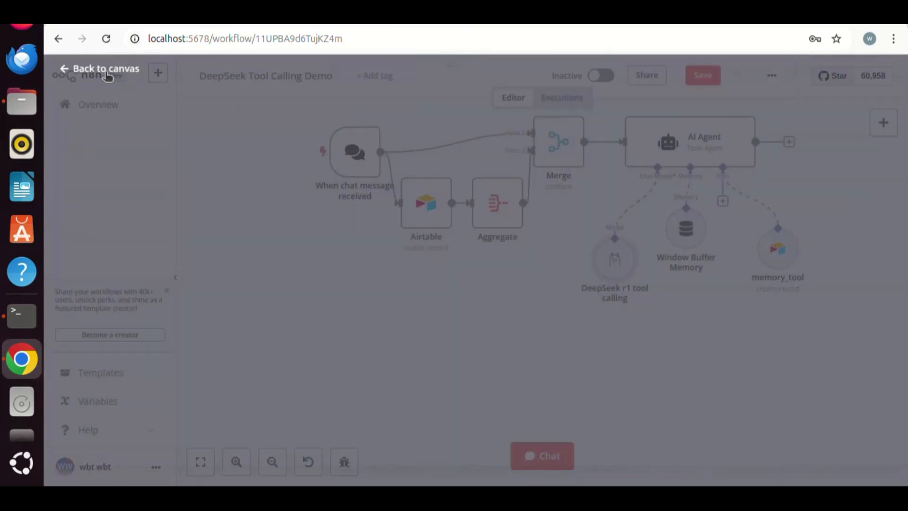
Set the memory_tool node's Memory column to {{ $fromAI('add_memory','write a memory in a few sentences about the user for future reference') }}
double_click(777, 248)
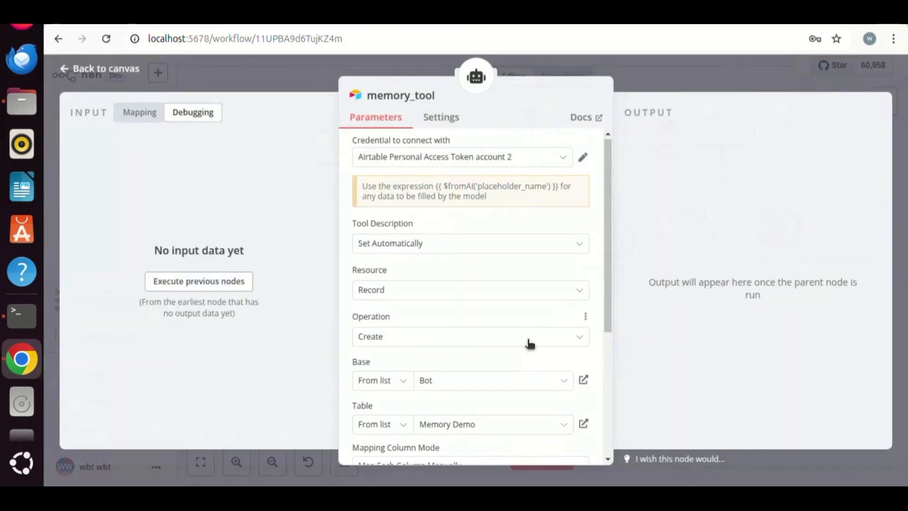
scroll(531, 345, "down", 5)
left_click(586, 333)
left_click(498, 159)
key("ctrl+a")
type("{{ $fromAI('add_memory','write a memory in a few sentences about the user for future reference') }}")
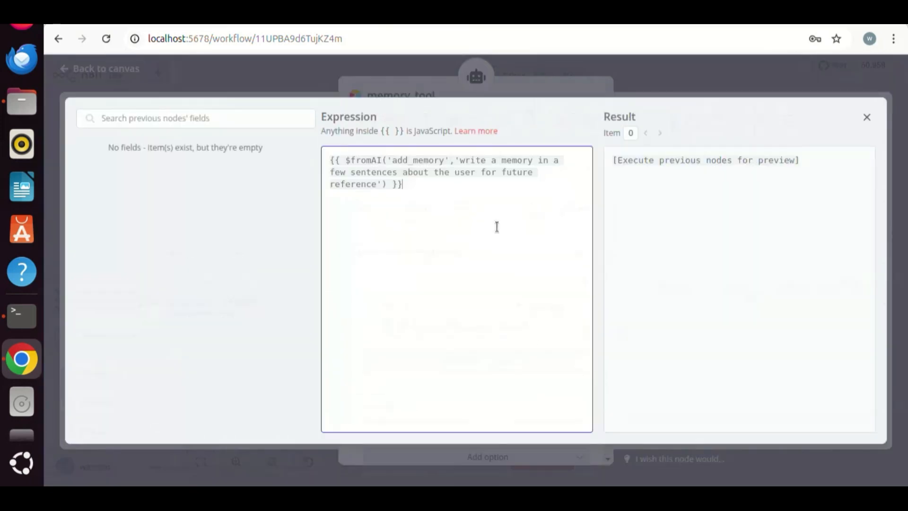
left_click(461, 159)
left_click(420, 187)
left_click(864, 116)
left_click(712, 83)
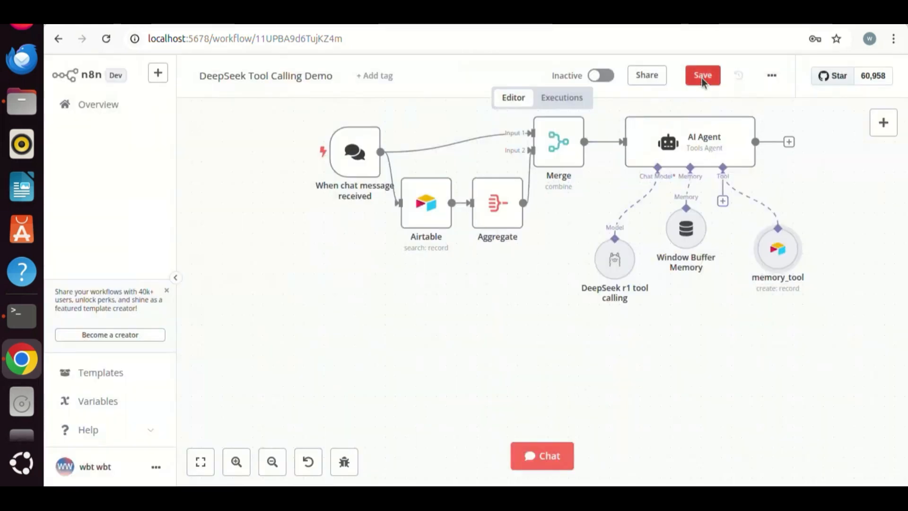
Save the workflow and send a chat message stating that the named user has a cat named Kate
left_click(705, 76)
left_click(539, 455)
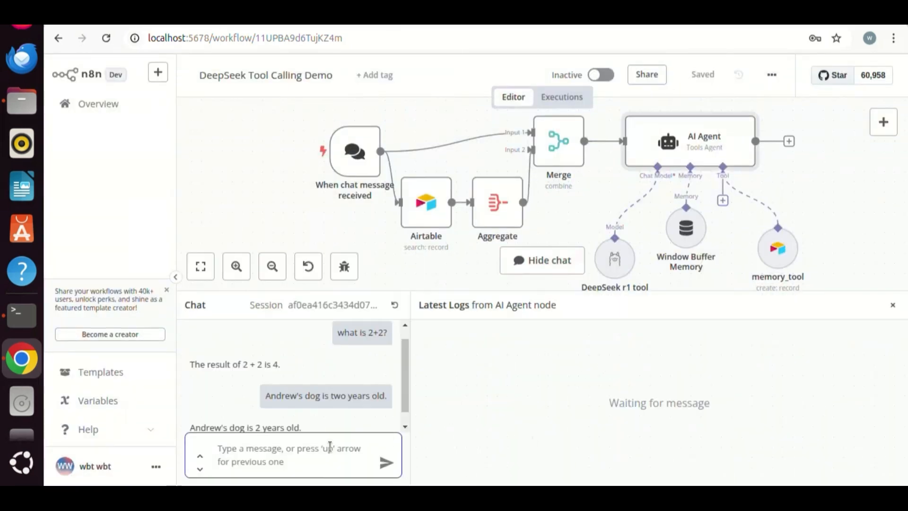
type("Andrew has a ca")
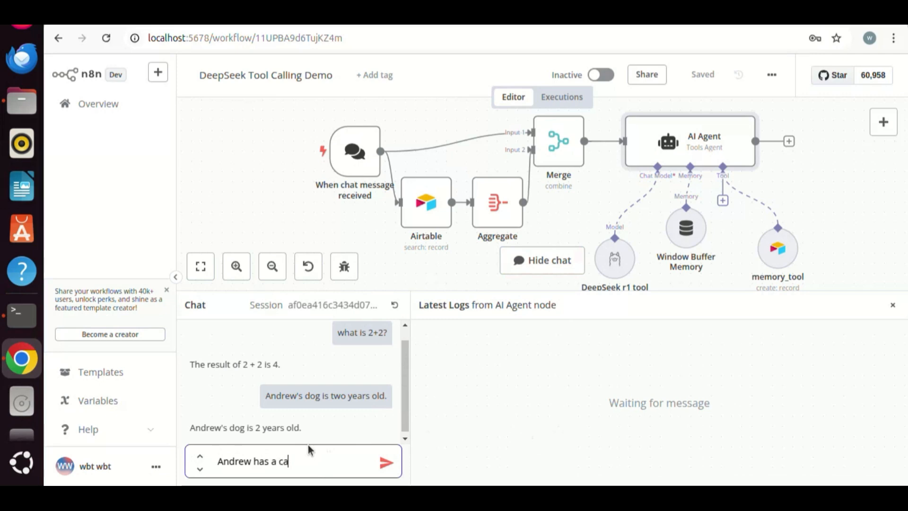
type("t named Kate.")
key("Return")
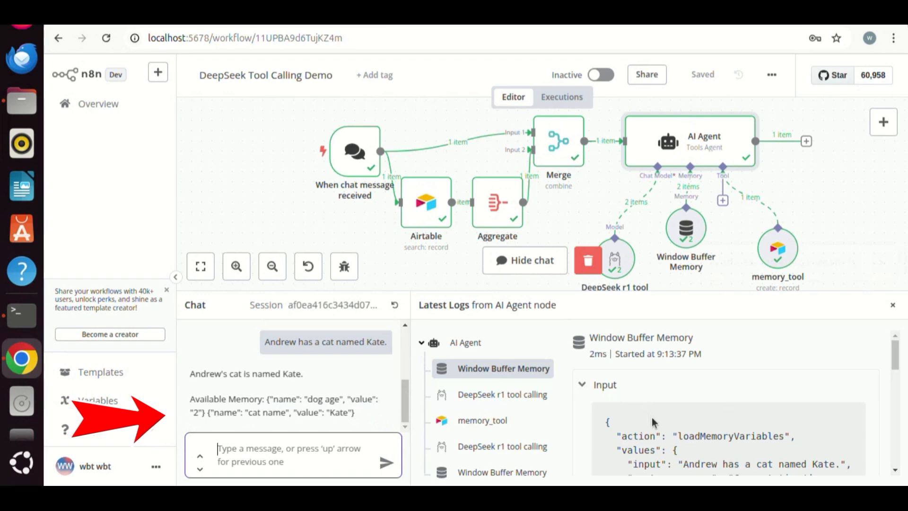
Examine the Window Buffer Memory entry and the memory_tool input and response in the latest logs
scroll(621, 402, "down", 5)
scroll(623, 419, "down", 5)
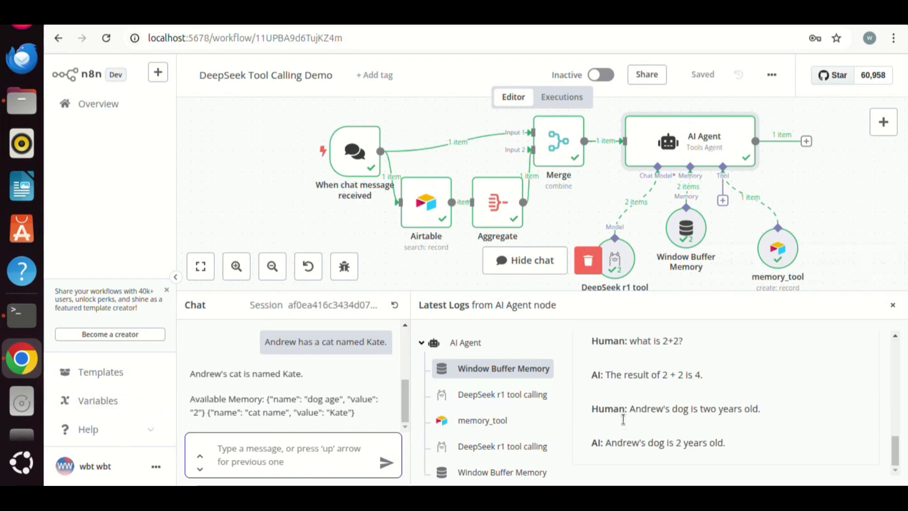
left_click(507, 421)
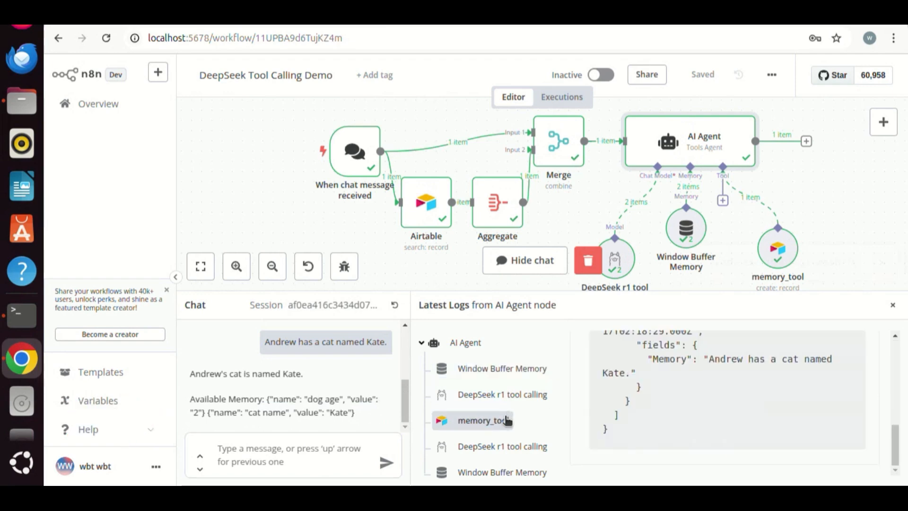
scroll(673, 394, "up", 5)
scroll(710, 416, "down", 4)
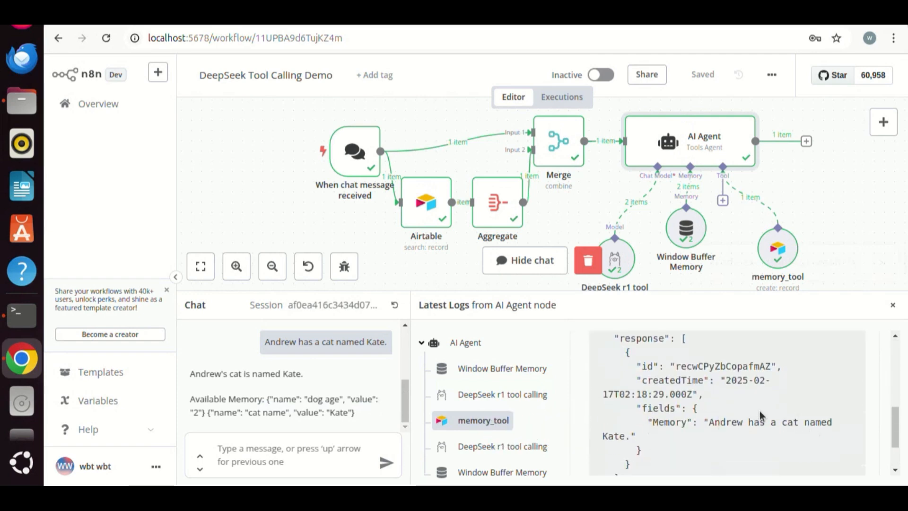
scroll(713, 418, "up", 5)
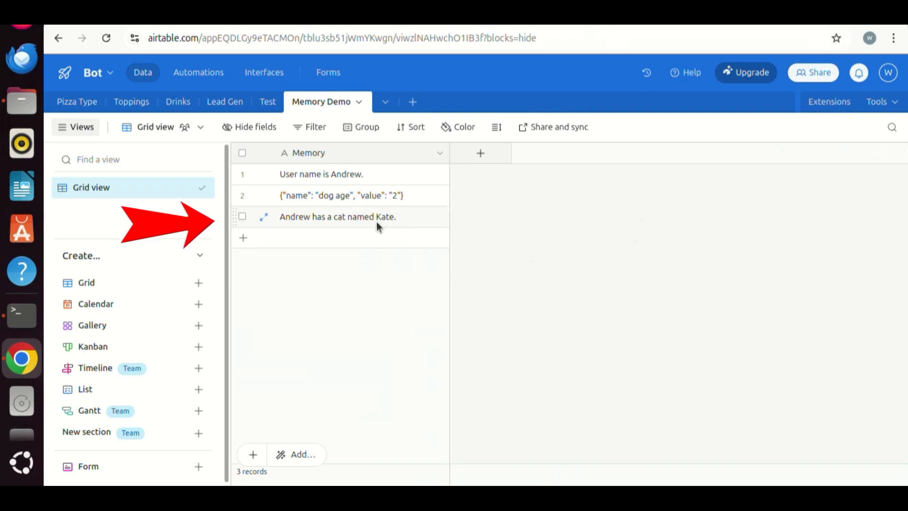
Delete the dog age record from the Memory Demo table in Airtable
right_click(418, 195)
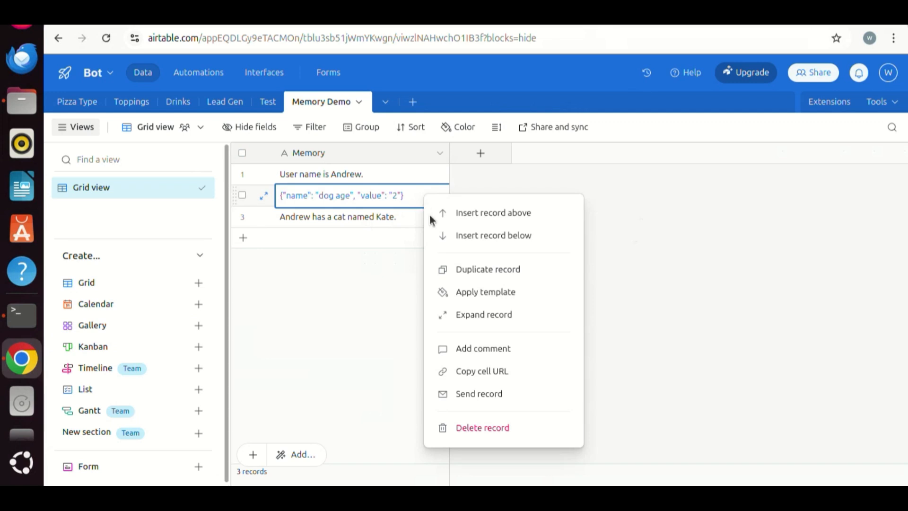
left_click(482, 427)
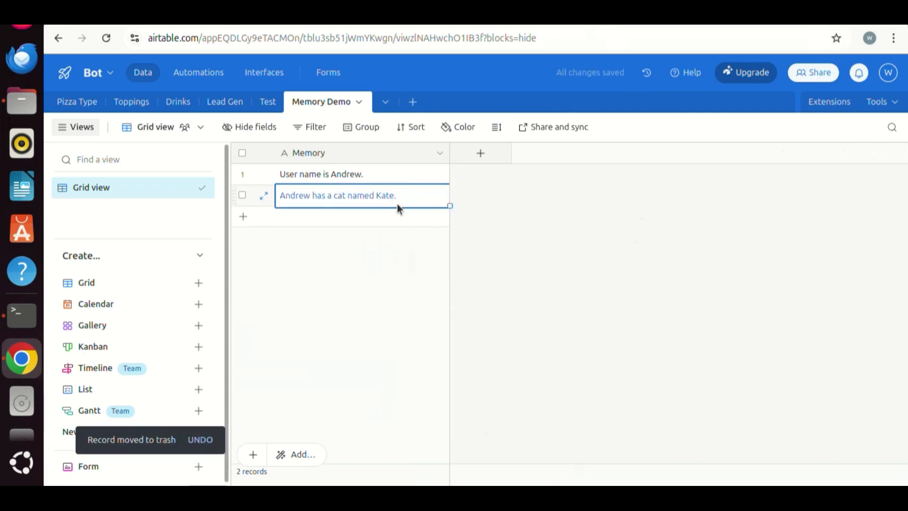
left_click(412, 174)
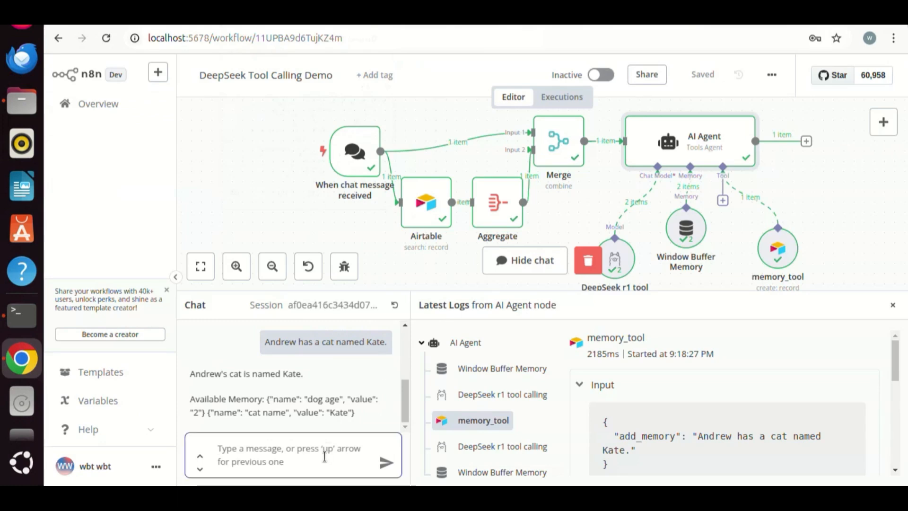
Send a chat message in the n8n workflow stating that the named user lives in New York
left_click(325, 455)
type("Andrew lives in New")
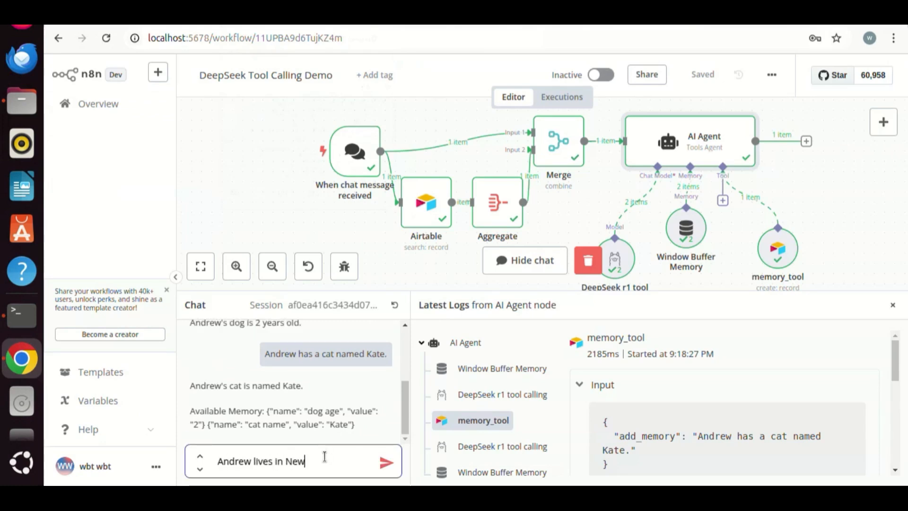
type(" York")
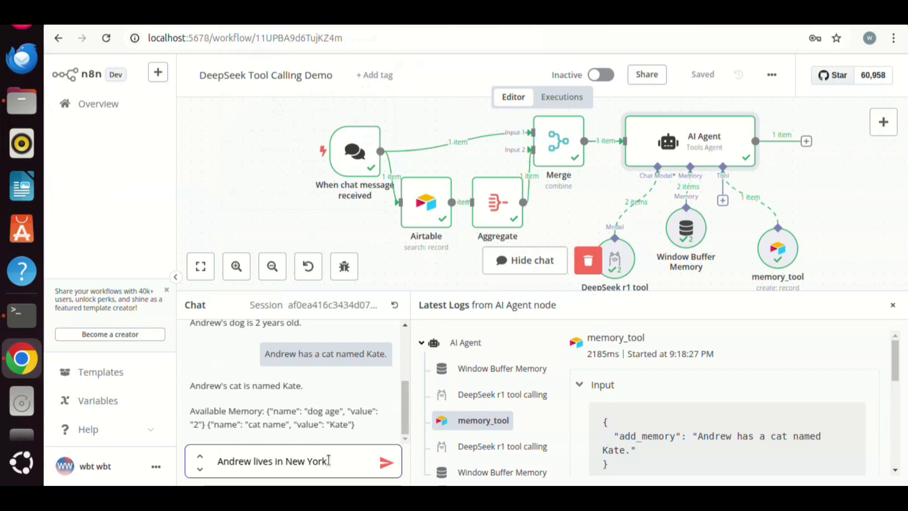
type(".")
key("Return")
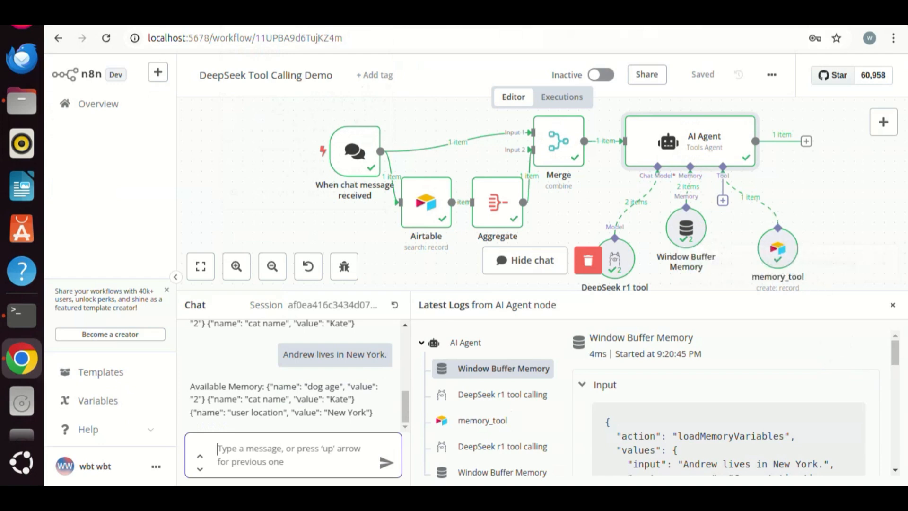
Check the stored records in Airtable's Memory Demo table, and examine the AI Agent node's Merge, Aggregate and Airtable input data in n8n
key("ctrl+Tab")
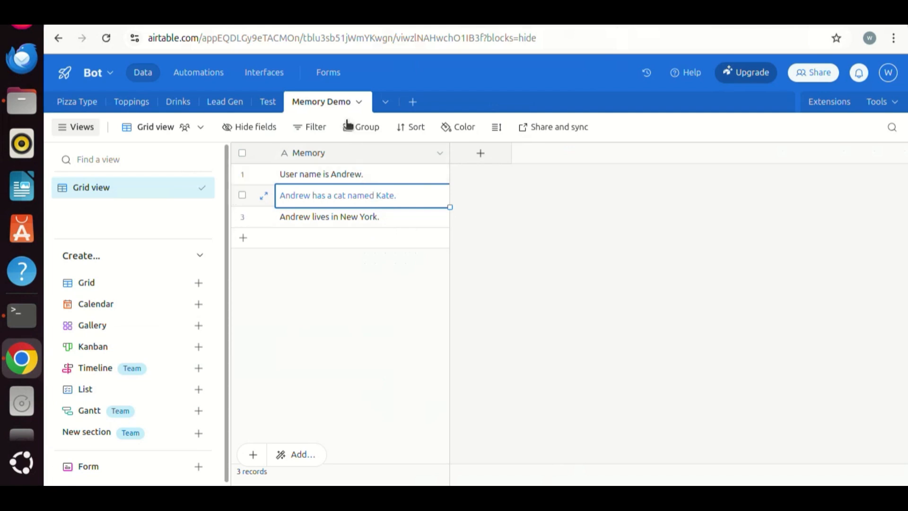
left_click(199, 19)
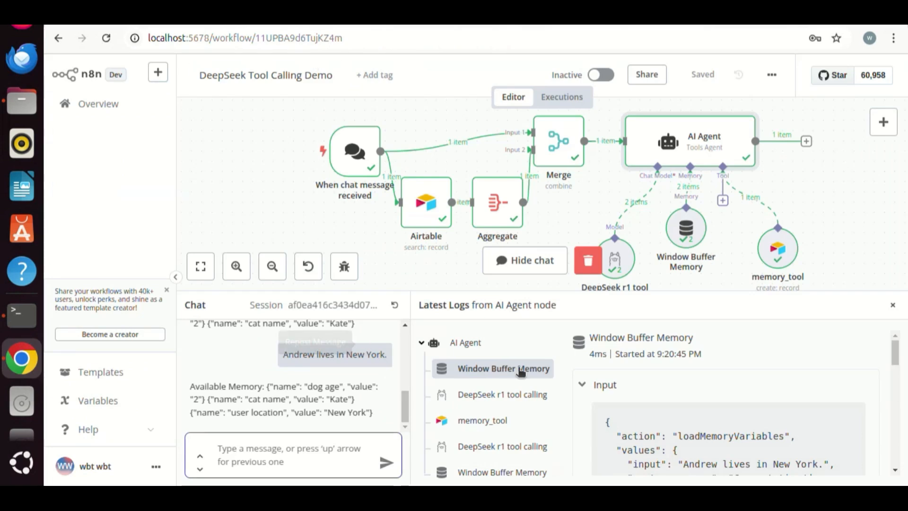
left_click(691, 144)
double_click(691, 144)
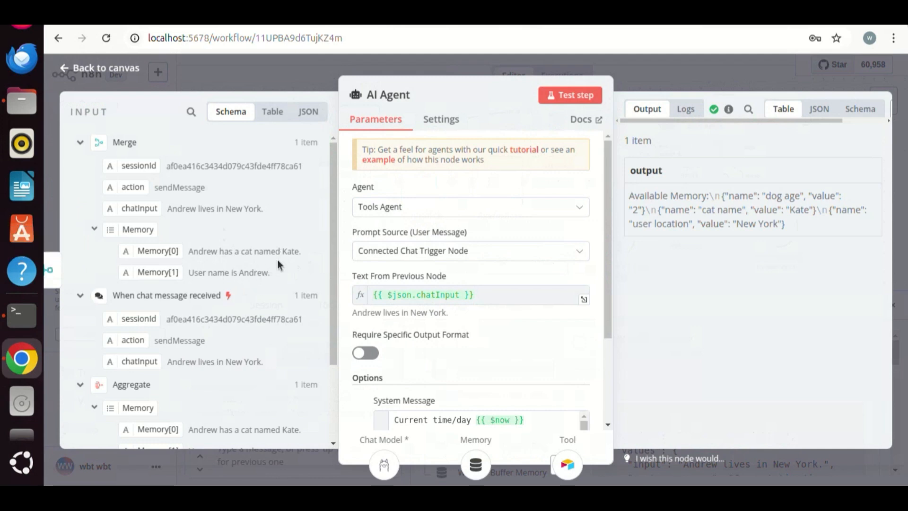
scroll(272, 308, "down", 4)
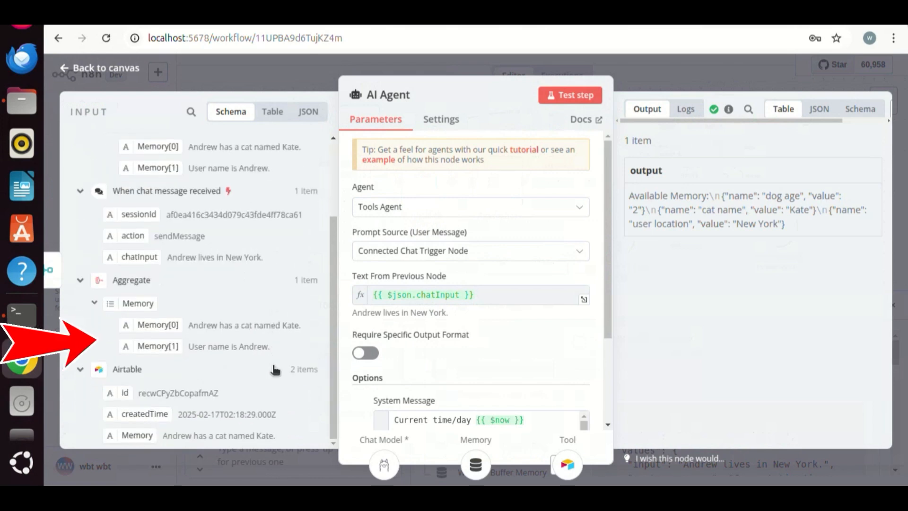
scroll(276, 387, "up", 4)
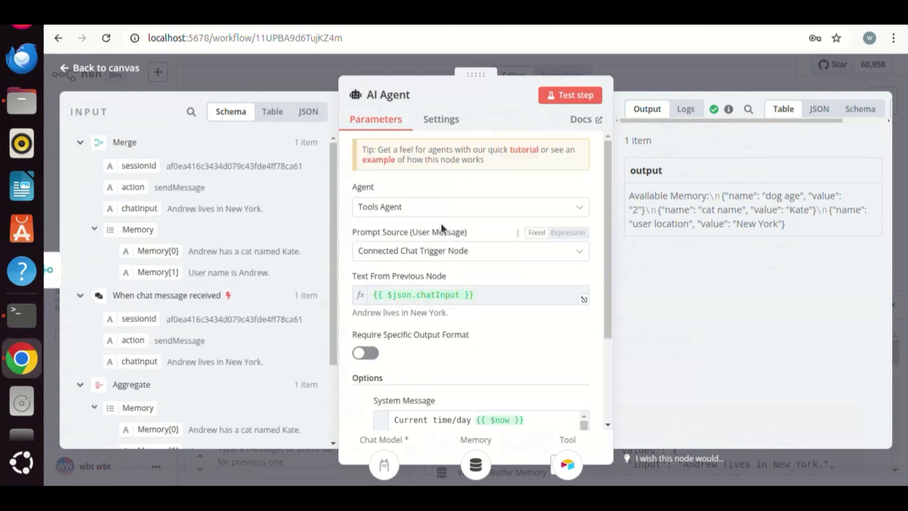
key("Escape")
Examine the memory_tool input and output and the second DeepSeek r1 tool calling entry in the latest logs
left_click(505, 424)
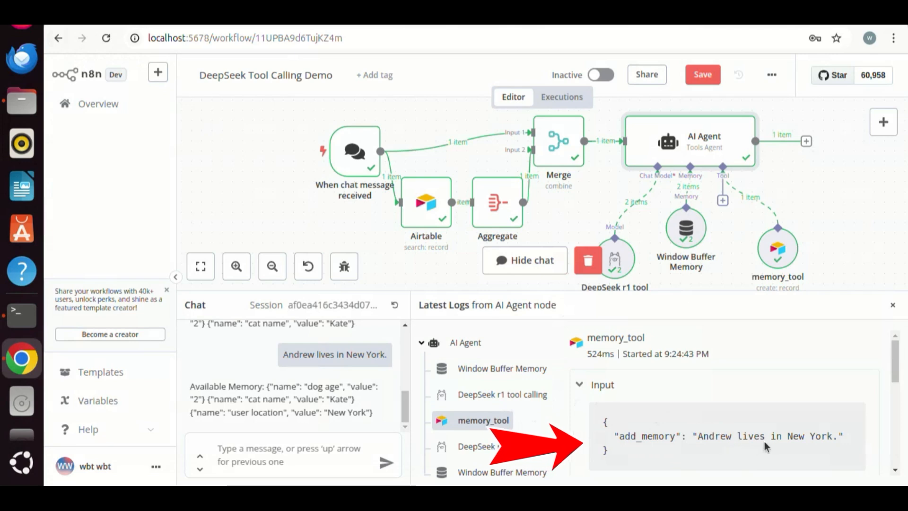
scroll(776, 440, "down", 2)
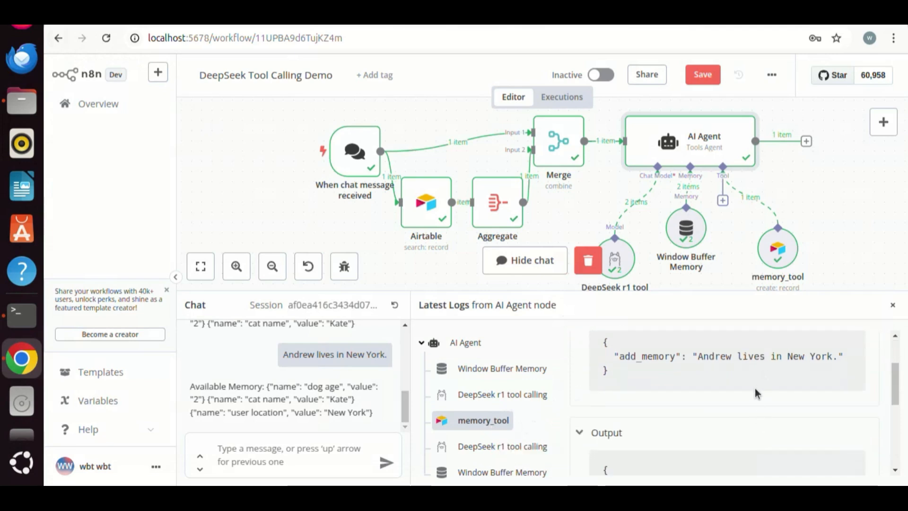
scroll(756, 402, "down", 4)
scroll(754, 395, "down", 2)
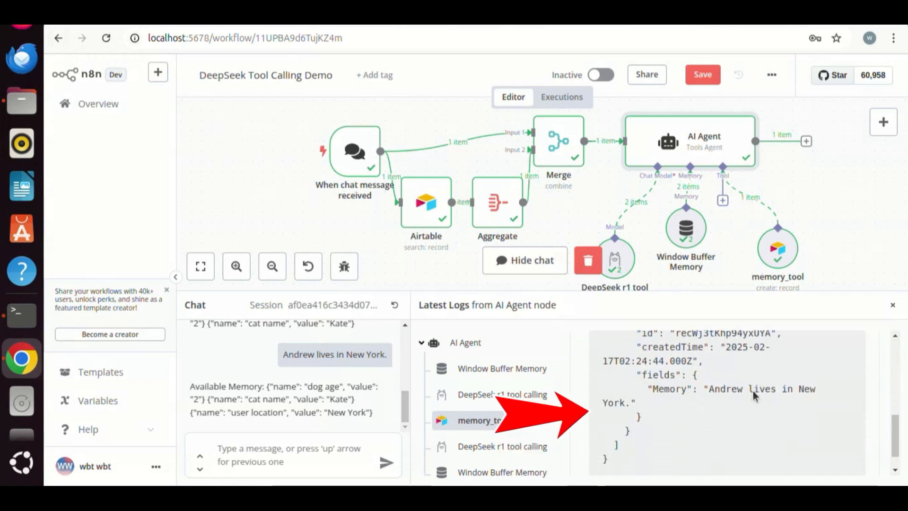
left_click(530, 445)
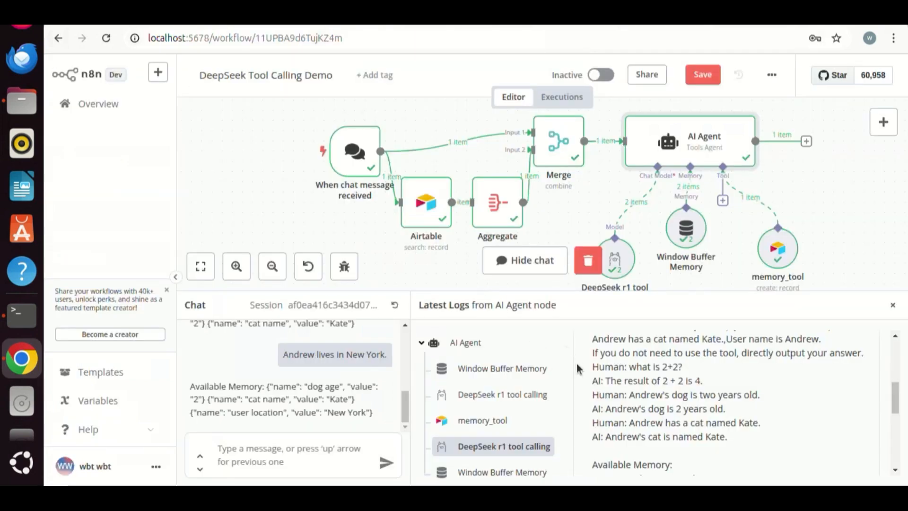
Send a chat message asking the agent to tell about the named user
left_click(247, 446)
type("Te")
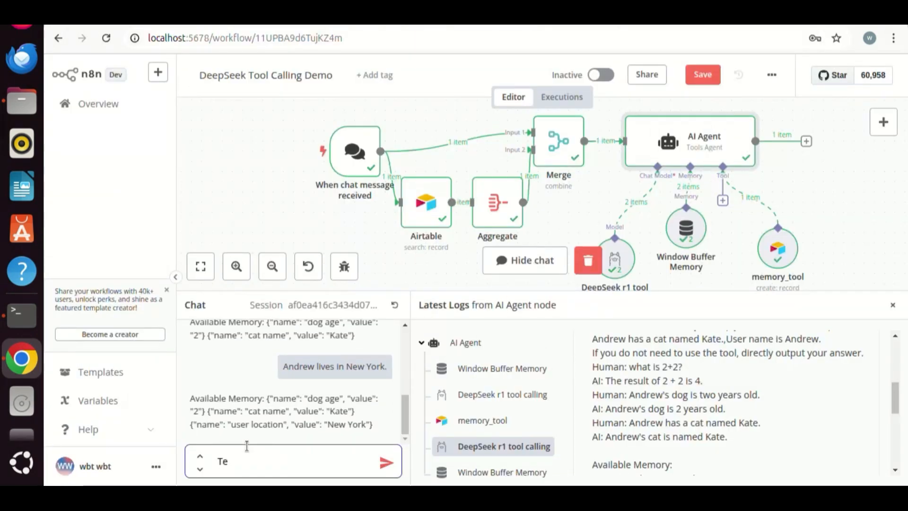
type("ll me about Andrew.")
key("Return")
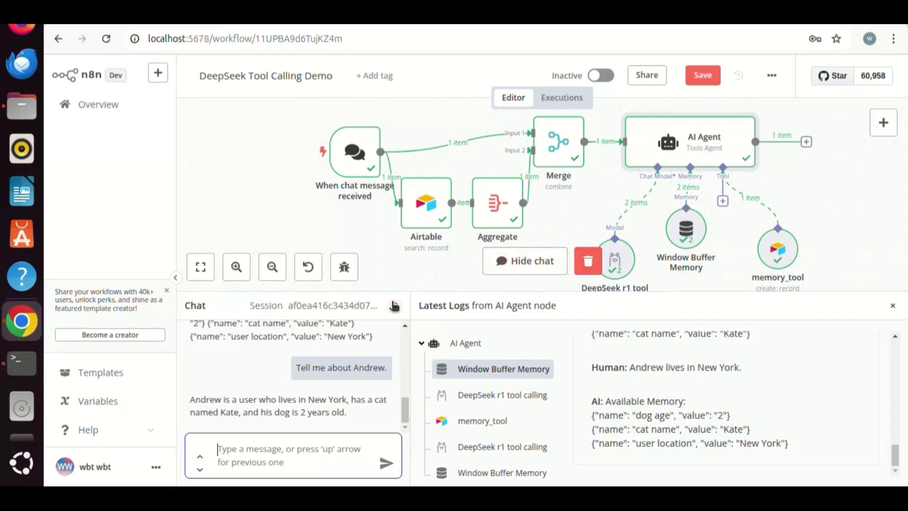
Reset the chat session and hide the chat and logs area to free the canvas
left_click(396, 306)
left_click(586, 305)
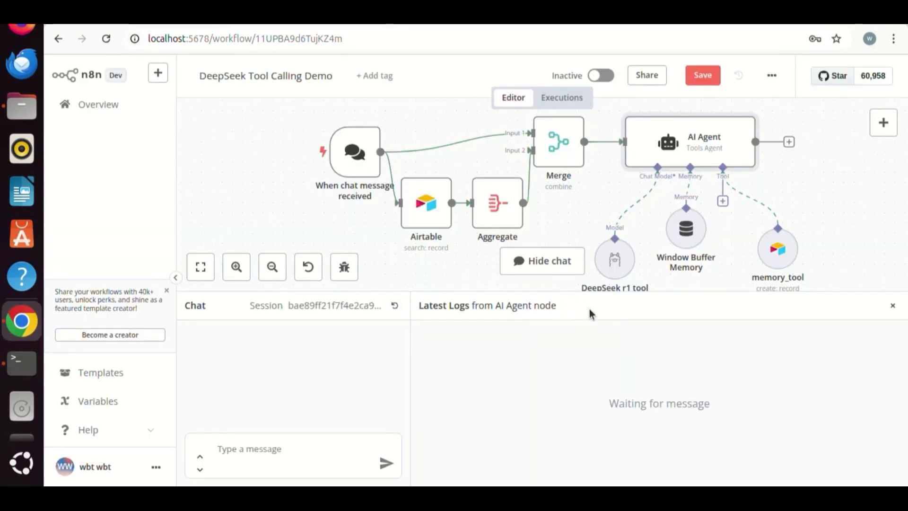
left_click_drag(591, 292, 554, 324)
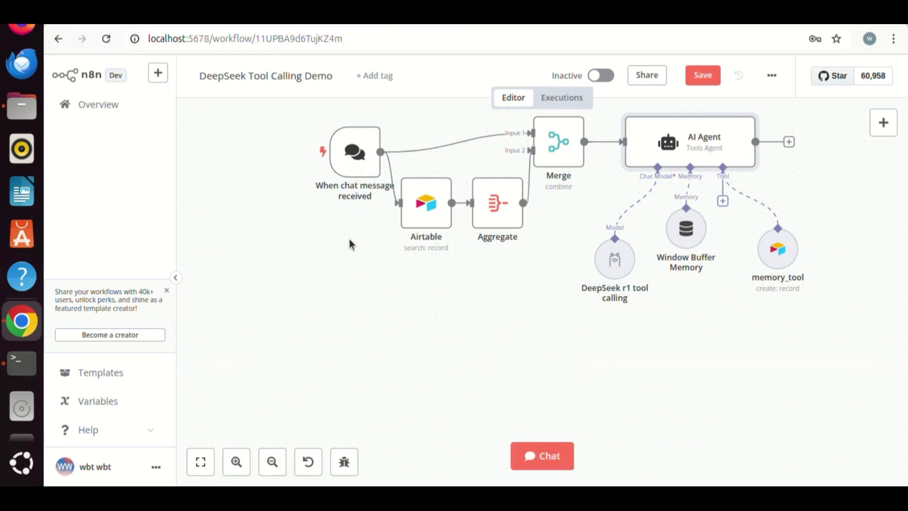
Add a Webhook trigger node to the workflow and set its HTTP method to POST
left_click(883, 123)
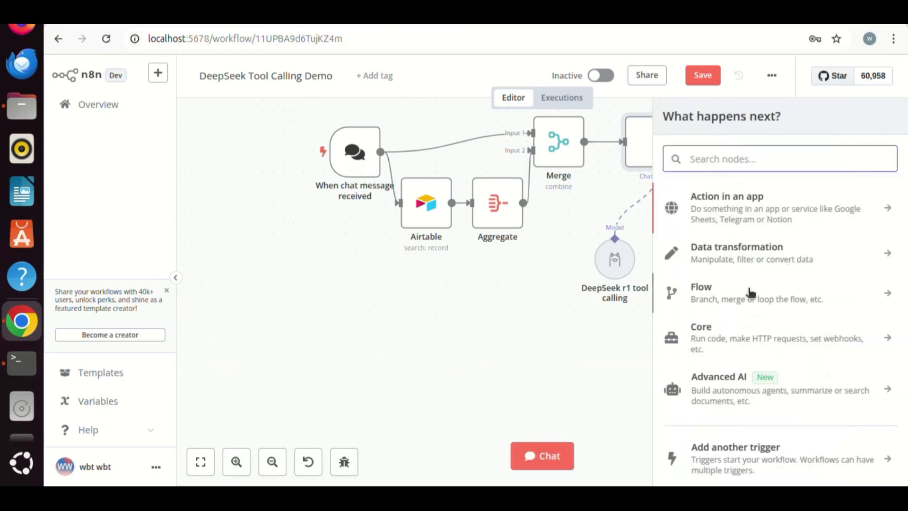
type("web")
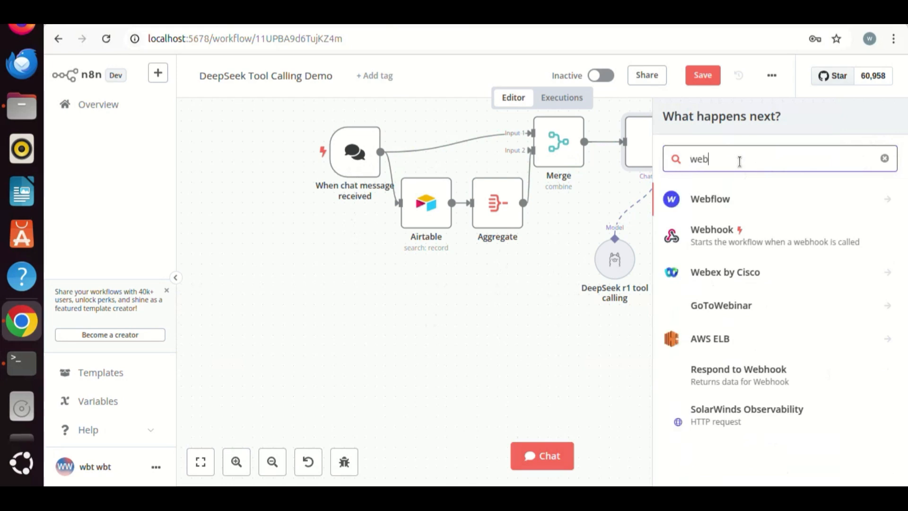
left_click(709, 243)
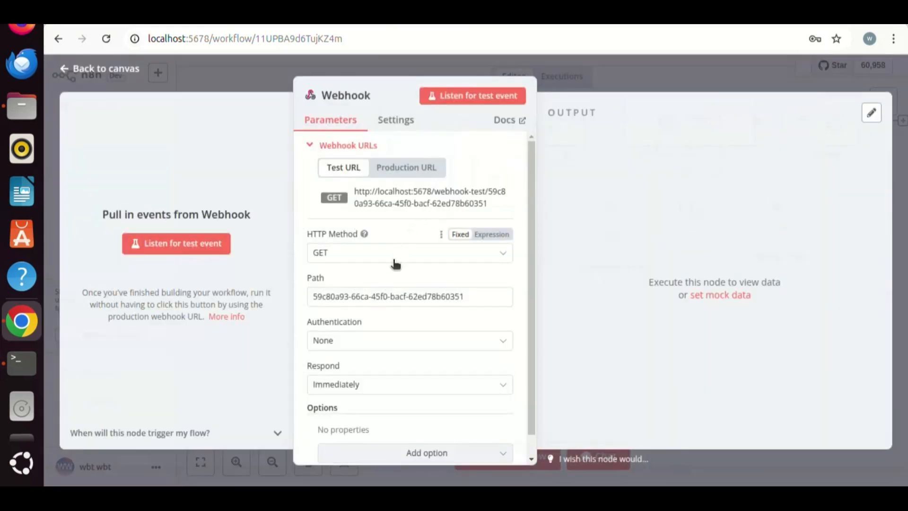
left_click(429, 255)
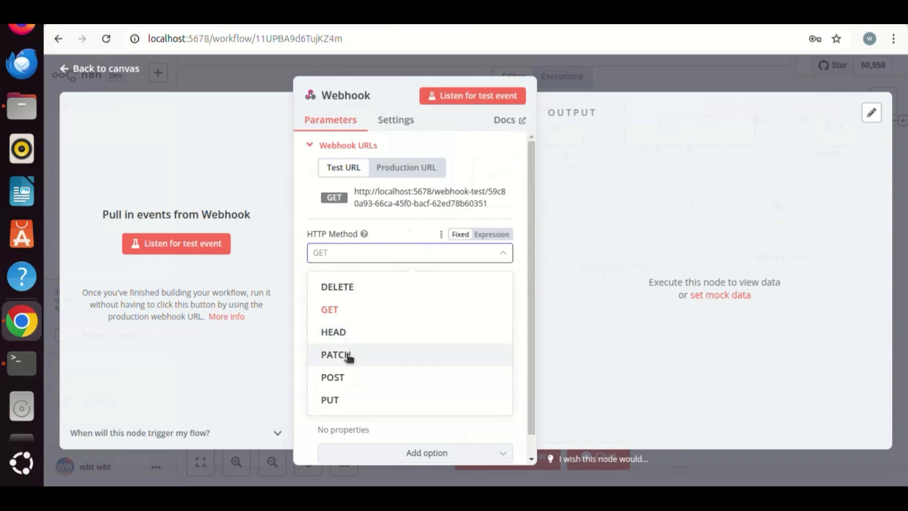
left_click(334, 378)
Set the Webhook to respond using the 'Respond to Webhook' node and add a Field Name for Binary Data option with the value question
scroll(413, 310, "down", 1)
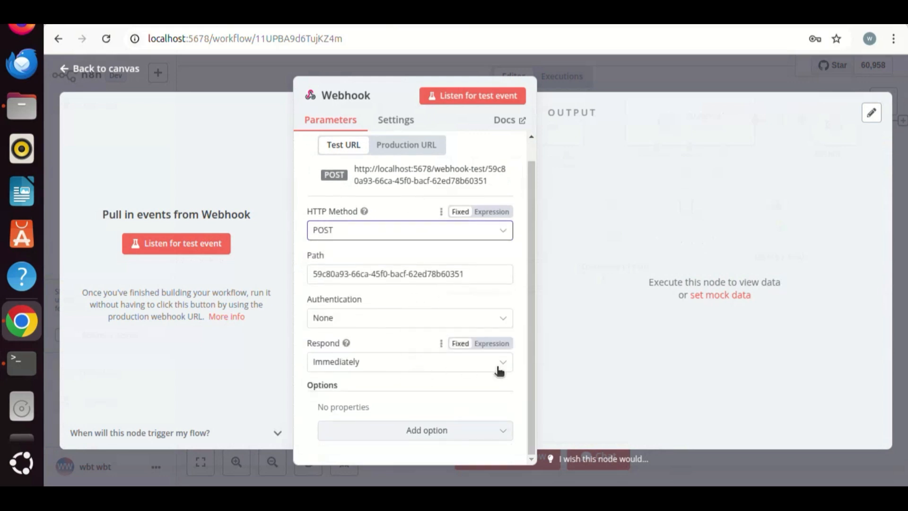
left_click(498, 367)
left_click(407, 327)
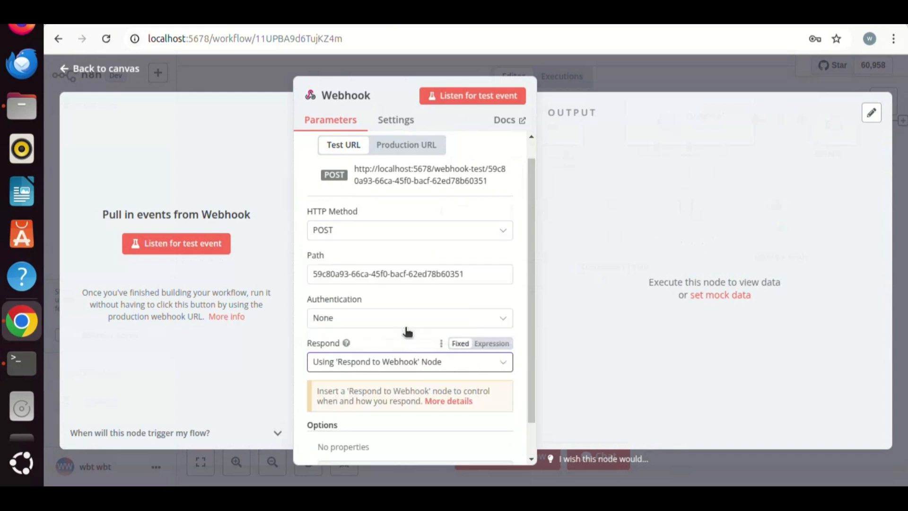
scroll(413, 363, "down", 2)
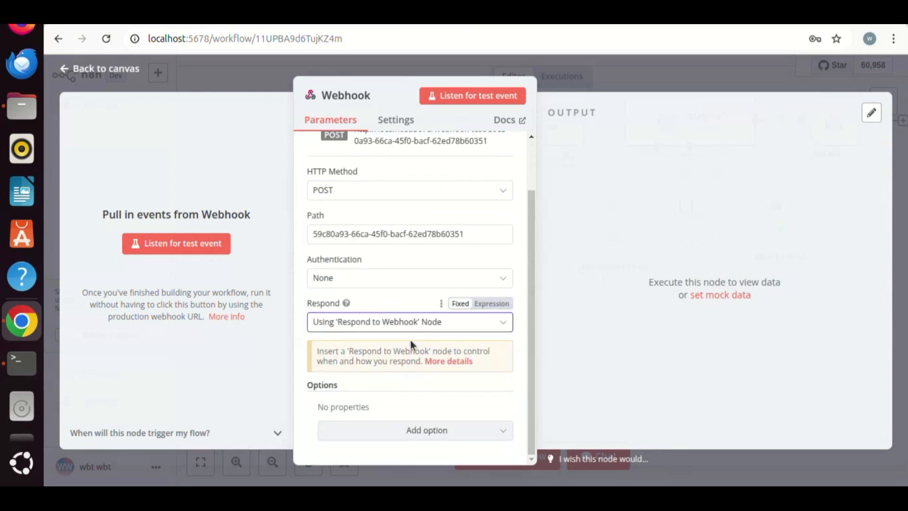
left_click(423, 433)
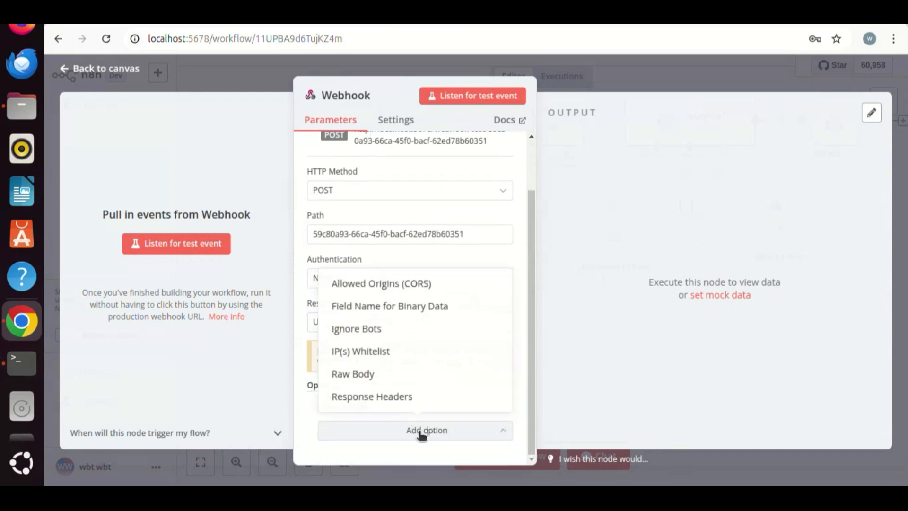
left_click(403, 316)
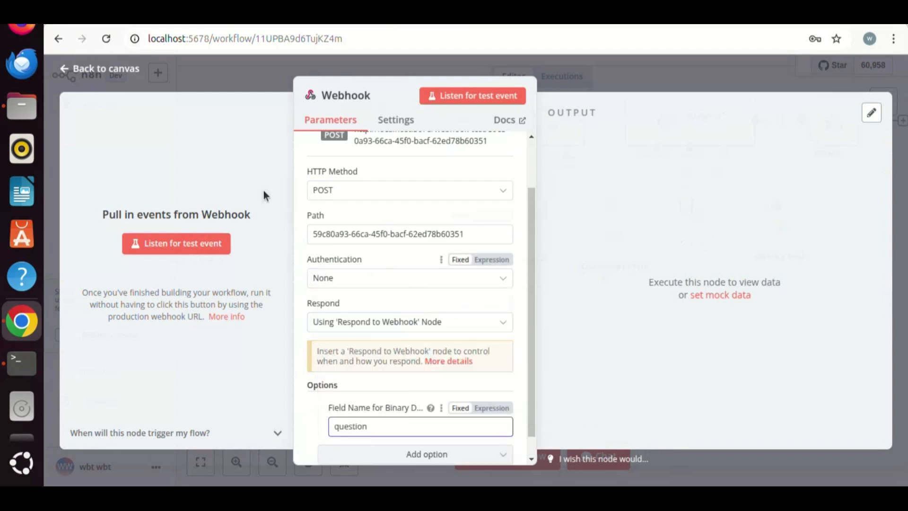
left_click(118, 69)
Replace the chat trigger with the Webhook node, connecting it to Merge Input 1 and to the Airtable search node
scroll(452, 333, "up", 1)
left_click_drag(828, 185, 216, 261)
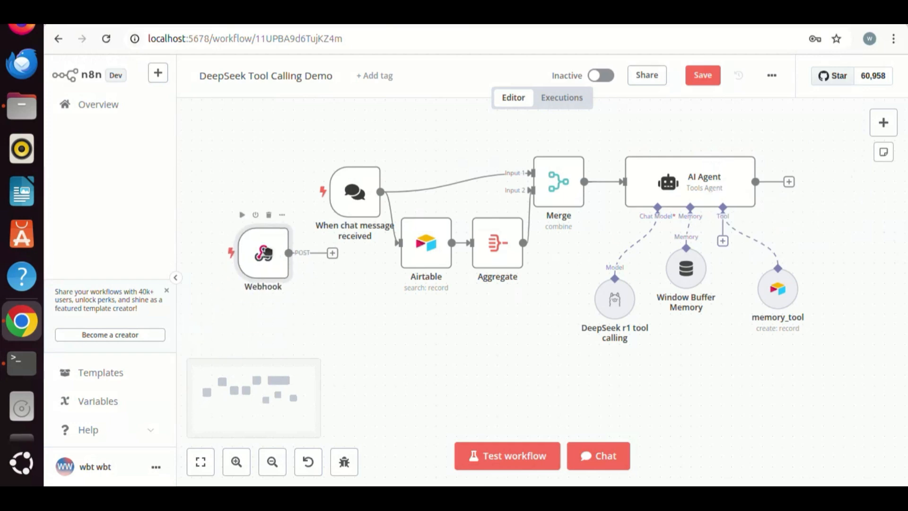
left_click(468, 183)
left_click(400, 218)
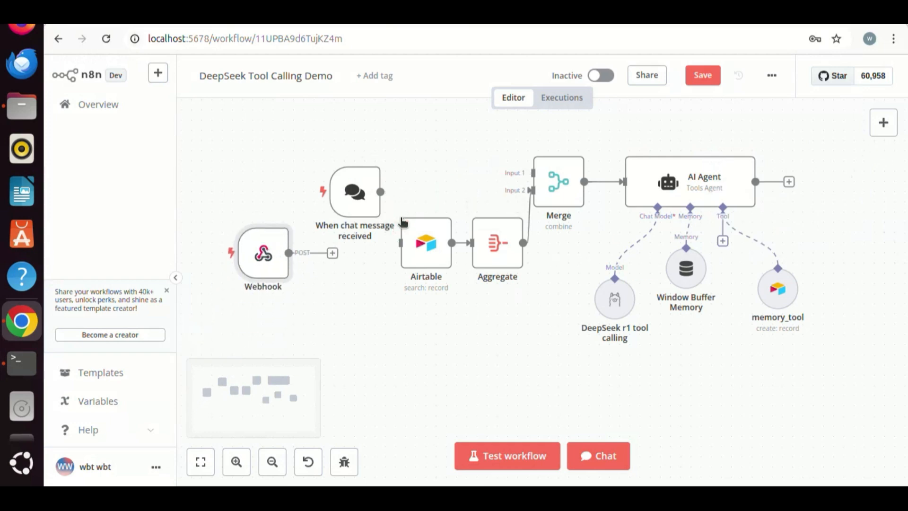
mouse_move(289, 253)
left_mouse_down()
mouse_move(341, 257)
mouse_move(399, 243)
mouse_move(349, 242)
mouse_move(531, 173)
left_mouse_up()
left_click_drag(354, 194, 355, 153)
left_click_drag(274, 252, 318, 196)
left_click(360, 113)
Set the AI Agent's prompt source to Define below with the text expression {{ $json.body.question }}
double_click(694, 182)
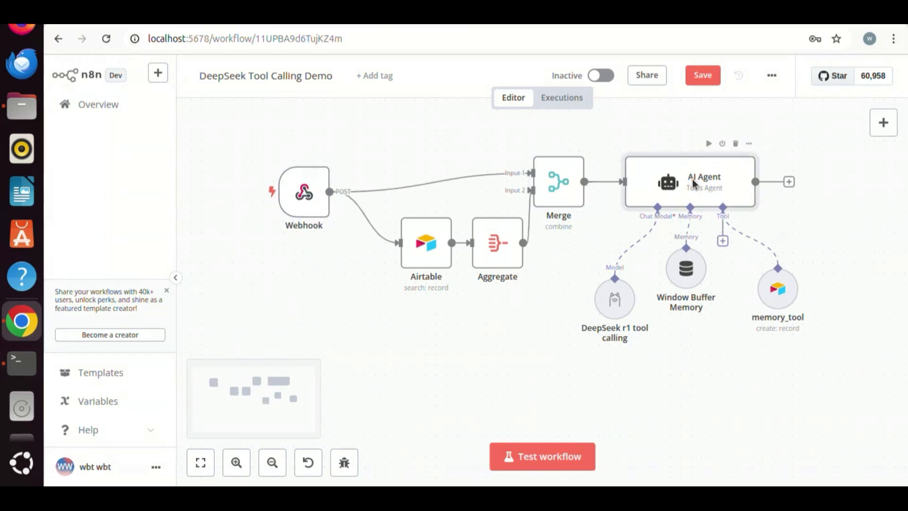
left_click(575, 255)
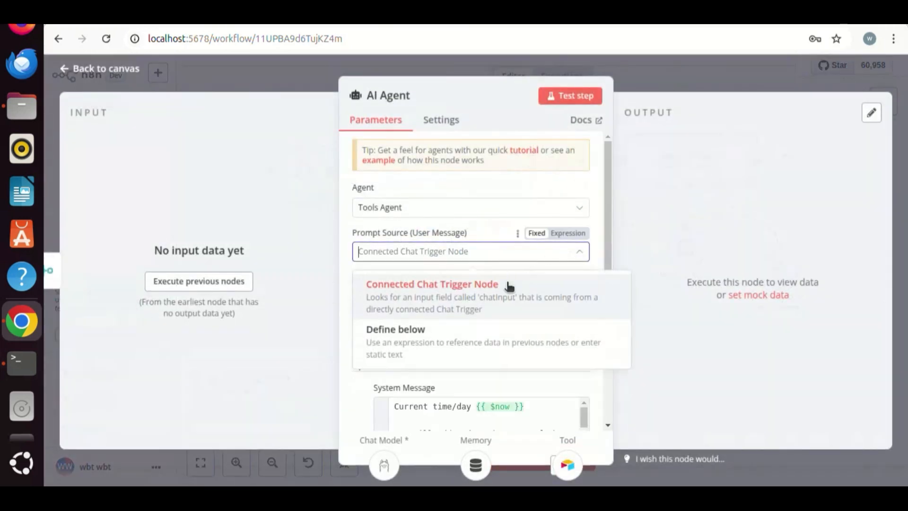
left_click(416, 337)
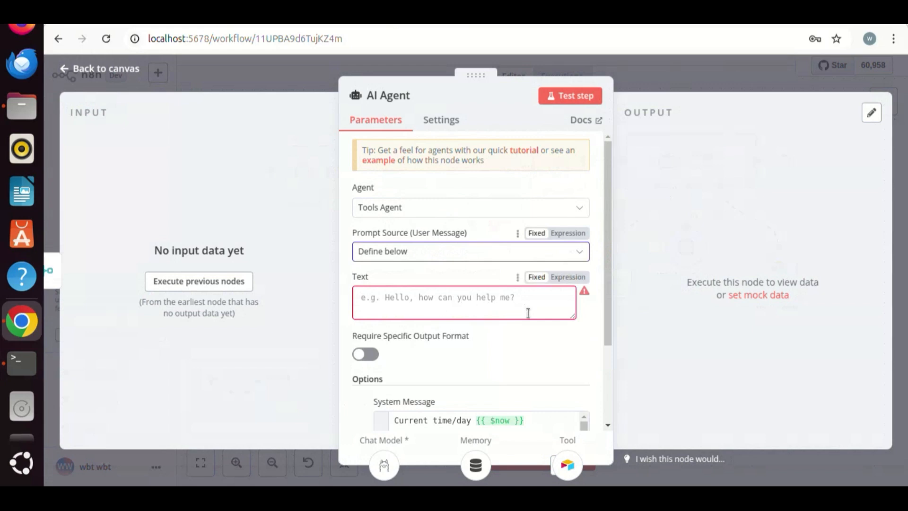
left_click(575, 280)
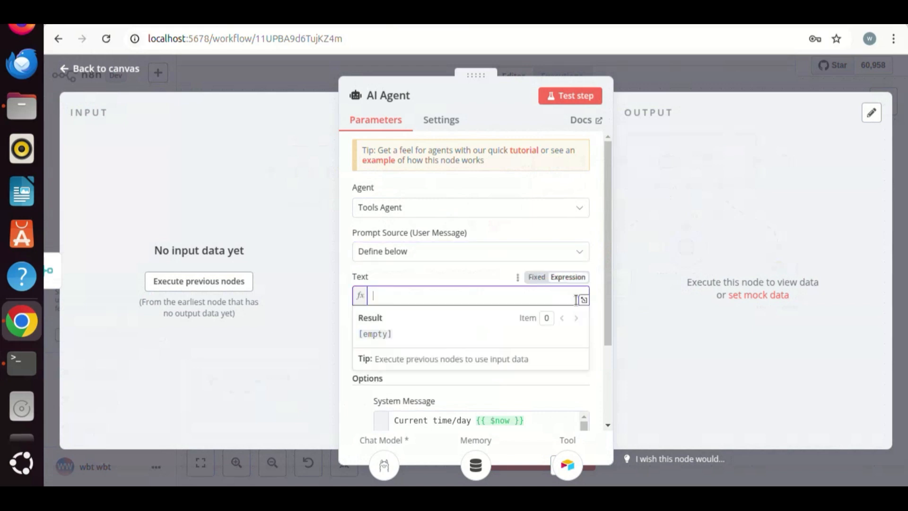
left_click(584, 300)
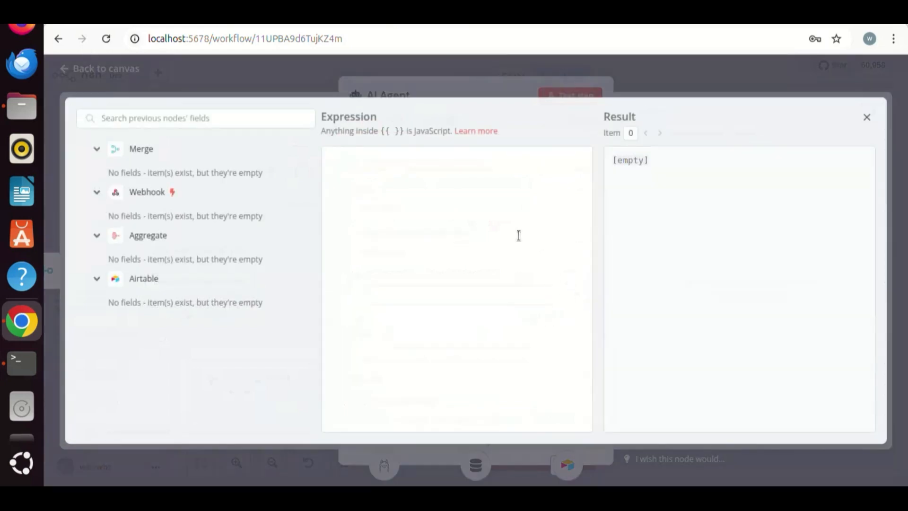
type("{{ $json.body.question")
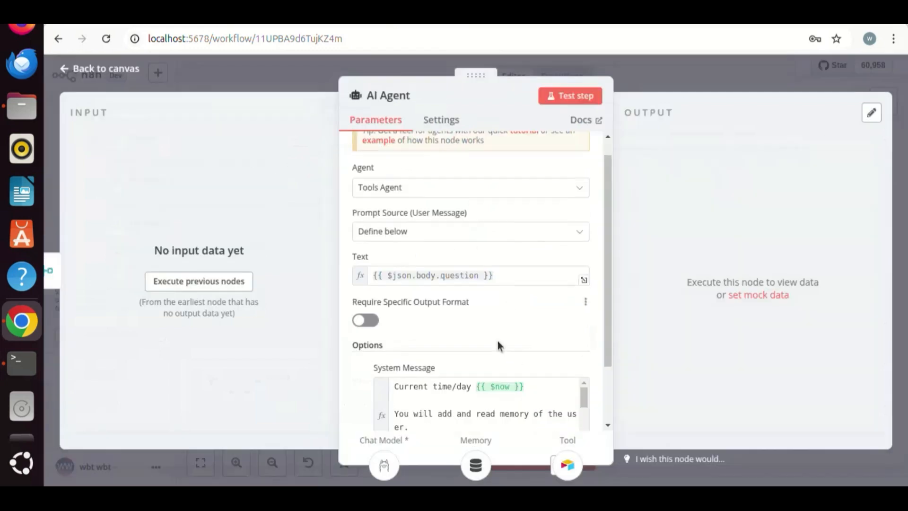
Add a Respond to Webhook node after the AI Agent
left_click(787, 181)
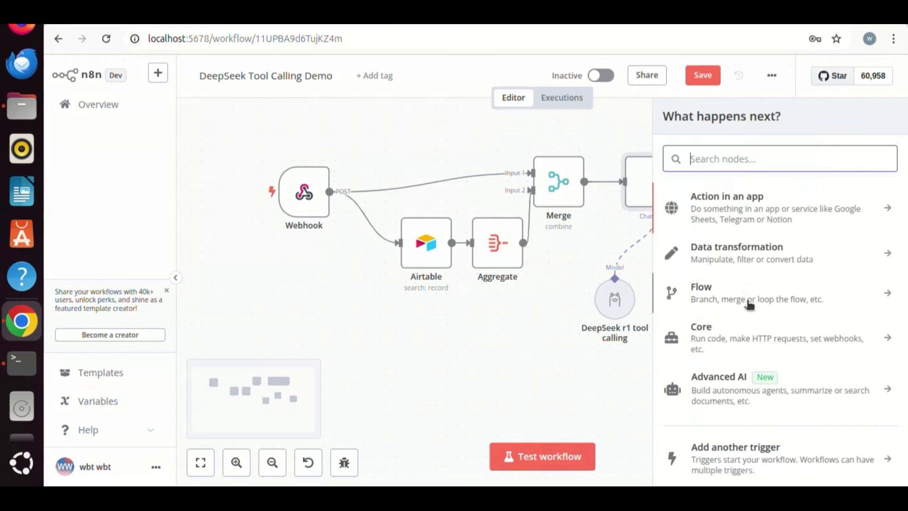
type("re")
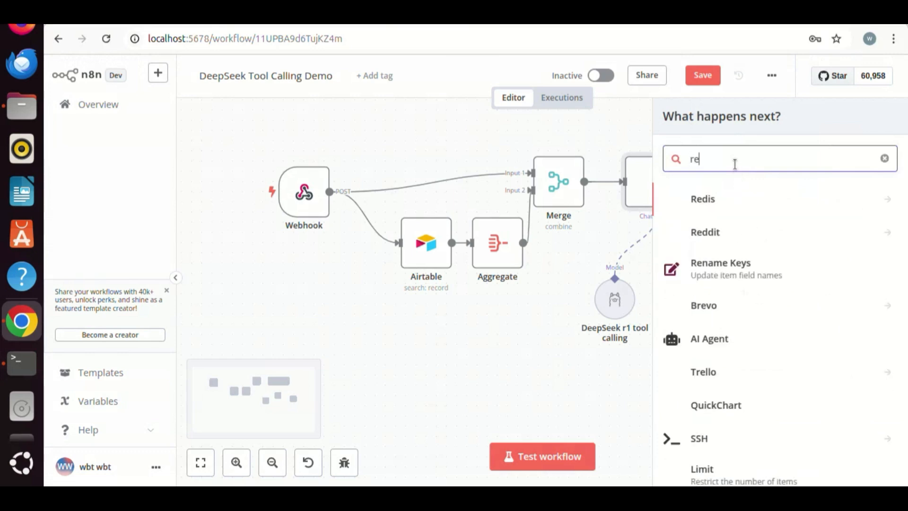
type("spo")
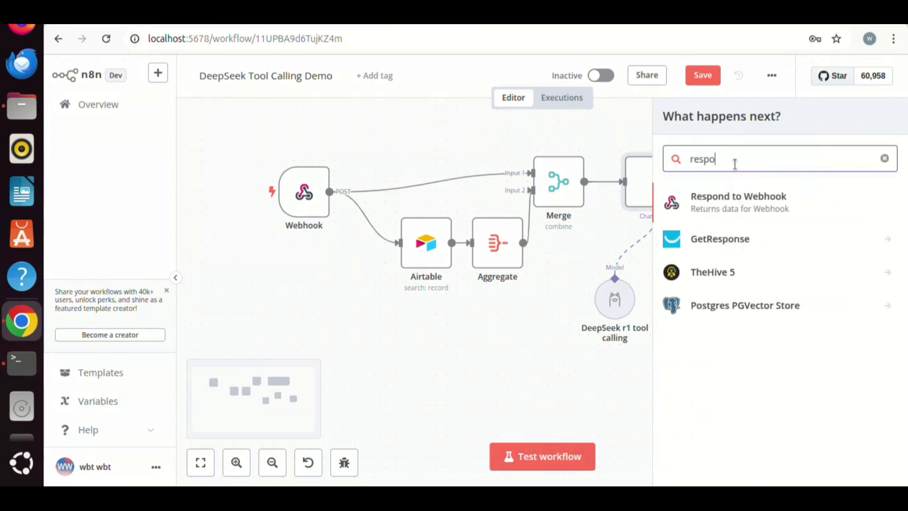
left_click(743, 203)
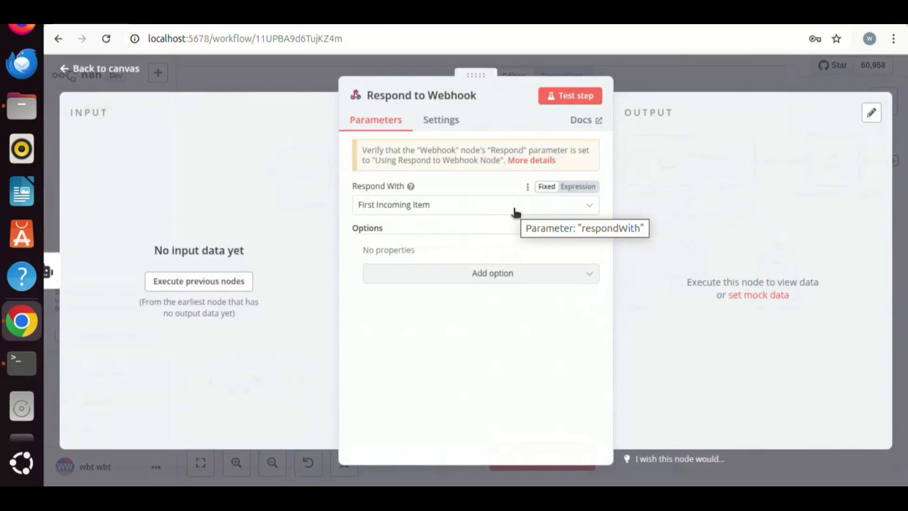
Make Respond to Webhook return JSON with the body { "answer": {{ JSON.stringify($input.item.json.output) }} }, and save the workflow
left_click(516, 213)
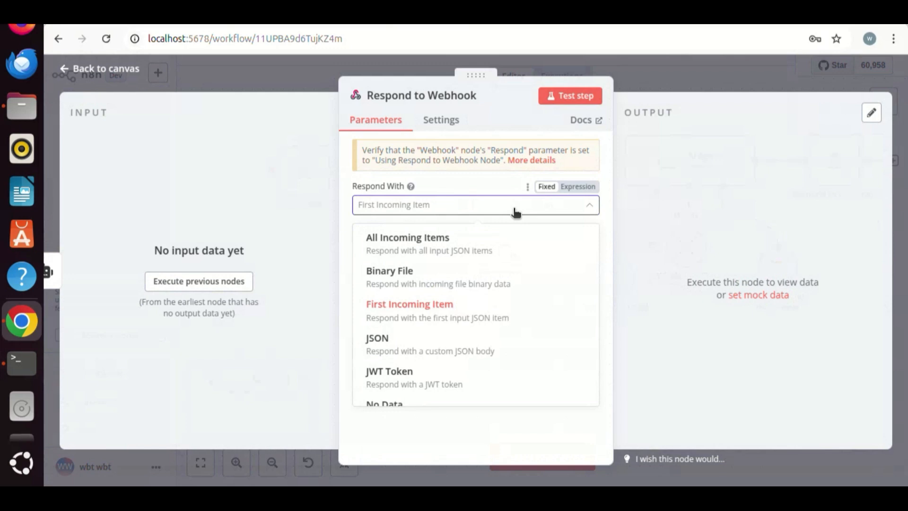
left_click(387, 351)
left_click(524, 300)
left_click(593, 320)
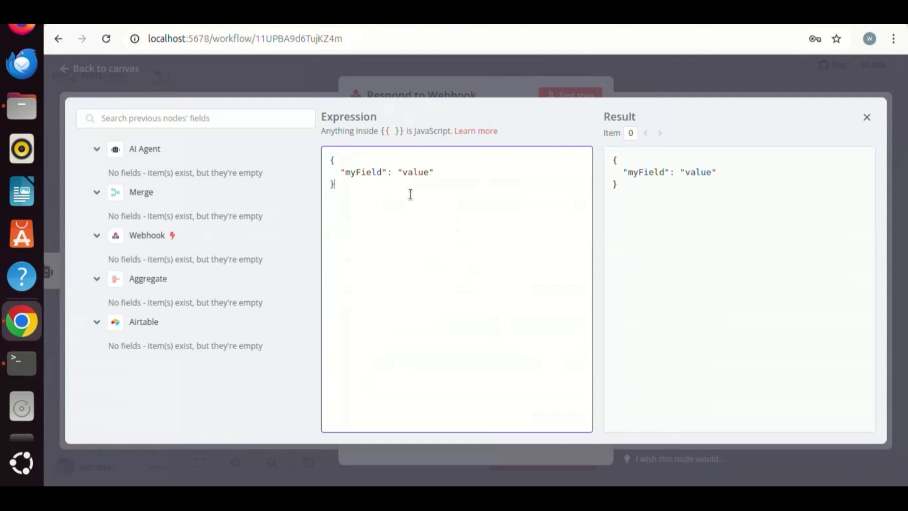
key("ctrl+a")
type("{   \"answer\": {{ JSON.stringify($input.item.json.output) }} }")
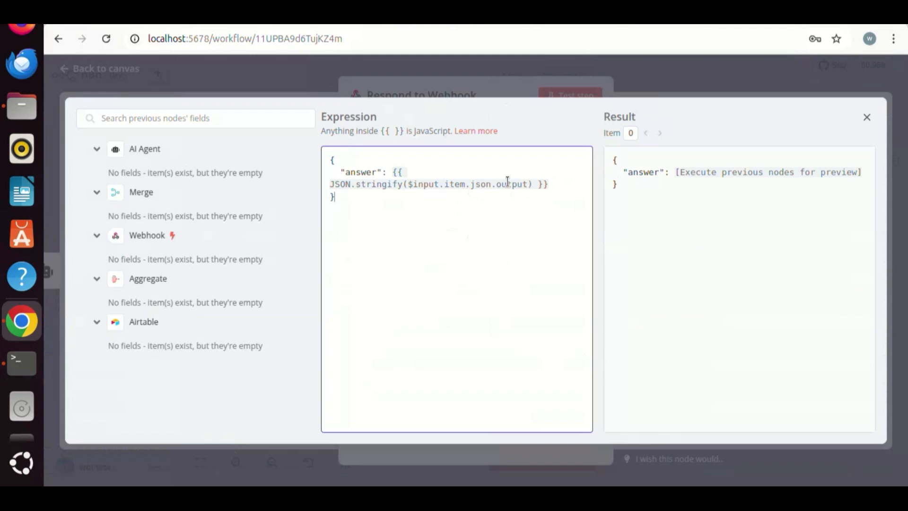
left_click(868, 117)
key("Escape")
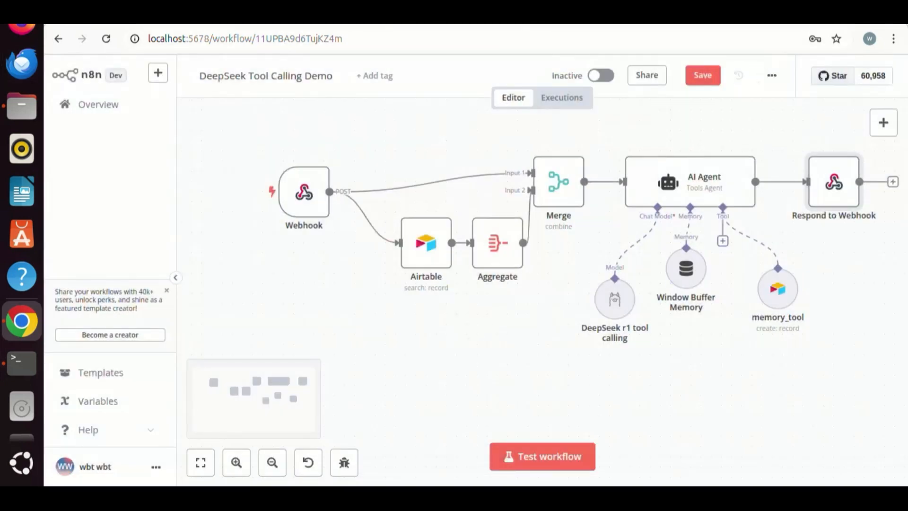
left_click(703, 74)
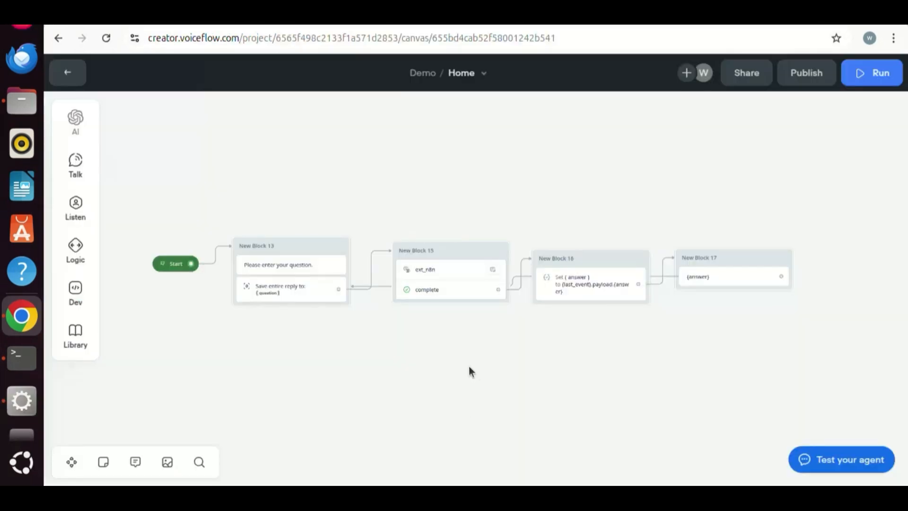
In the Voiceflow Demo project, examine the question message, reply capture, ext_n8n custom action body and paths, answer variable expression, and final message
left_click(310, 273)
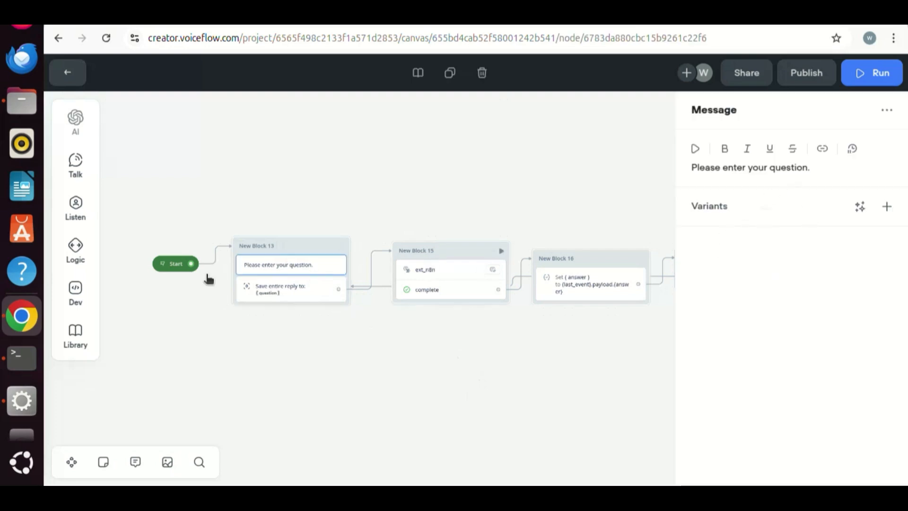
left_click(288, 297)
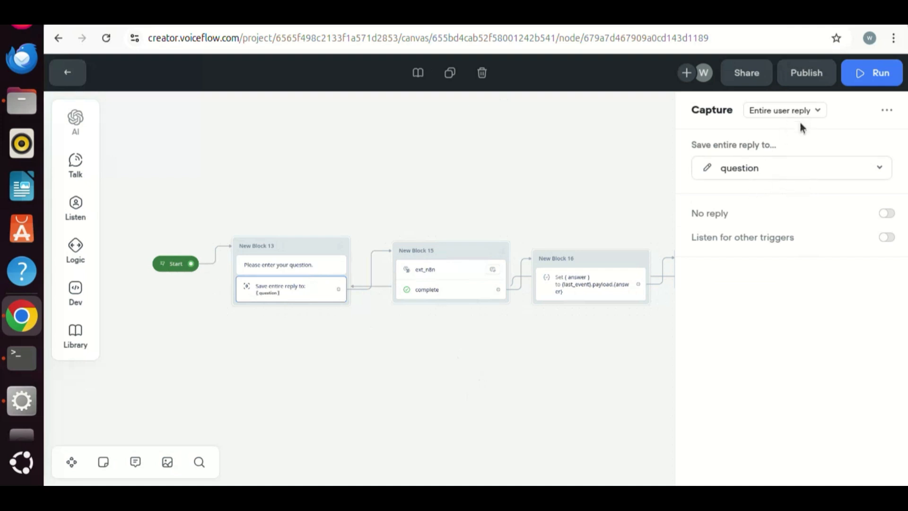
left_click(465, 277)
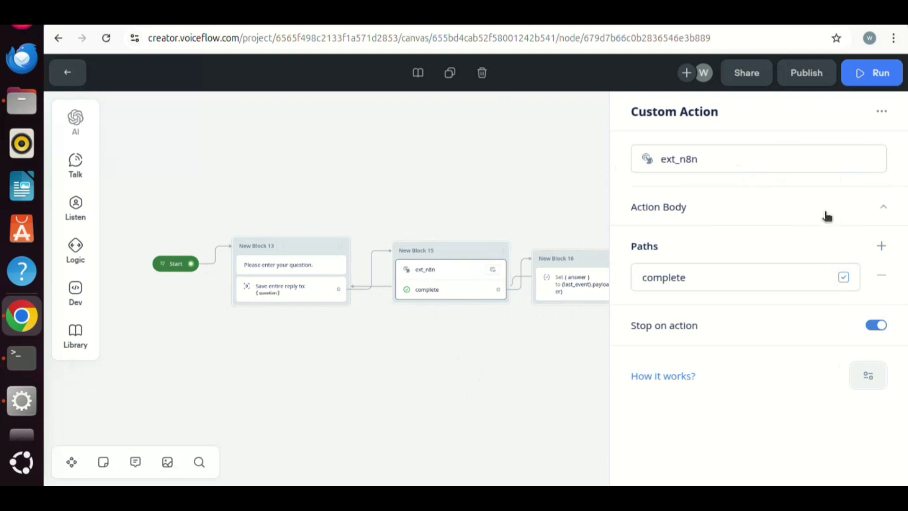
left_click(884, 210)
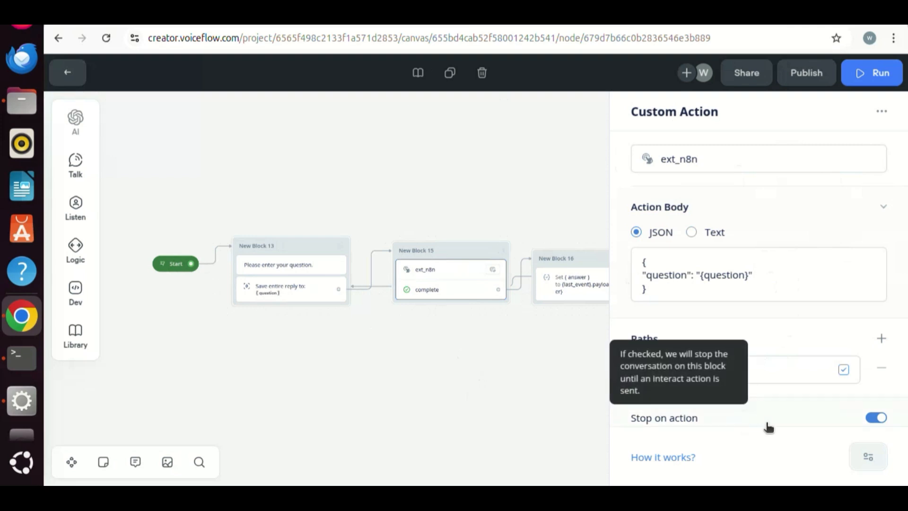
scroll(769, 427, "down", 1)
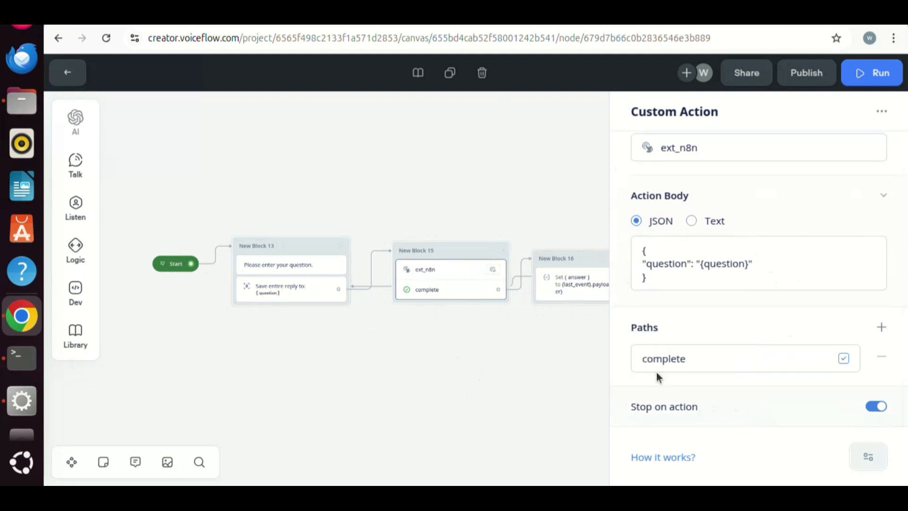
left_click(584, 287)
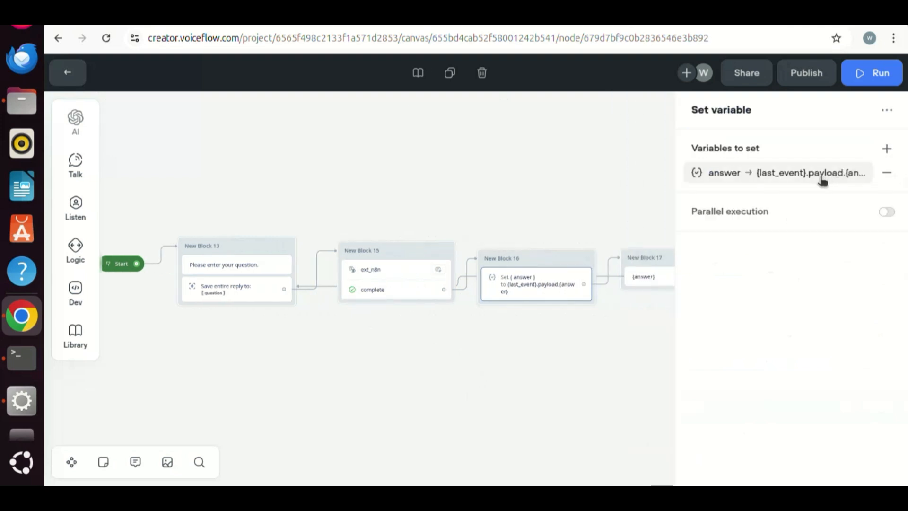
left_click(823, 179)
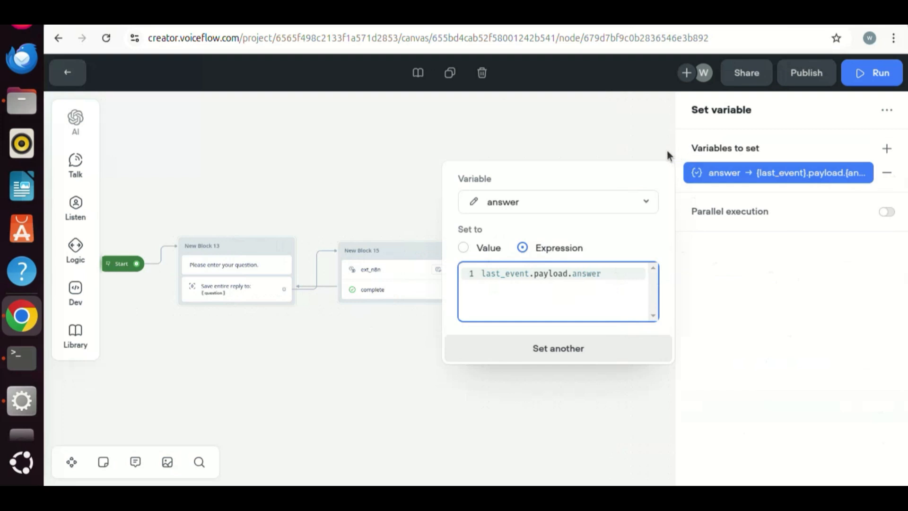
left_click(585, 136)
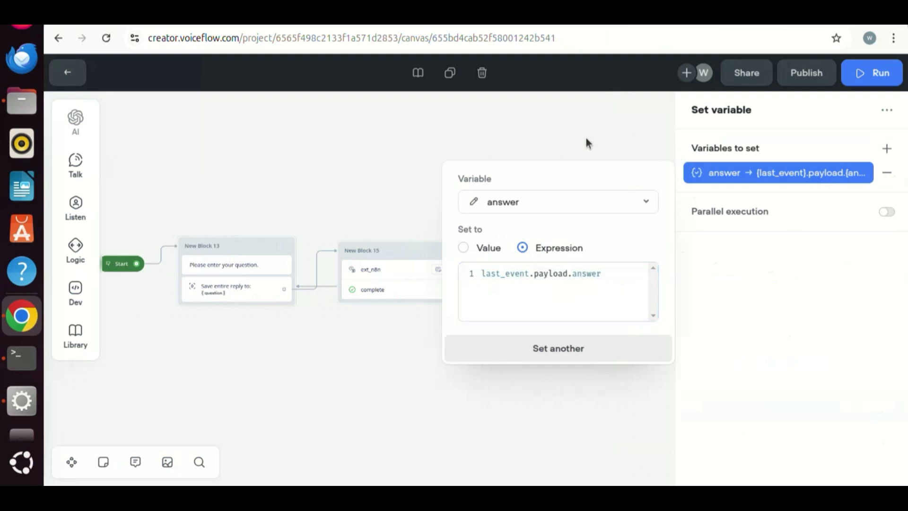
left_click(691, 281)
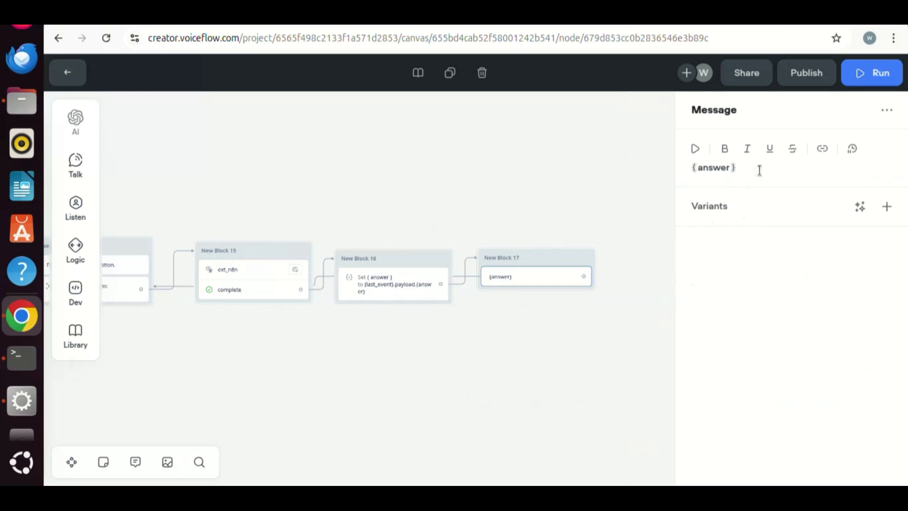
left_click(529, 319)
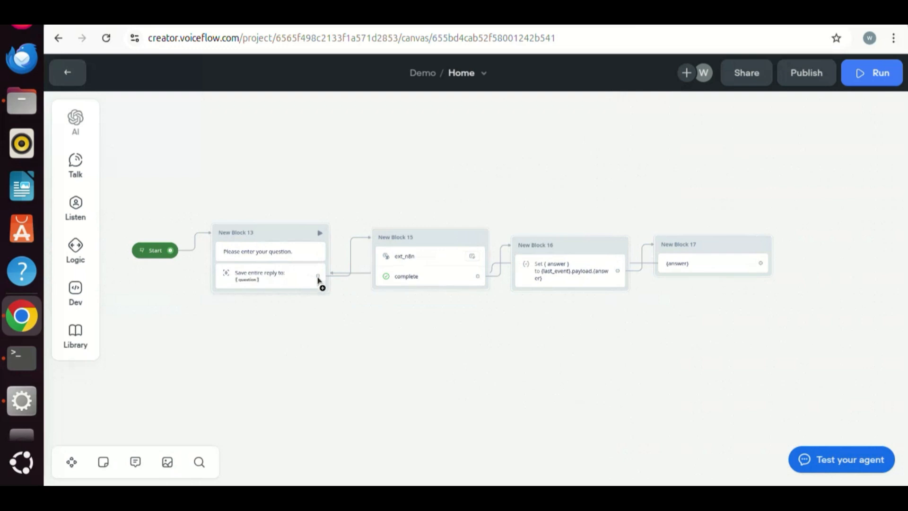
Switch back to the n8n workflow and copy the Webhook node's production URL
left_click(22, 400)
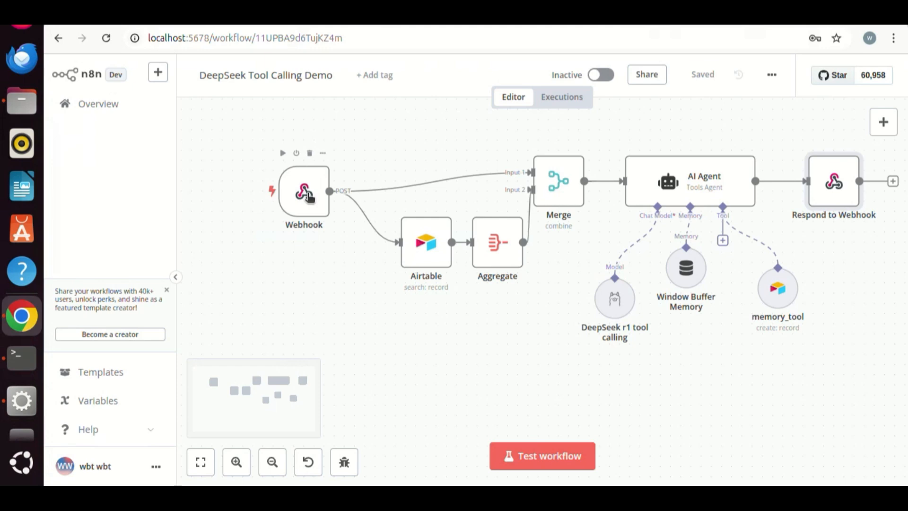
double_click(307, 195)
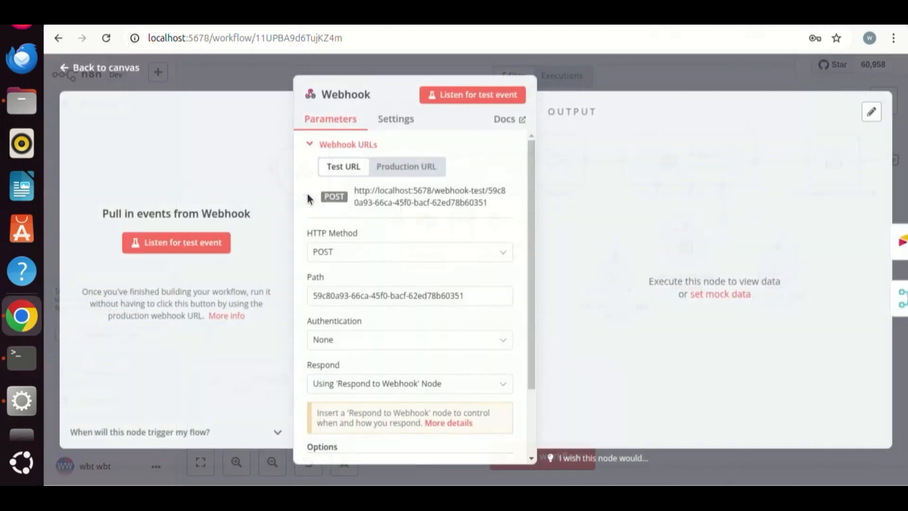
left_click(397, 169)
left_click(431, 200)
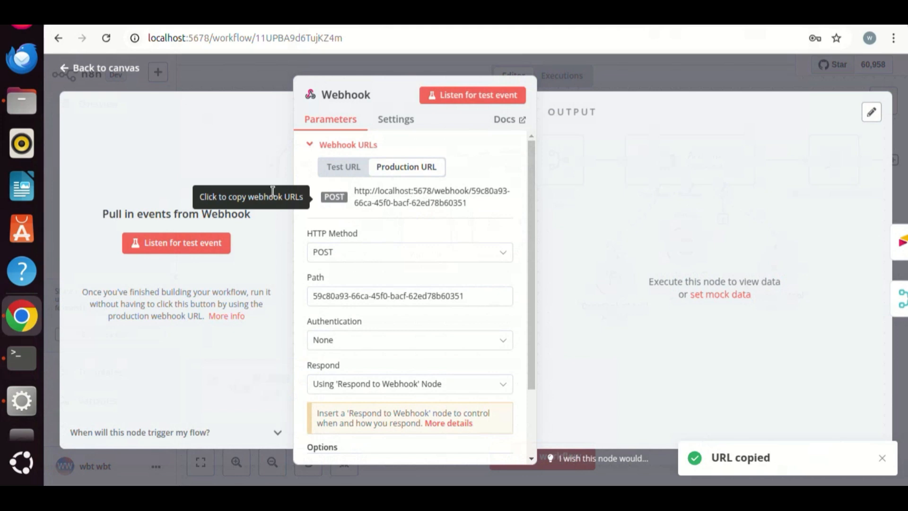
Switch to Cursor and replace the url constant's address in extensions.js with the copied production webhook URL
left_click(30, 407)
left_click(300, 192, "shift")
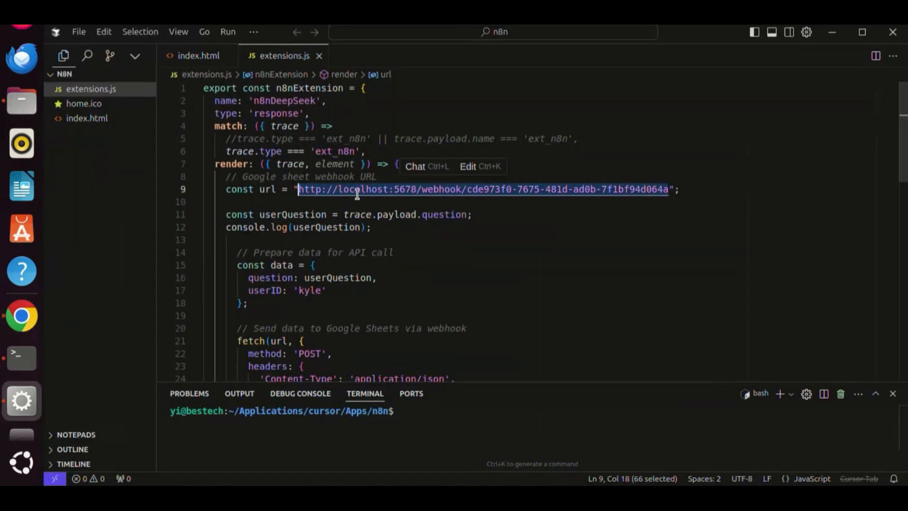
right_click(364, 193)
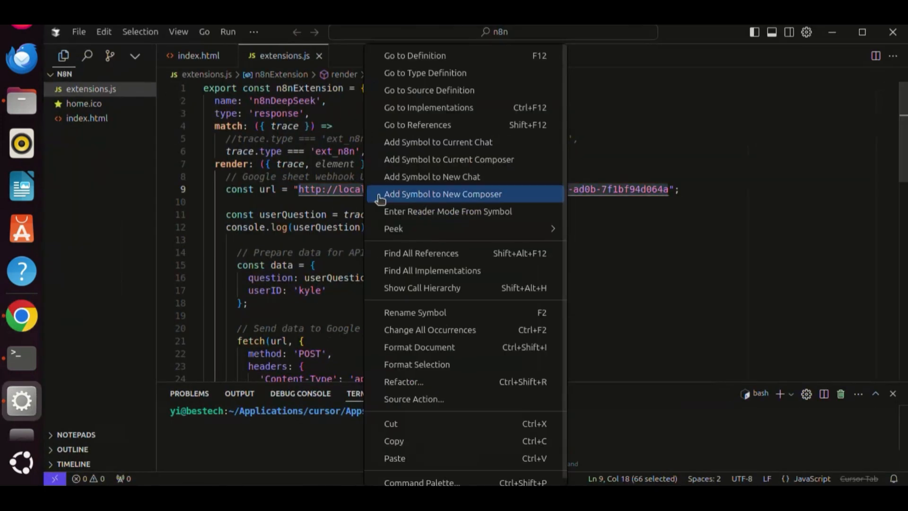
left_click(402, 458)
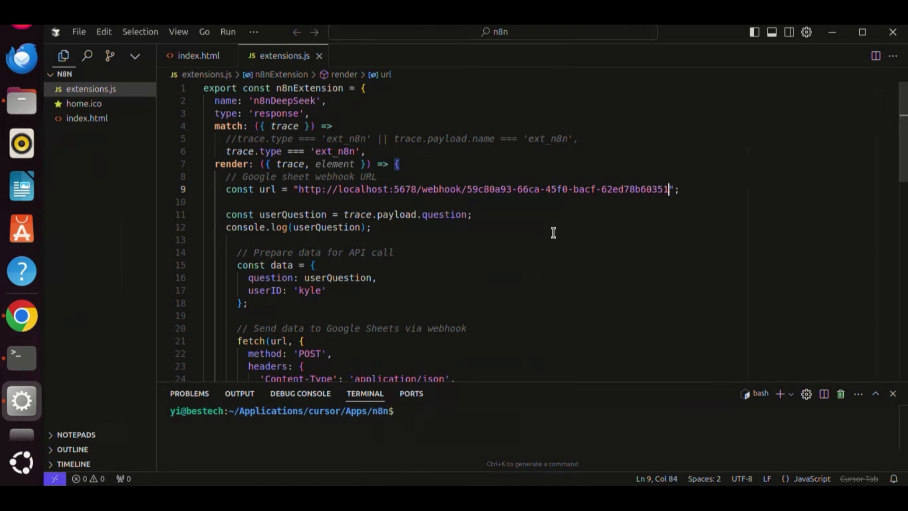
Start the http-server from the n8n project folder by rerunning the previous terminal command
left_click(430, 417)
key("Up")
key("Return")
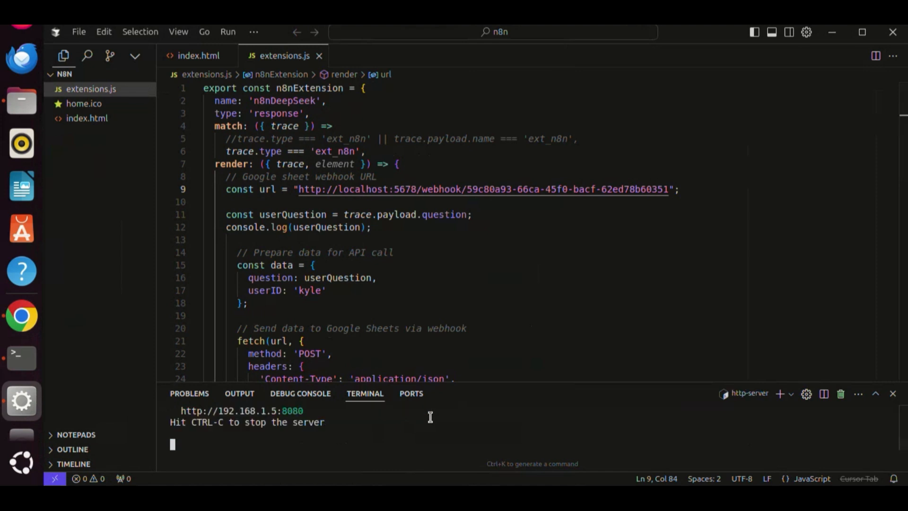
scroll(402, 443, "up", 1)
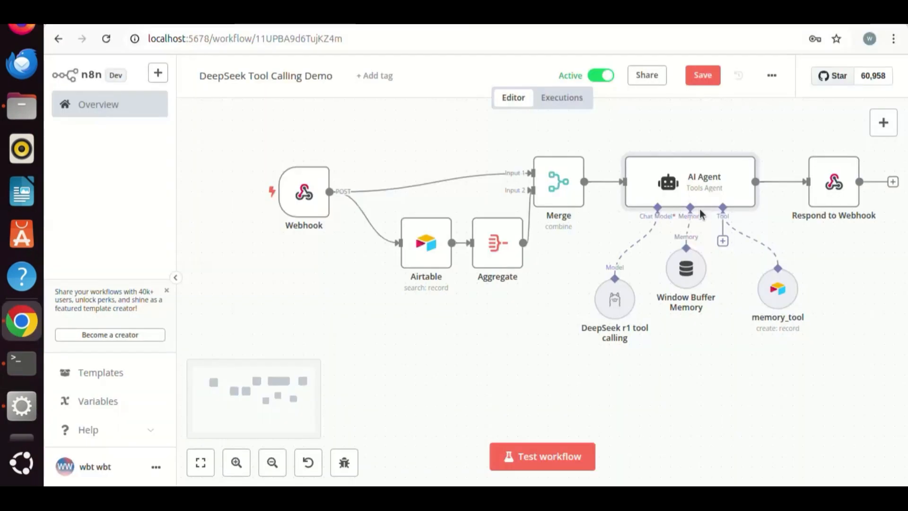
In n8n, set the Window Buffer Memory's Session ID to Define below with the key {{ $('Webhook').item.json.body.userID }}, and save the workflow
mouse_move(693, 277)
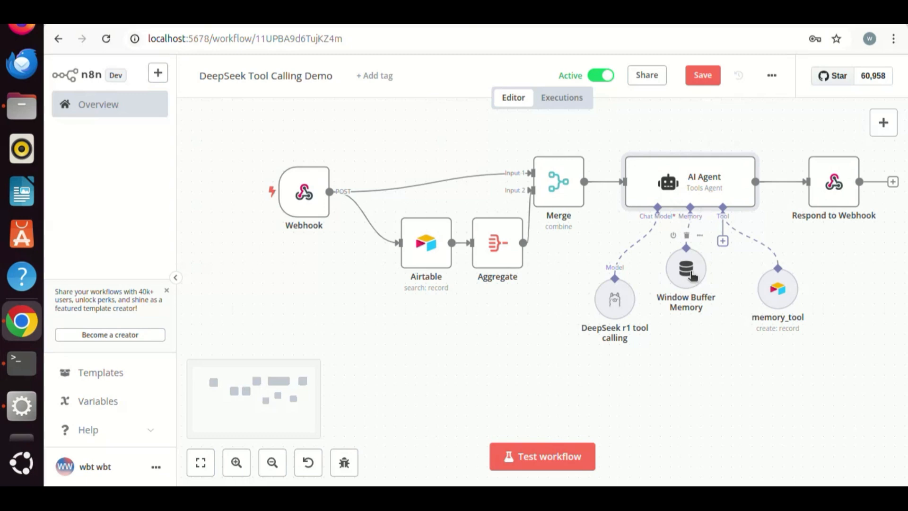
double_click(688, 272)
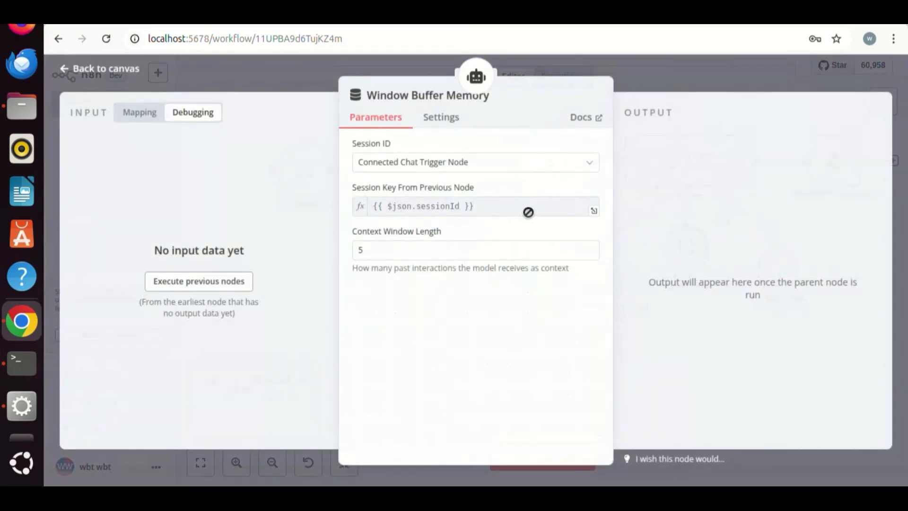
left_click(591, 165)
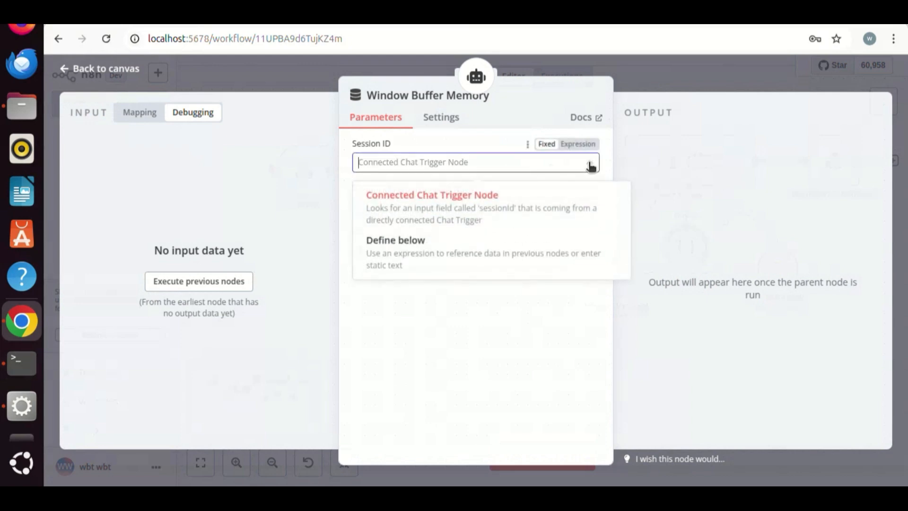
left_click(455, 253)
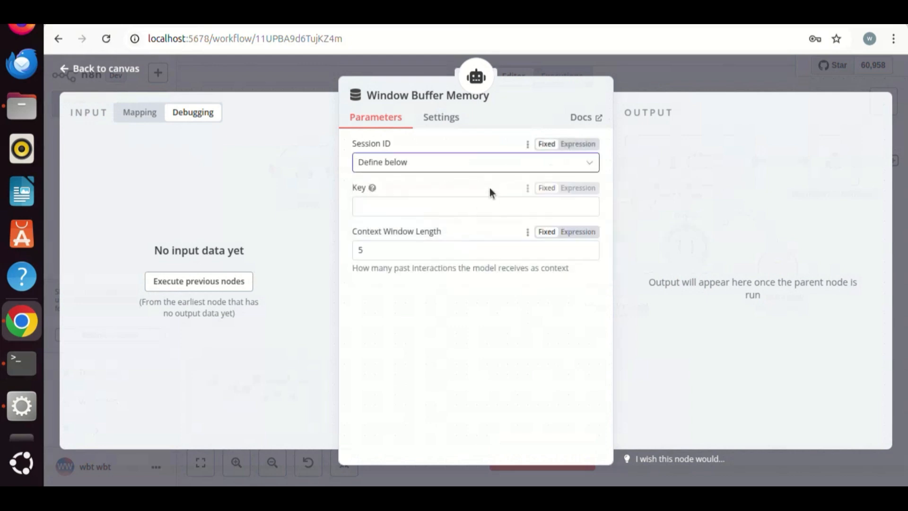
left_click(577, 188)
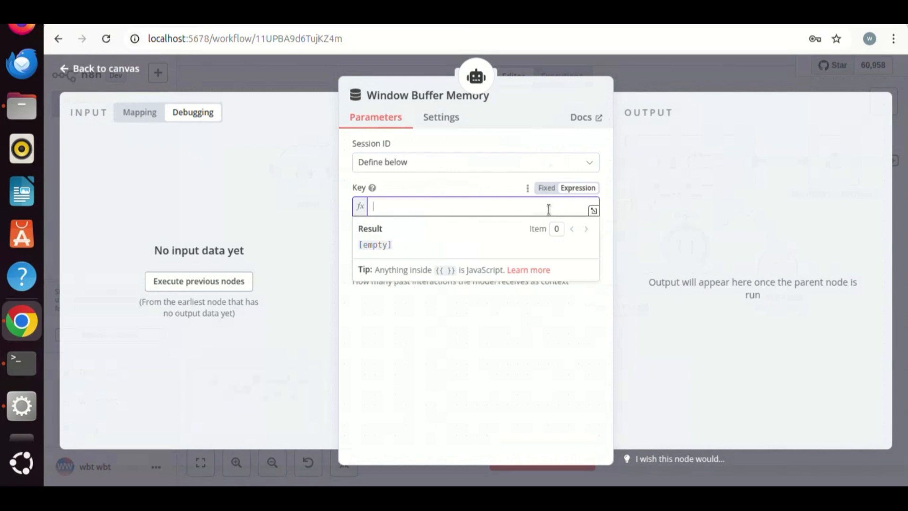
type("{{ $('Webhook').item.json.body.userID }}")
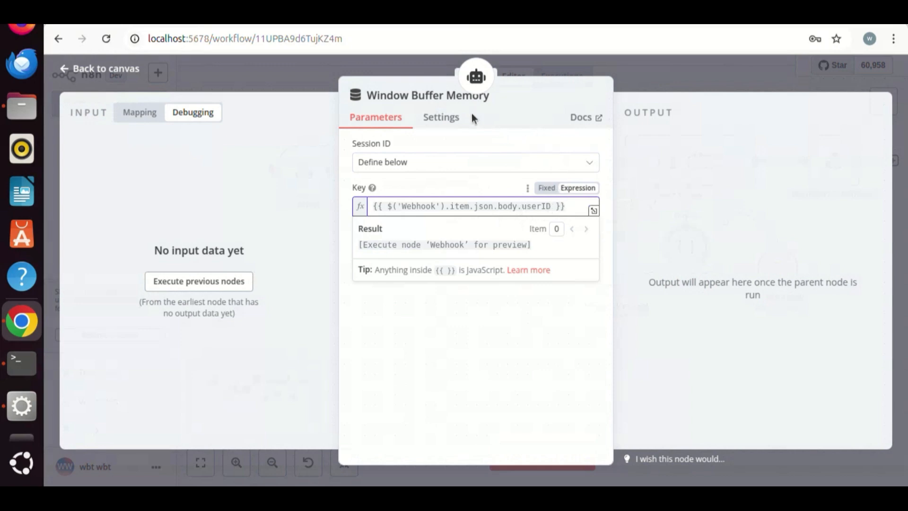
left_click(662, 176)
key("Escape")
key("ctrl+s")
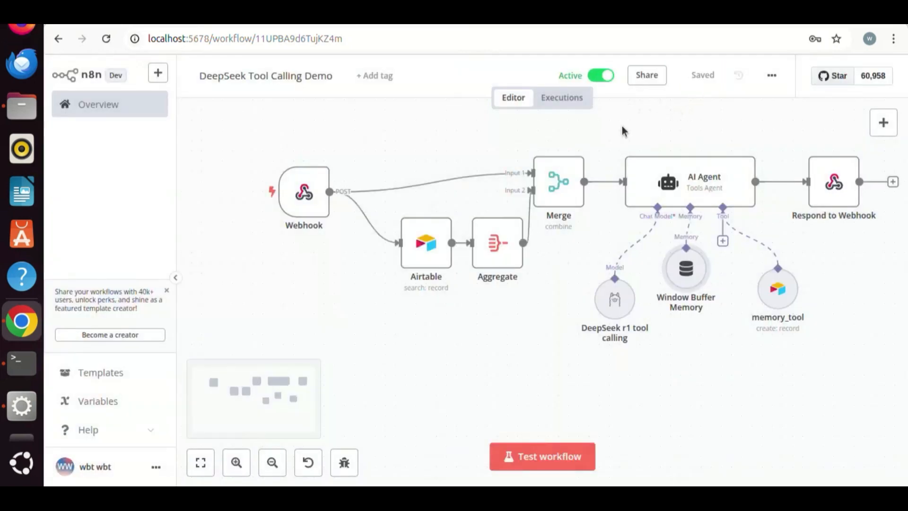
Switch to Cursor and select the userID line in the data object of extensions.js
key("alt+Tab")
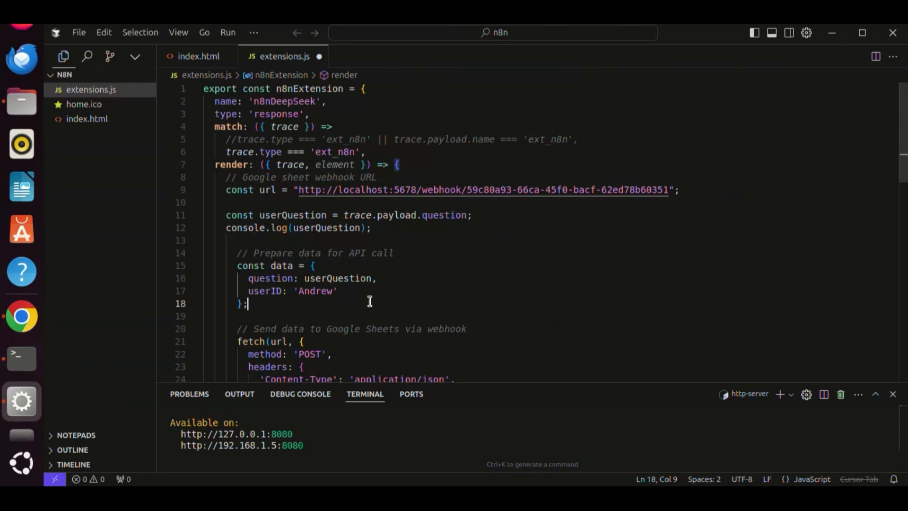
left_click_drag(338, 292, 248, 292)
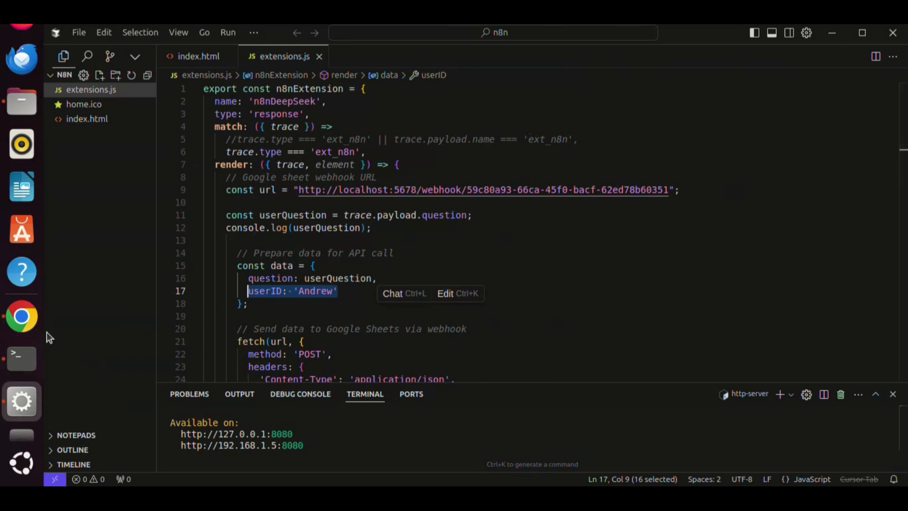
Switch to Chrome and ask the VF chatbot at 127.0.0.1:8080 to tell about the user, giving the user's first name
left_click(21, 316)
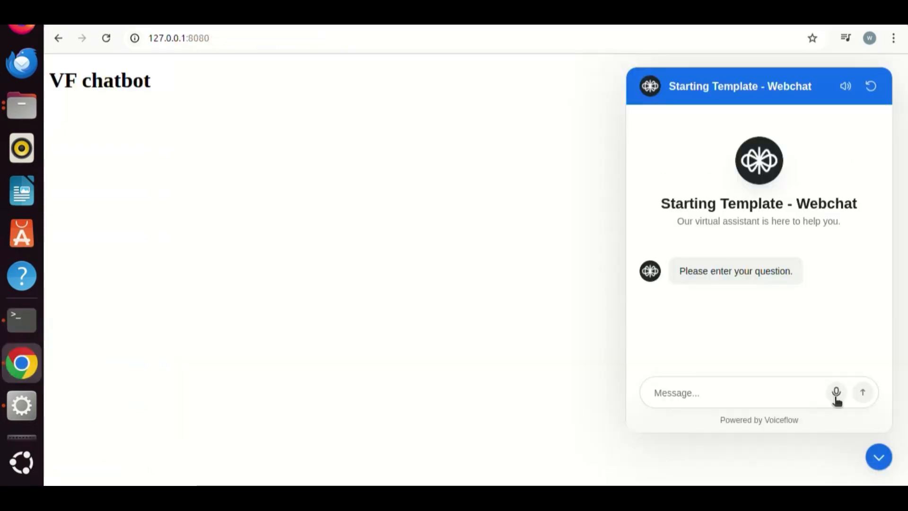
left_click(792, 393)
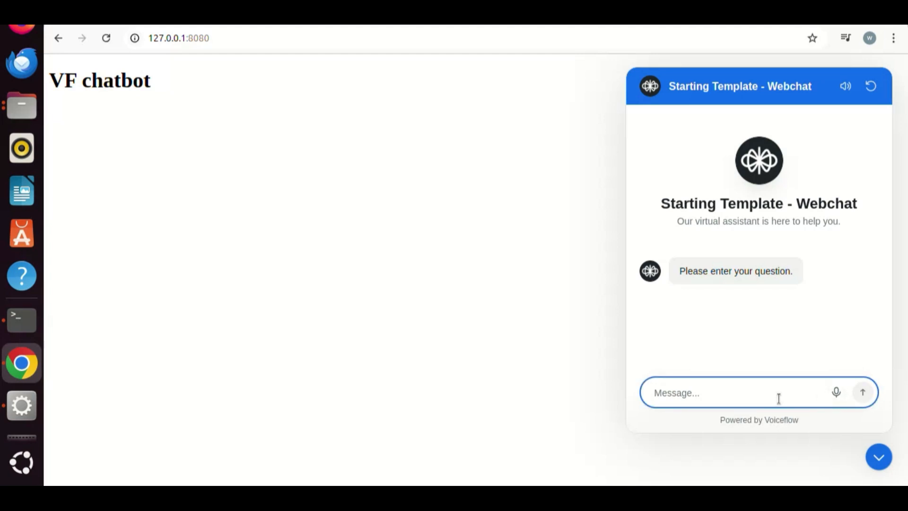
type("Tell me about Andrew.")
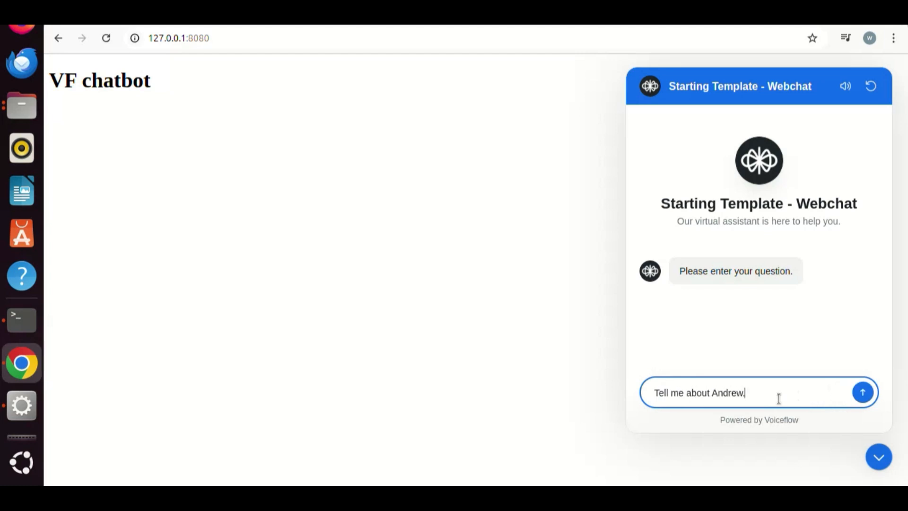
key("Return")
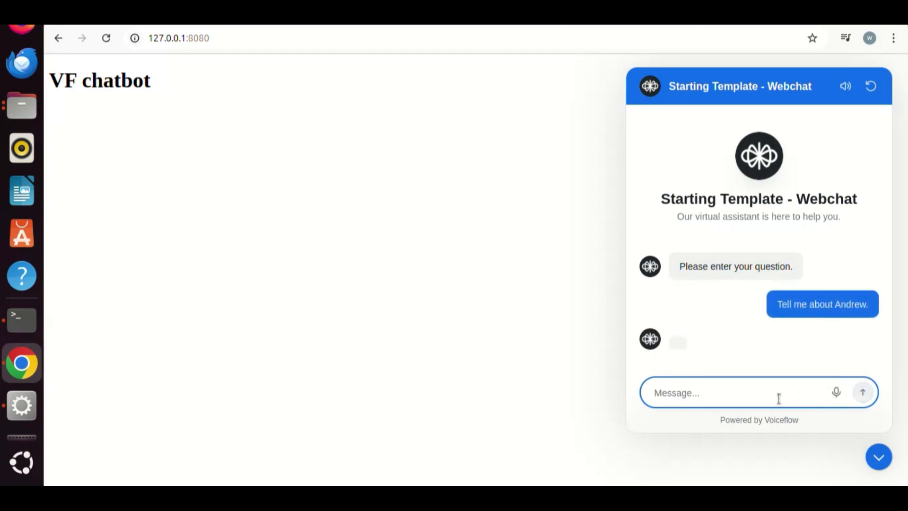